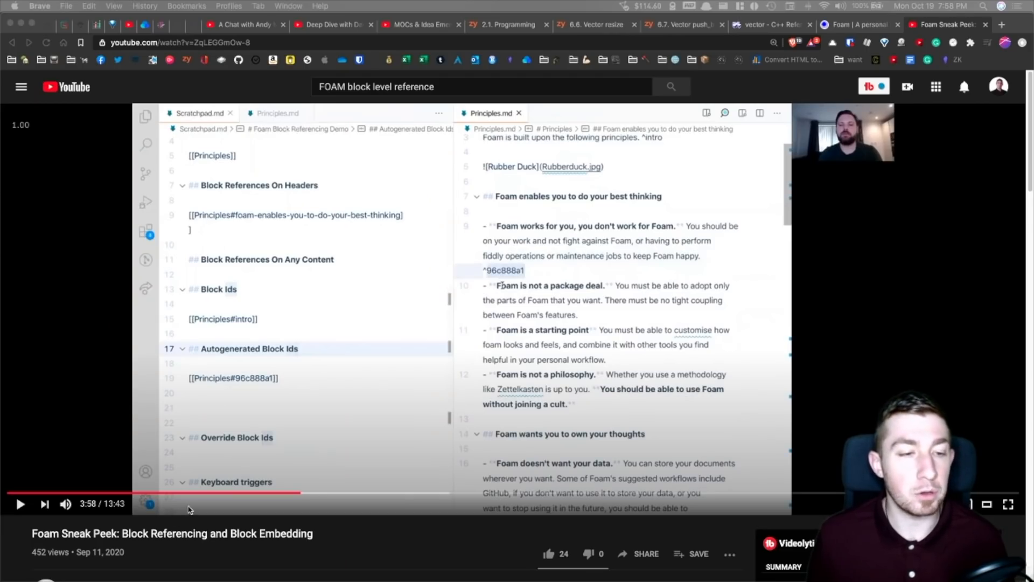
{"action": "left_click", "coordinate": [100, 558]}
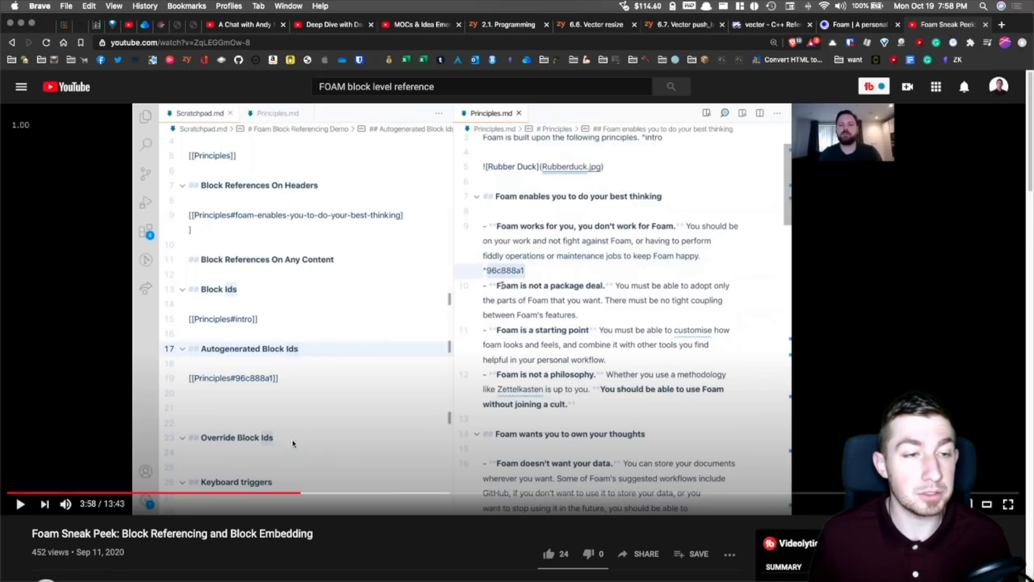
{"action": "scroll", "coordinate": [248, 387], "scroll_direction": "down", "scroll_amount": 3}
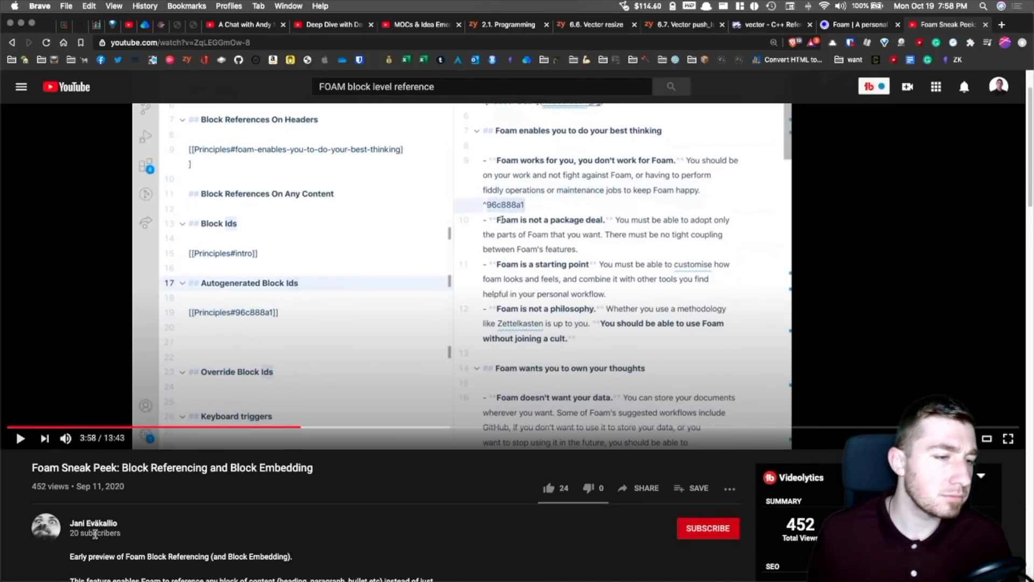
{"action": "scroll", "coordinate": [218, 477], "scroll_direction": "up", "scroll_amount": 3}
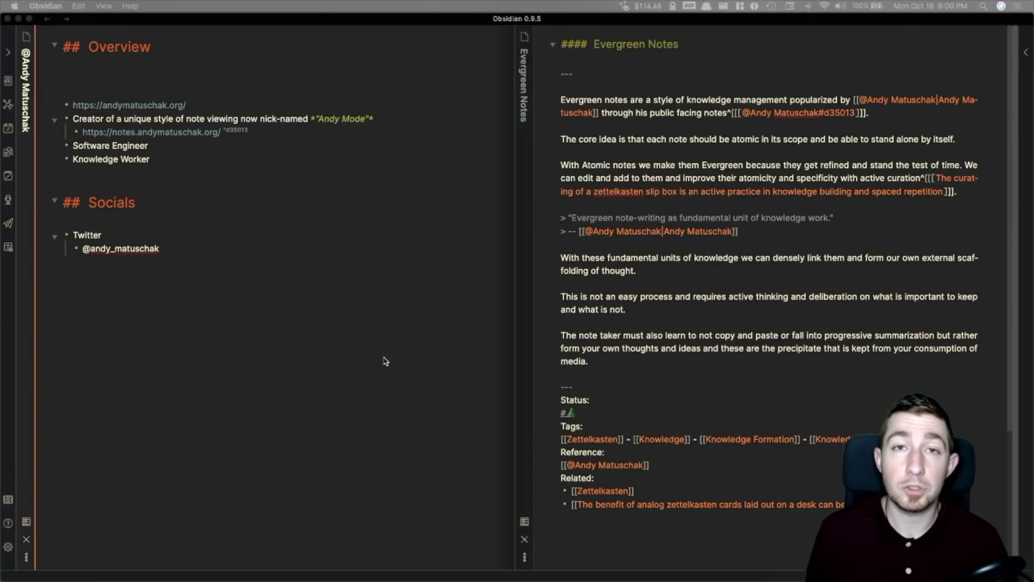
{"action": "left_click", "coordinate": [382, 356]}
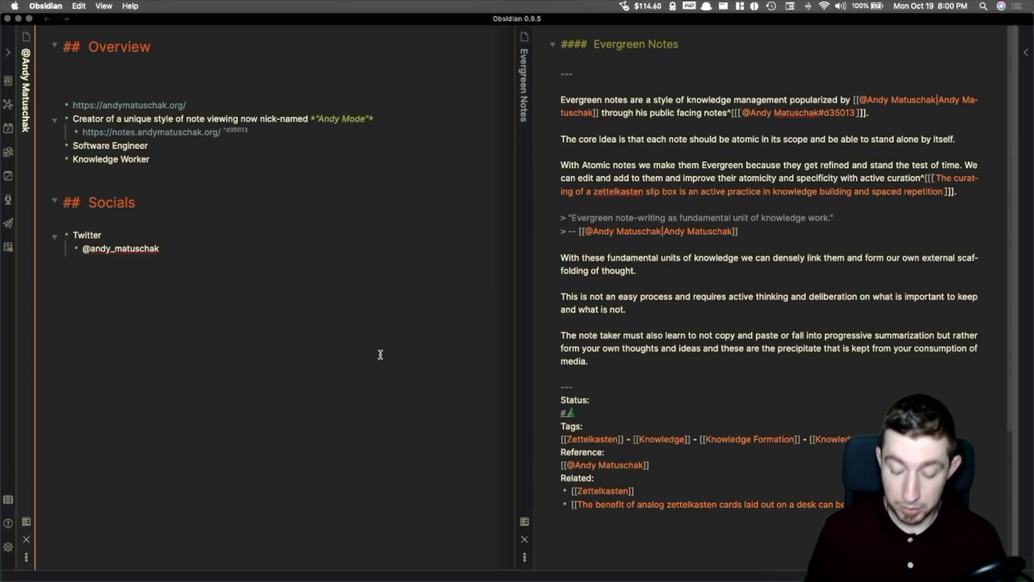
{"action": "type", "text": "[["}
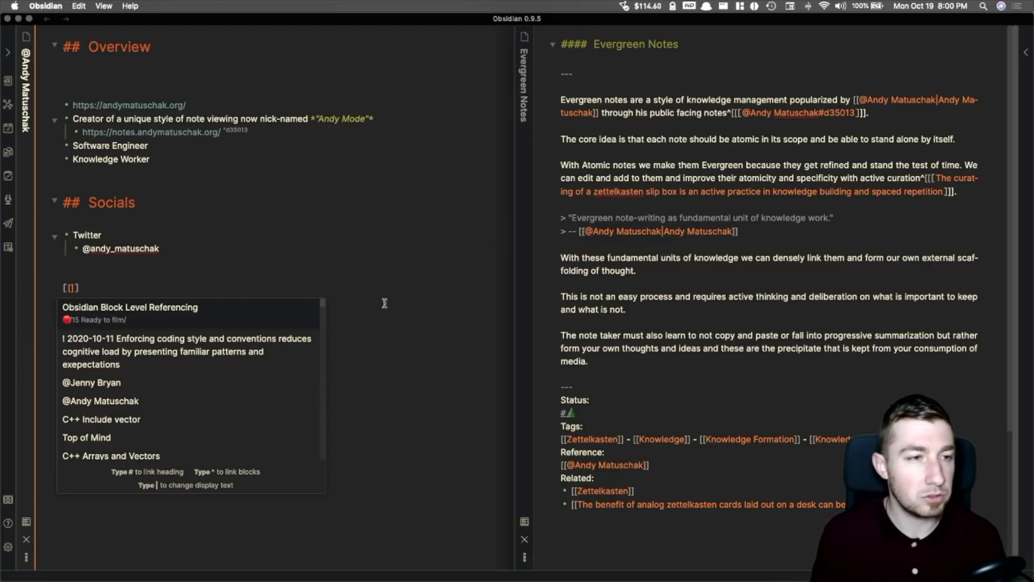
{"action": "left_click", "coordinate": [118, 286]}
{"action": "key", "text": "Left"}
{"action": "key", "text": "Left"}
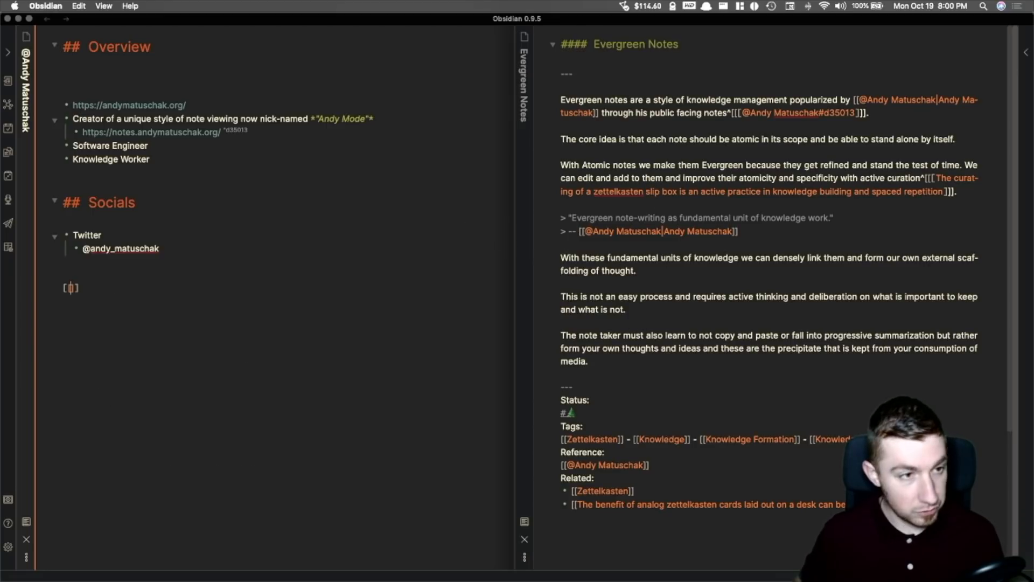
{"action": "type", "text": "@an"}
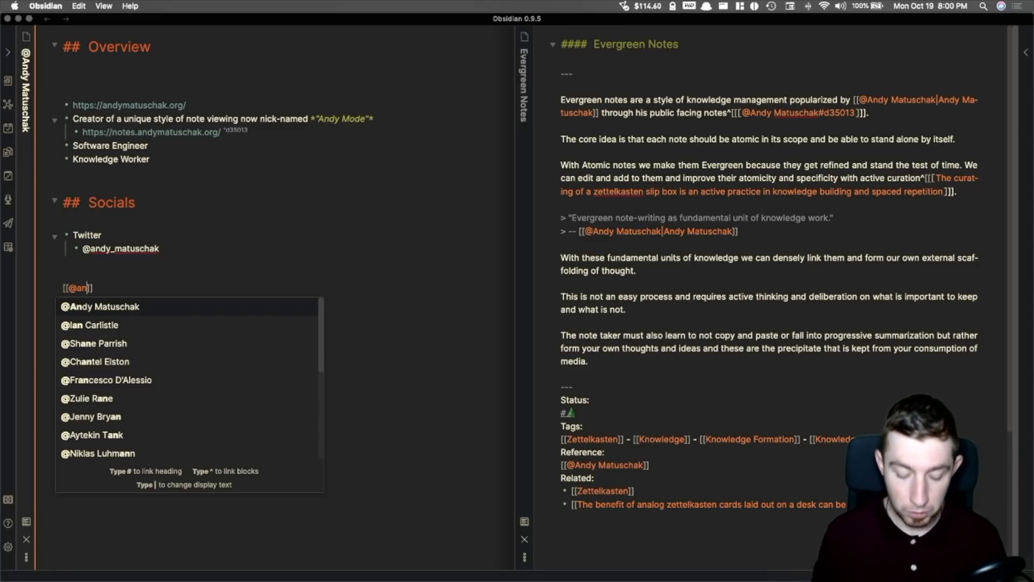
{"action": "type", "text": "#"}
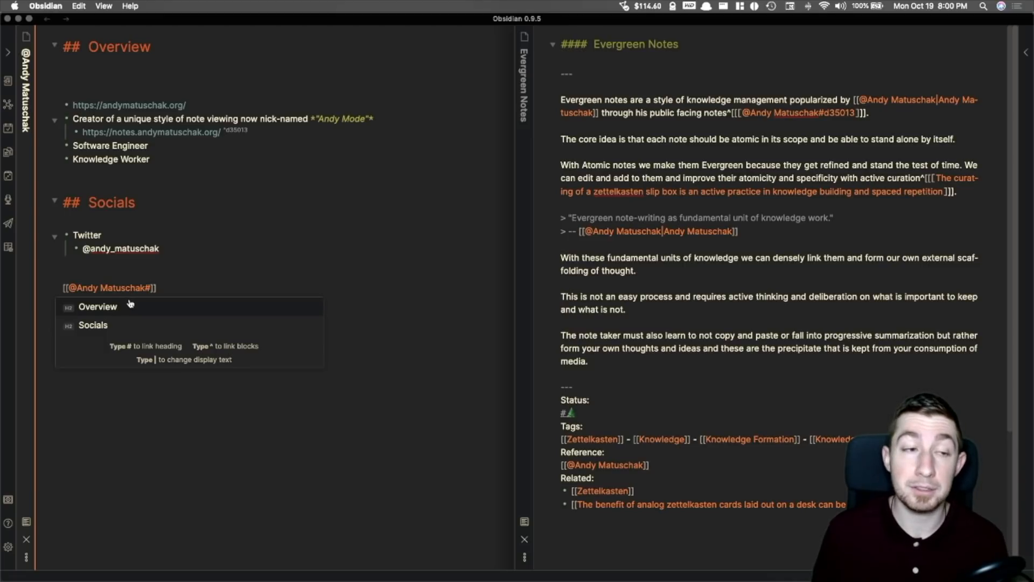
{"action": "left_click", "coordinate": [115, 327]}
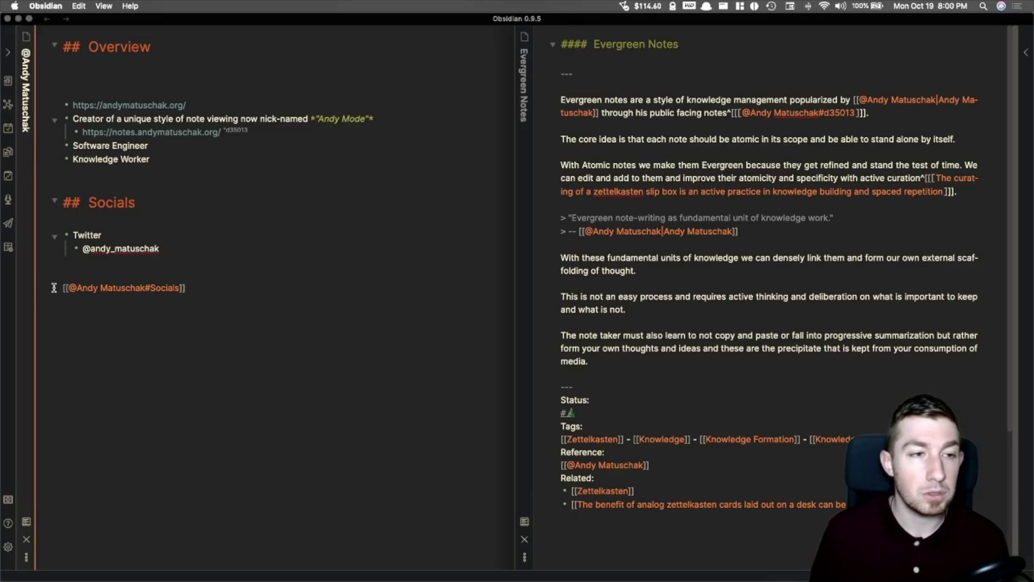
{"action": "key", "text": "super+e"}
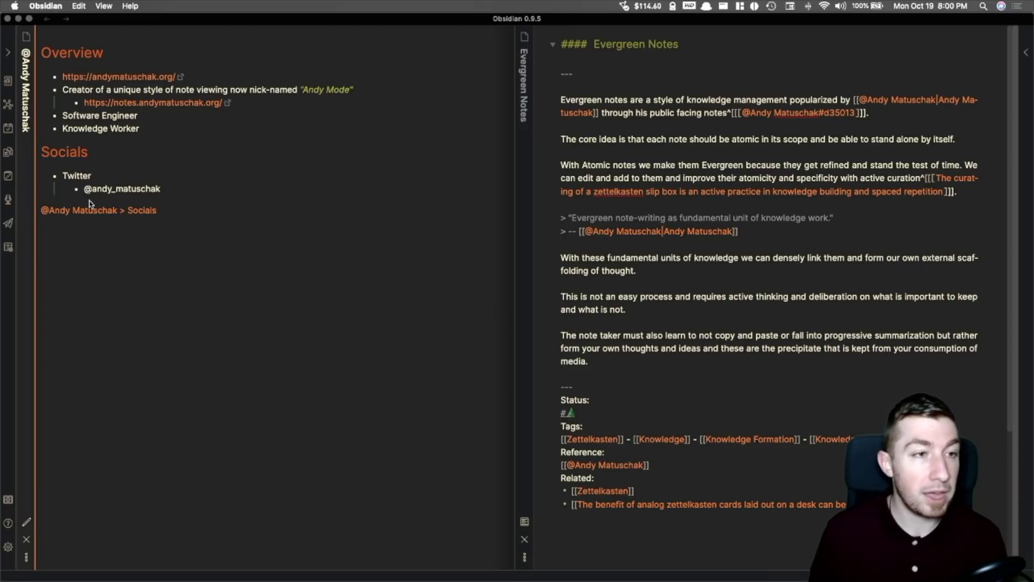
{"action": "mouse_move", "coordinate": [149, 217]}
{"action": "key", "text": "super+e"}
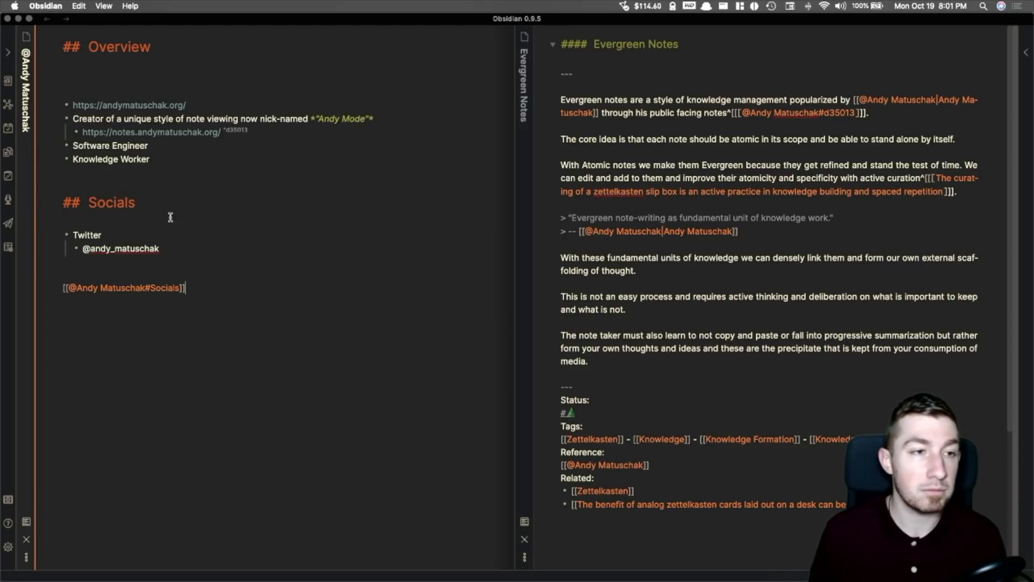
{"action": "left_click", "coordinate": [62, 288]}
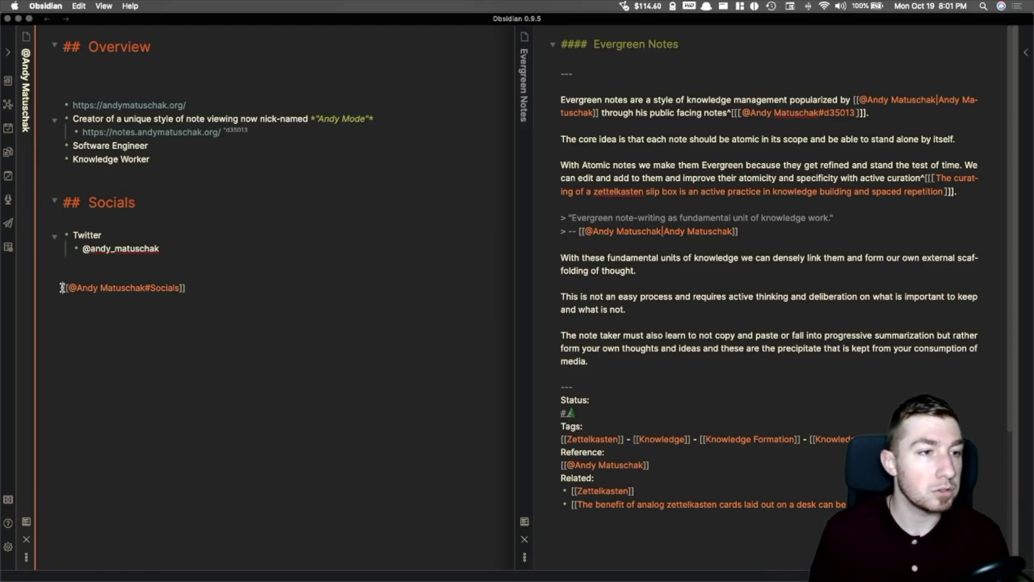
{"action": "key", "text": "super+e"}
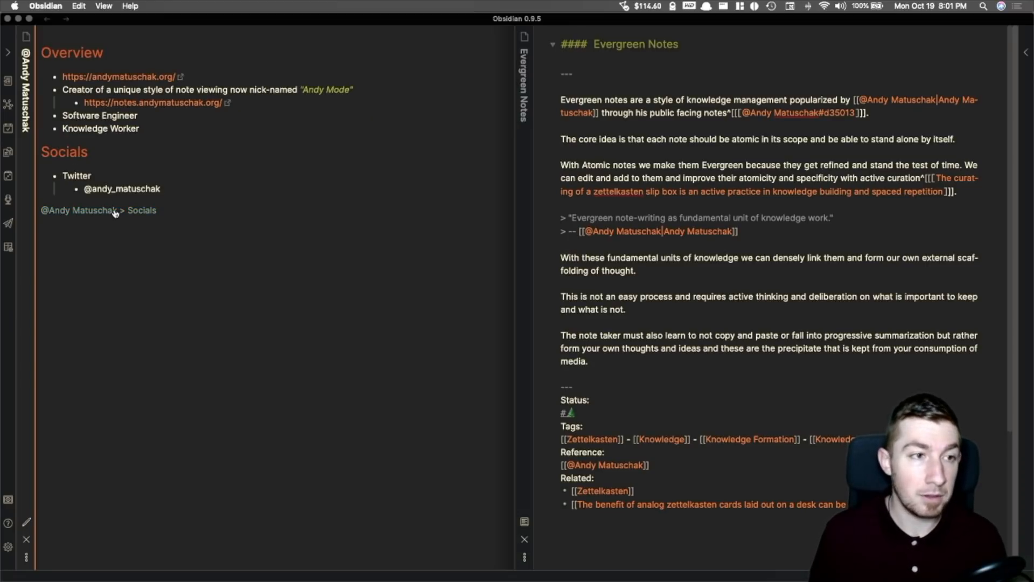
{"action": "mouse_move", "coordinate": [114, 214]}
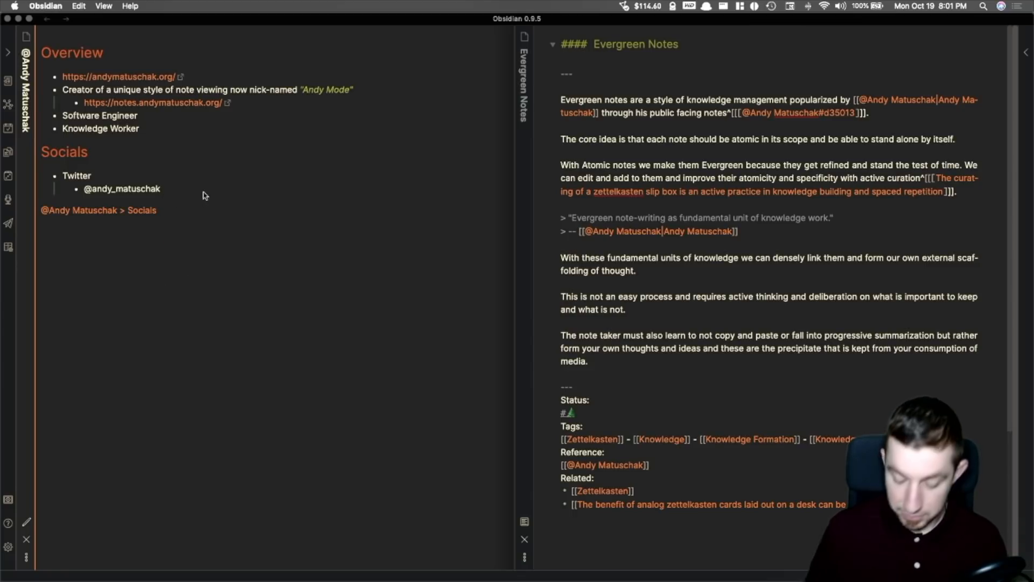
- Return to editing and add a second-level heading "Heading ref" above the Socials link
{"action": "key", "text": "super+e"}
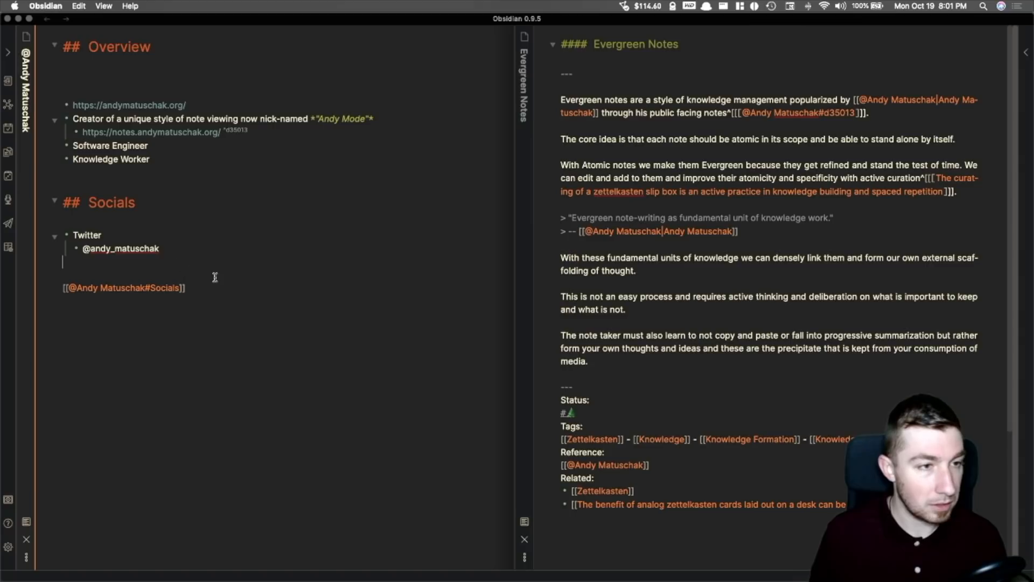
{"action": "type", "text": "## Heading ref"}
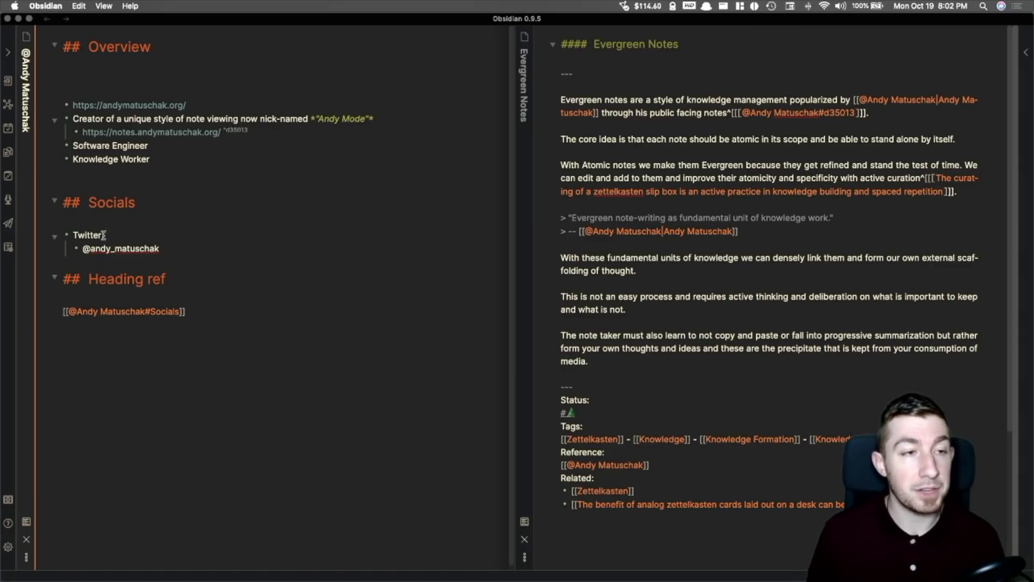
- Examine the Socials section's extent in the source, and compare it with the link's pop-up preview in the rendered note
{"action": "left_click_drag", "start_coordinate": [63, 199], "coordinate": [169, 260]}
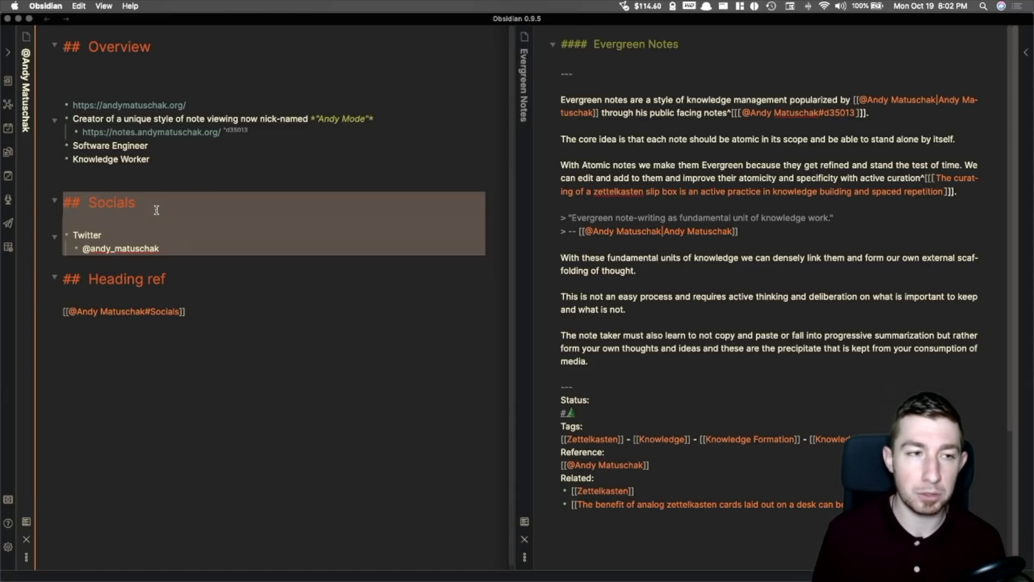
{"action": "left_click", "coordinate": [222, 275]}
{"action": "key", "text": "super+e"}
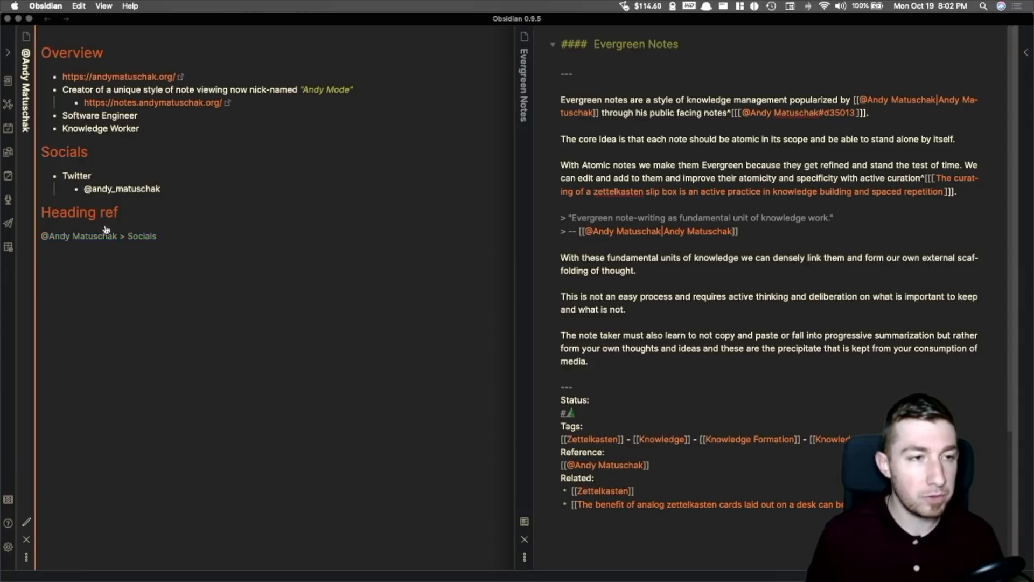
{"action": "mouse_move", "coordinate": [108, 237]}
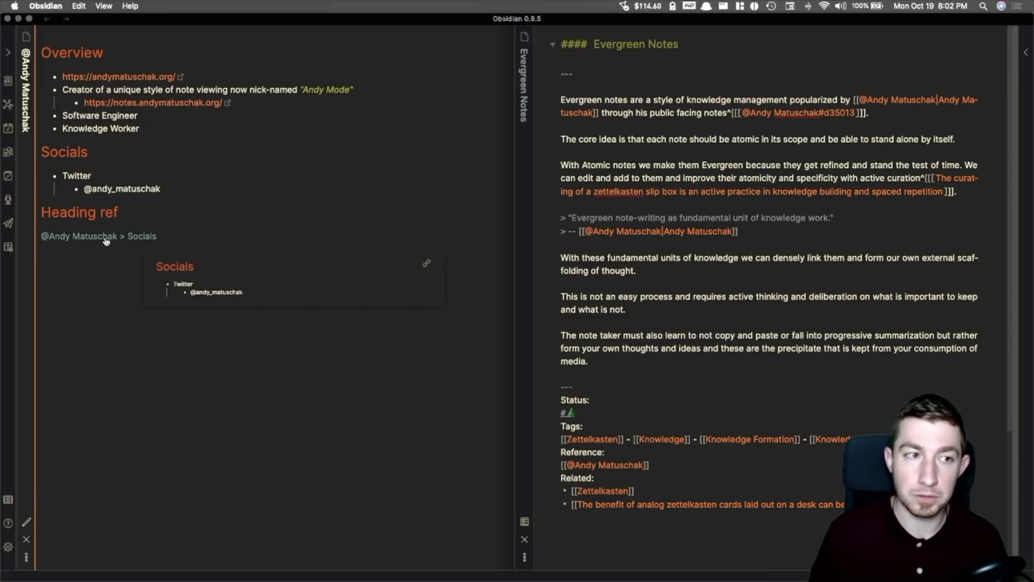
{"action": "key", "text": "super+e"}
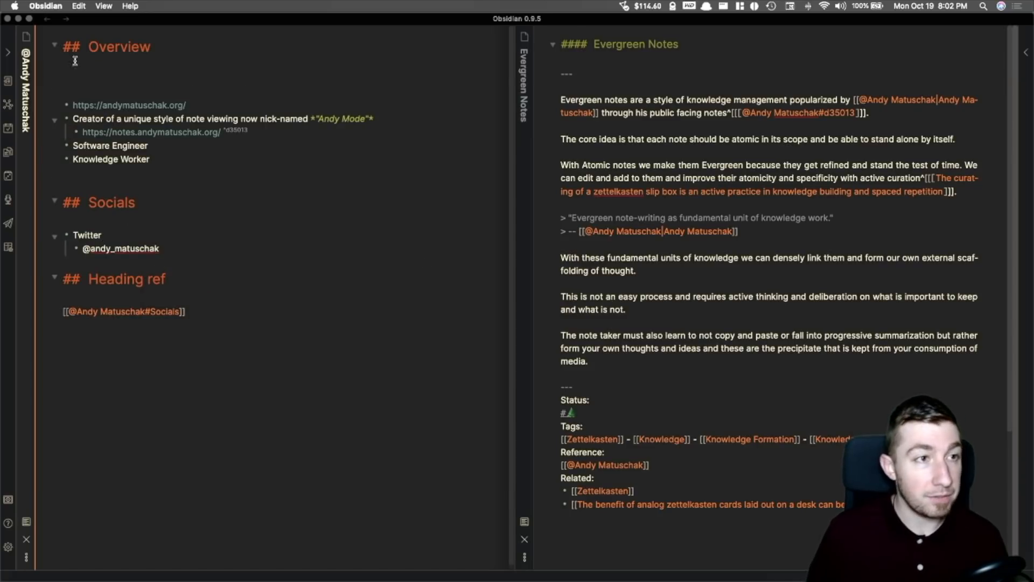
- Add a first-level heading "andy" at the top of the note and retarget the Socials link to that heading
{"action": "key", "text": "Return"}
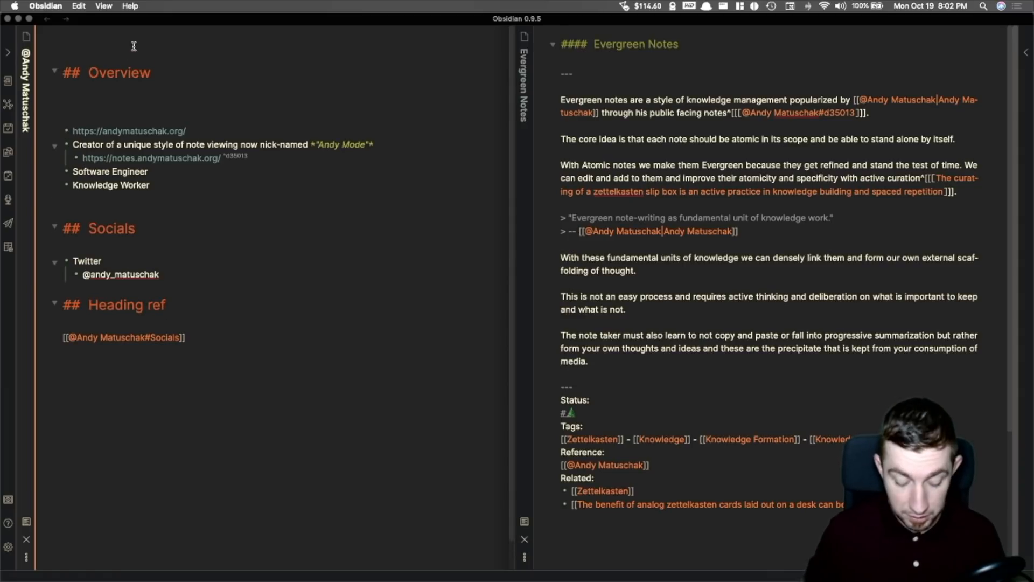
{"action": "type", "text": "# andy"}
{"action": "left_click", "coordinate": [211, 344]}
{"action": "key", "text": "Left"}
{"action": "key", "text": "alt+shift+Left"}
{"action": "key", "text": "BackSpace"}
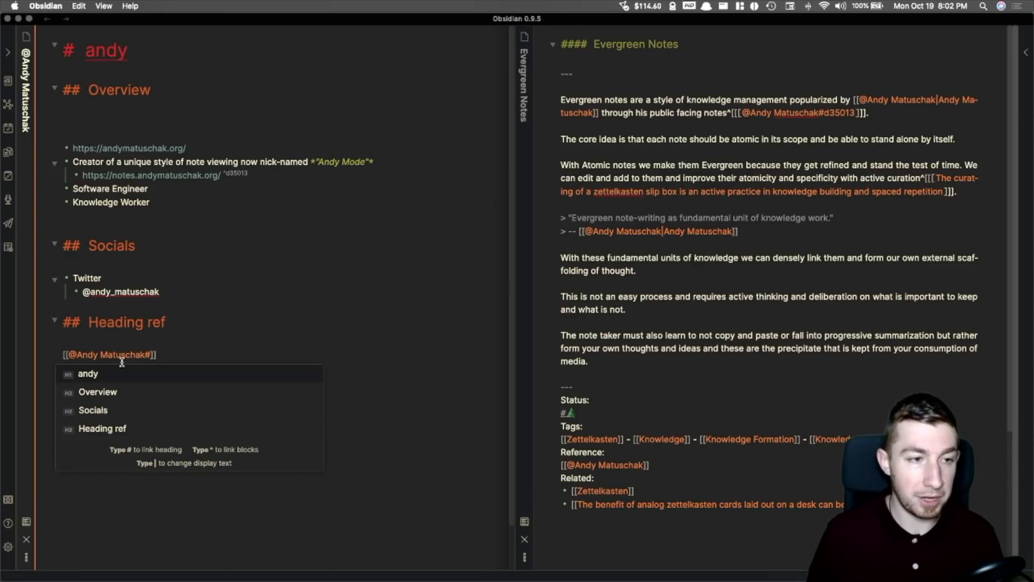
{"action": "left_click", "coordinate": [93, 376]}
{"action": "left_click", "coordinate": [215, 343]}
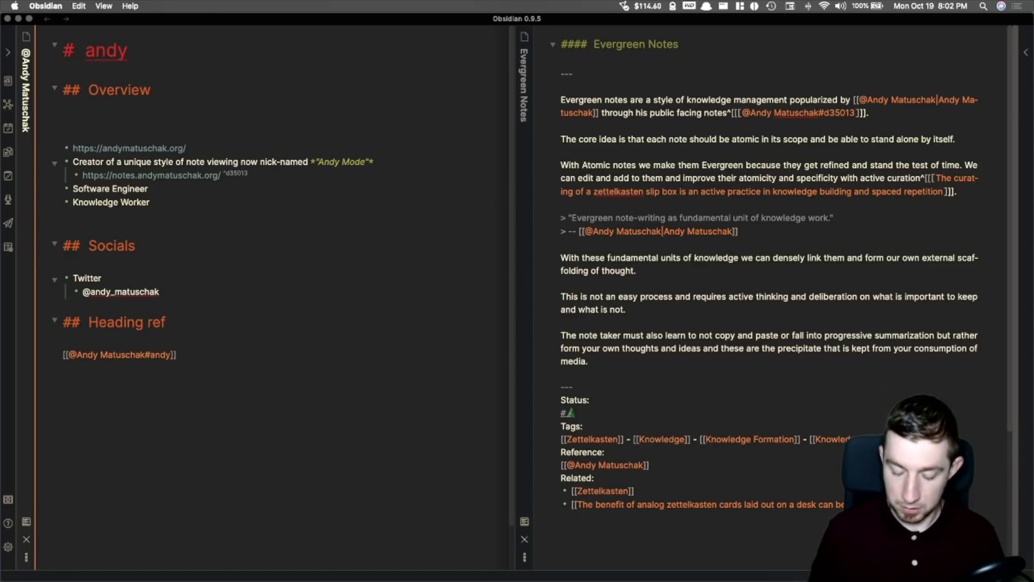
- Check the pop-up preview of the link to the andy heading in the rendered note, and return to editing
{"action": "key", "text": "super+e"}
{"action": "mouse_move", "coordinate": [116, 267]}
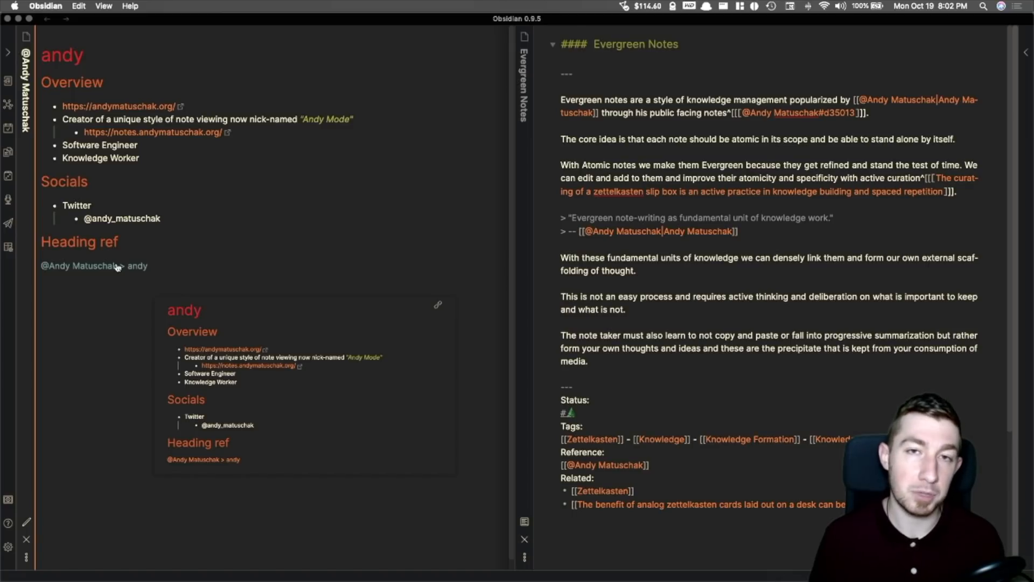
{"action": "key", "text": "super+e"}
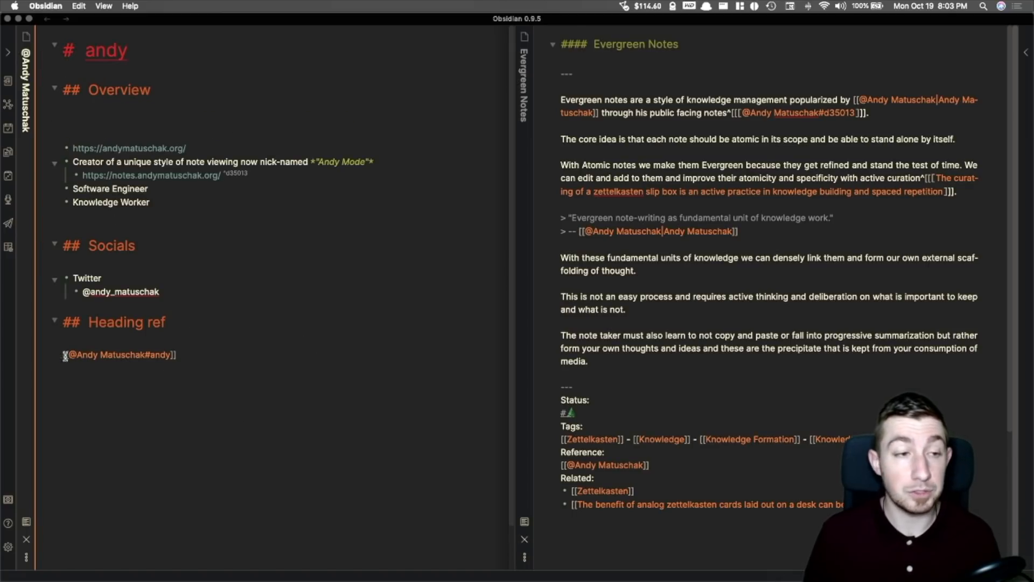
- Turn the link to the andy heading into an embed by prefixing it with "!", and review the nested embeds in the rendered note
{"action": "type", "text": "!"}
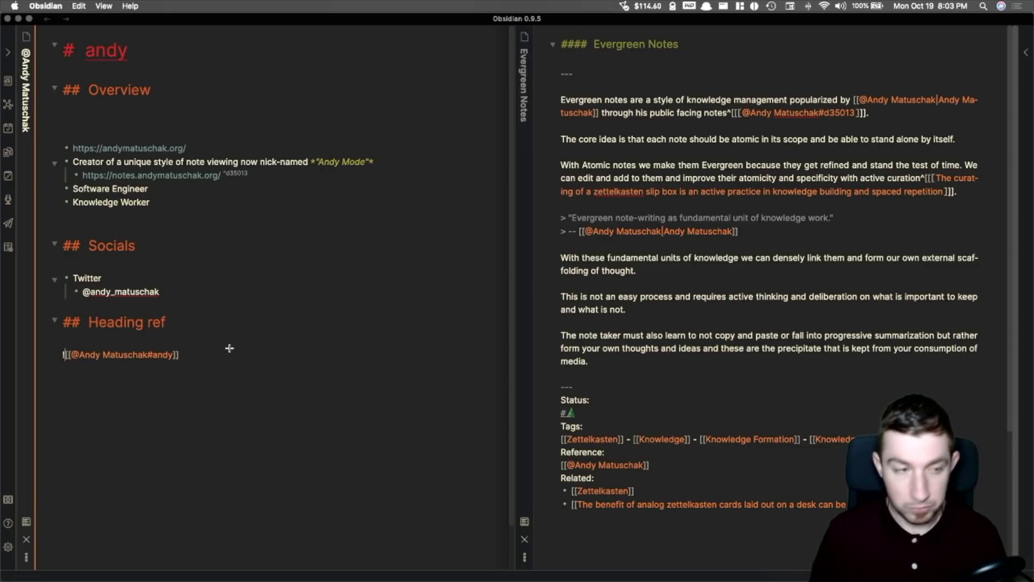
{"action": "key", "text": "super+e"}
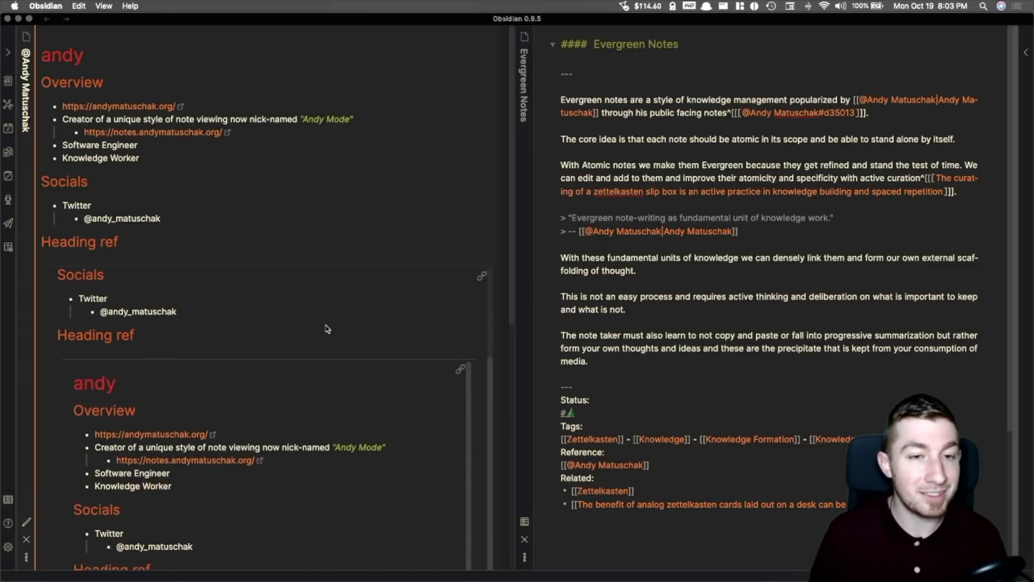
{"action": "scroll", "coordinate": [282, 350], "scroll_direction": "up", "scroll_amount": 3}
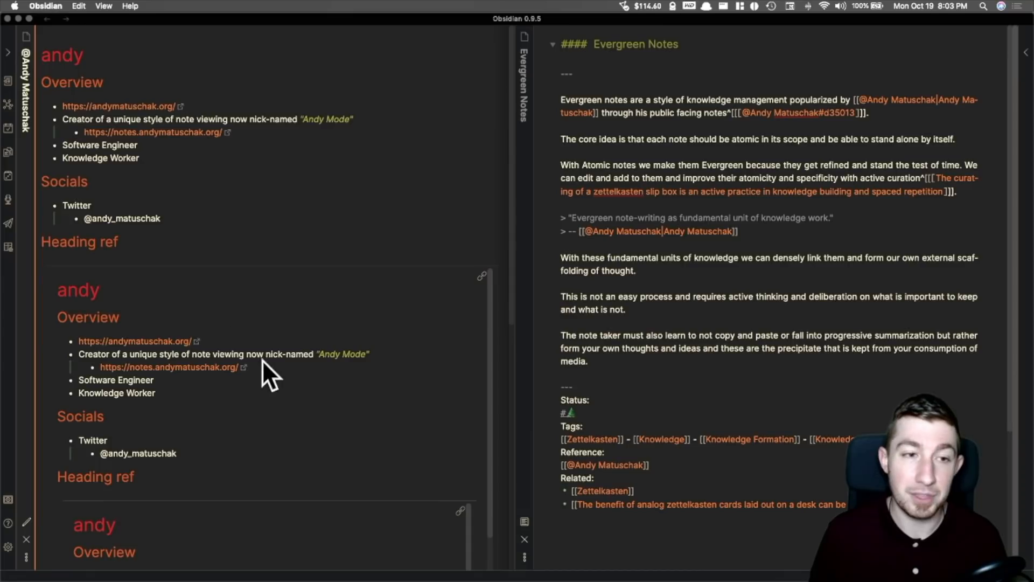
{"action": "scroll", "coordinate": [332, 356], "scroll_direction": "down", "scroll_amount": 5}
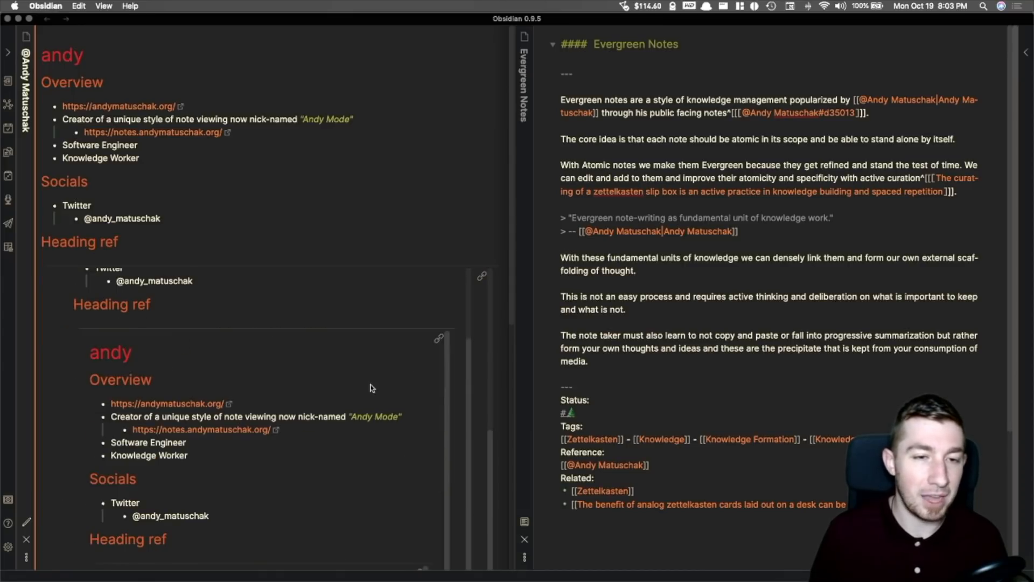
{"action": "scroll", "coordinate": [369, 391], "scroll_direction": "down", "scroll_amount": 10}
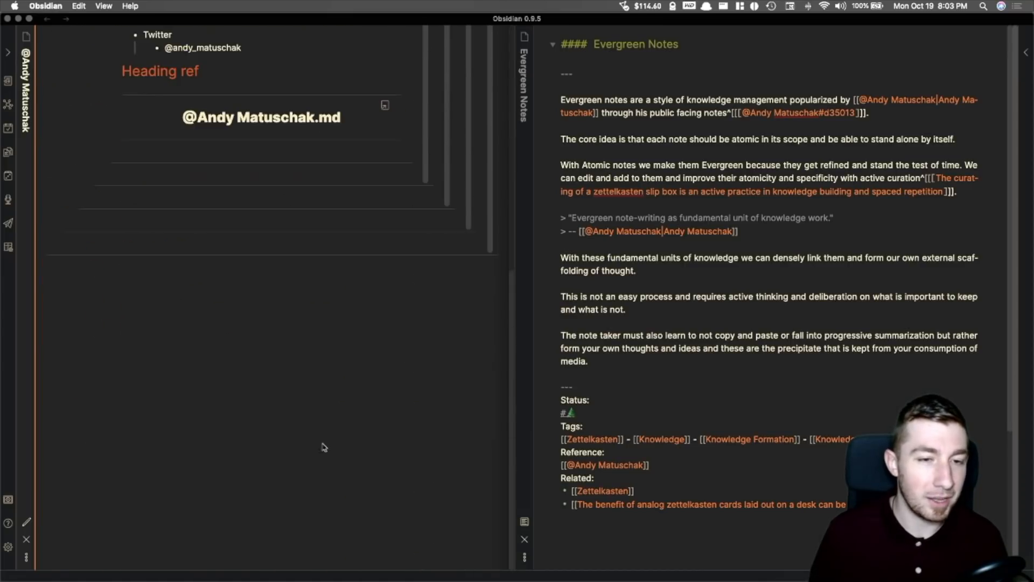
{"action": "scroll", "coordinate": [322, 388], "scroll_direction": "up", "scroll_amount": 5}
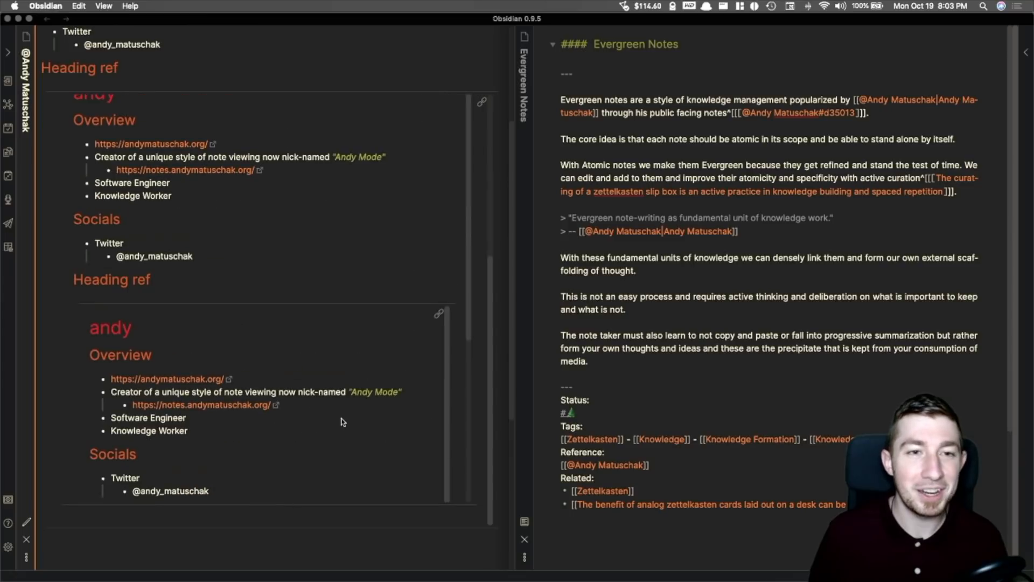
{"action": "scroll", "coordinate": [354, 396], "scroll_direction": "up", "scroll_amount": 3}
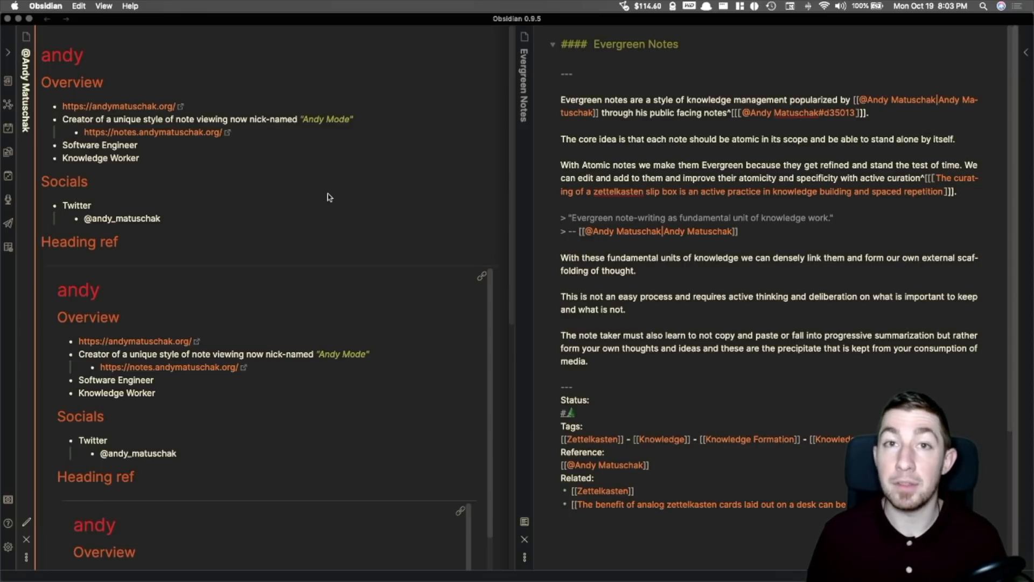
{"action": "key", "text": "super+e"}
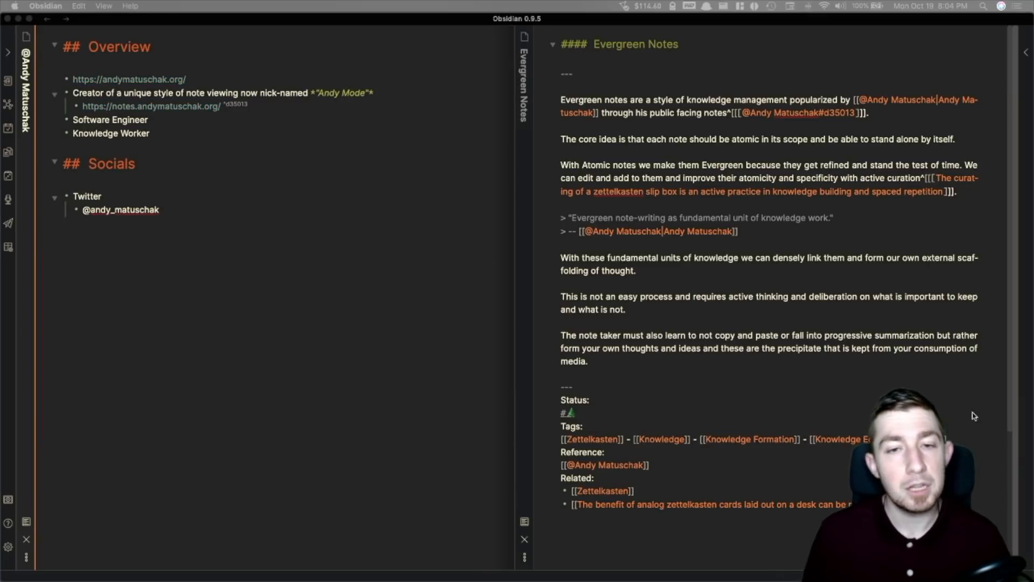
{"action": "left_click", "coordinate": [616, 373]}
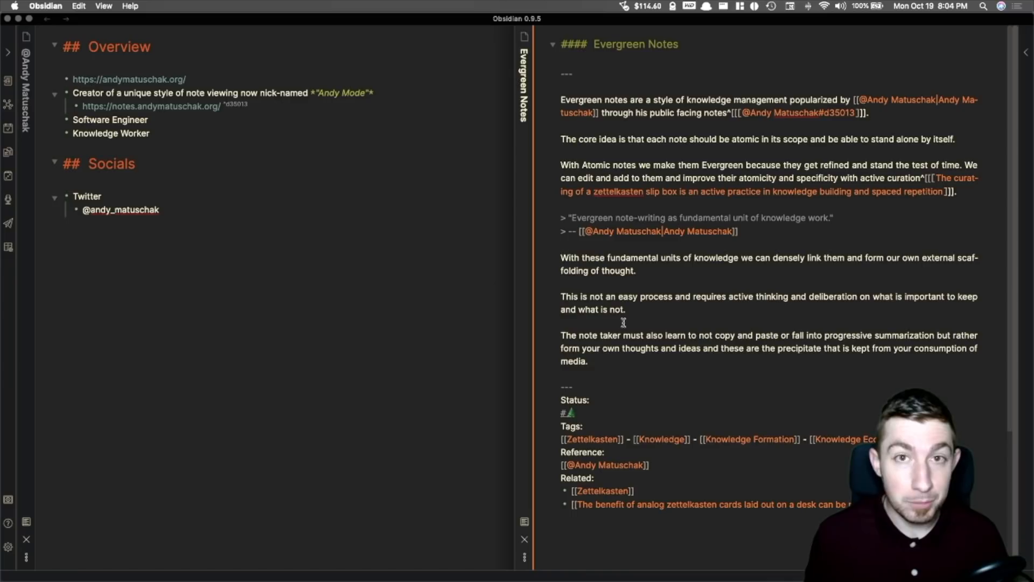
{"action": "key", "text": "Return"}
{"action": "key", "text": "Return"}
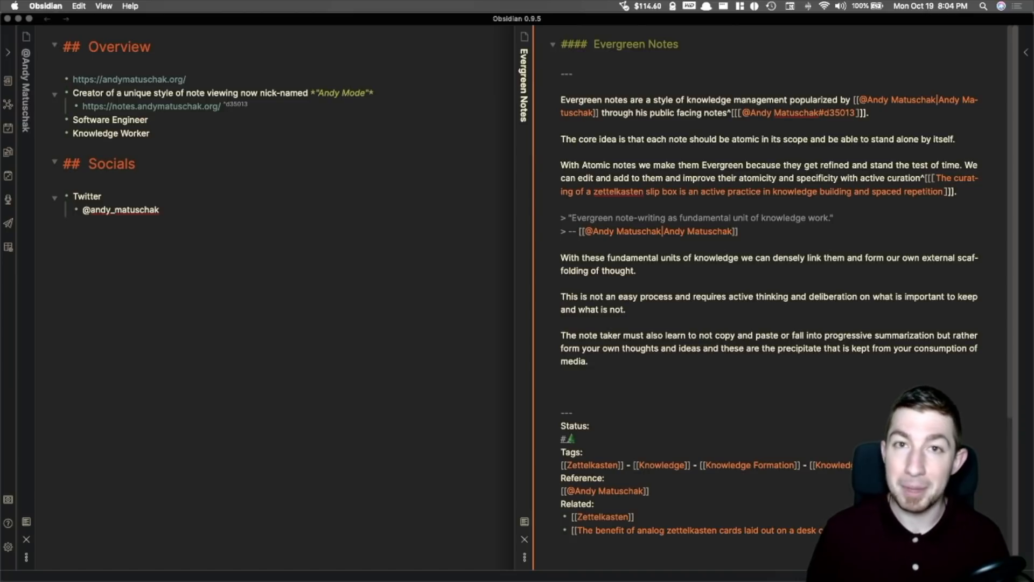
{"action": "type", "text": "[[@and"}
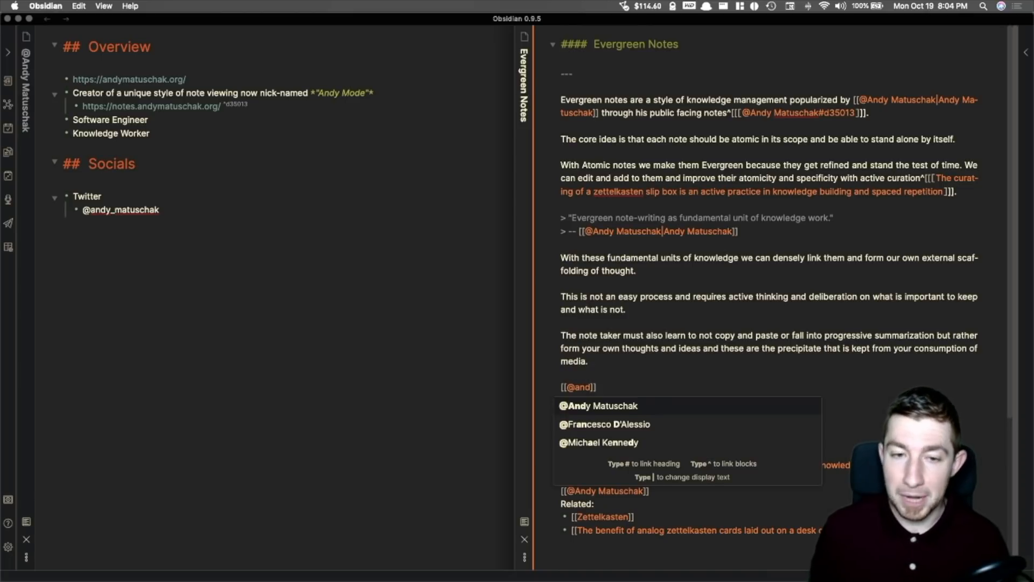
{"action": "key", "text": "Return"}
{"action": "type", "text": "^"}
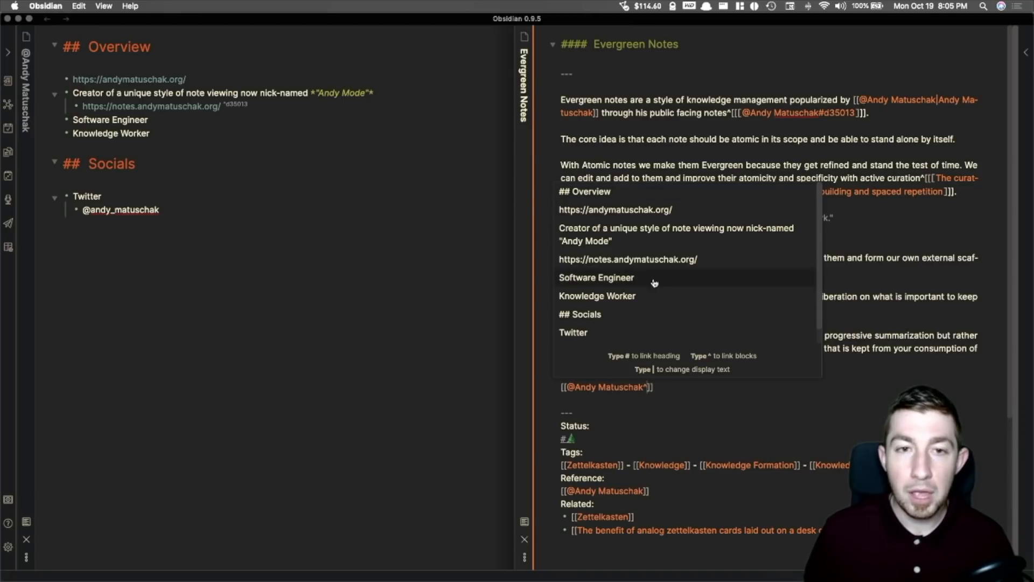
{"action": "scroll", "coordinate": [670, 247], "scroll_direction": "down", "scroll_amount": 1}
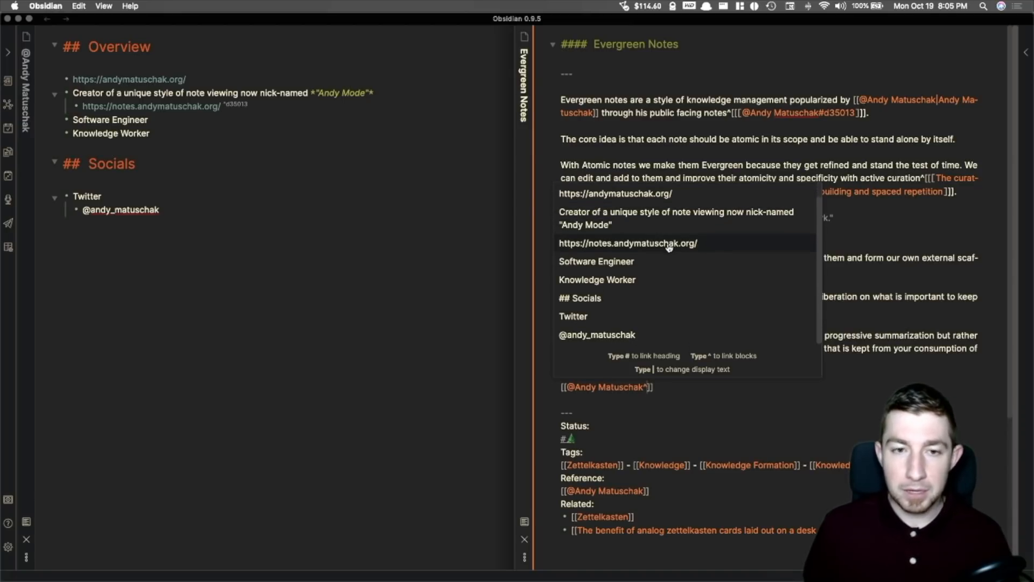
{"action": "scroll", "coordinate": [649, 270], "scroll_direction": "up", "scroll_amount": 1}
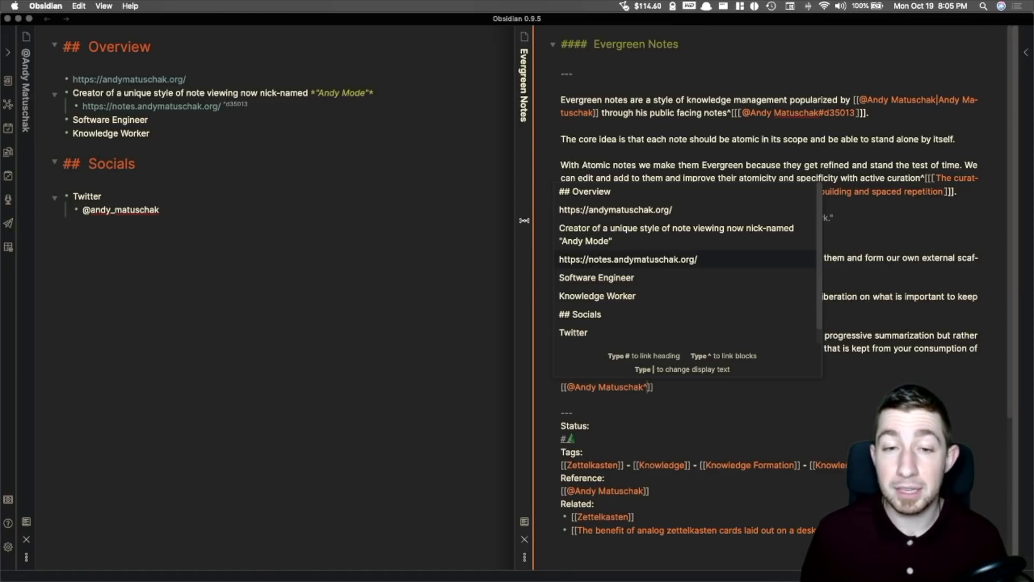
{"action": "left_click", "coordinate": [689, 389]}
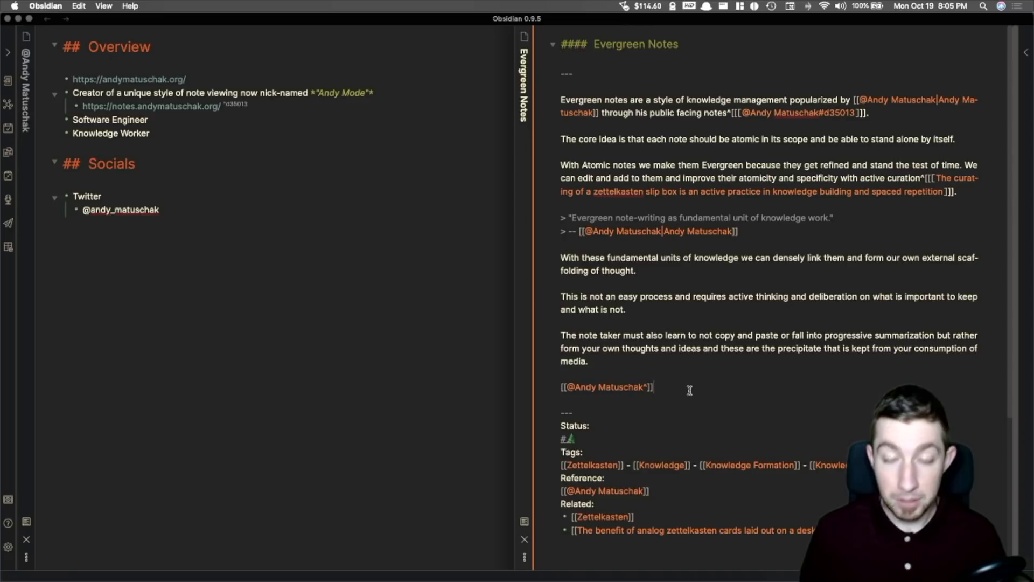
{"action": "left_click", "coordinate": [645, 388]}
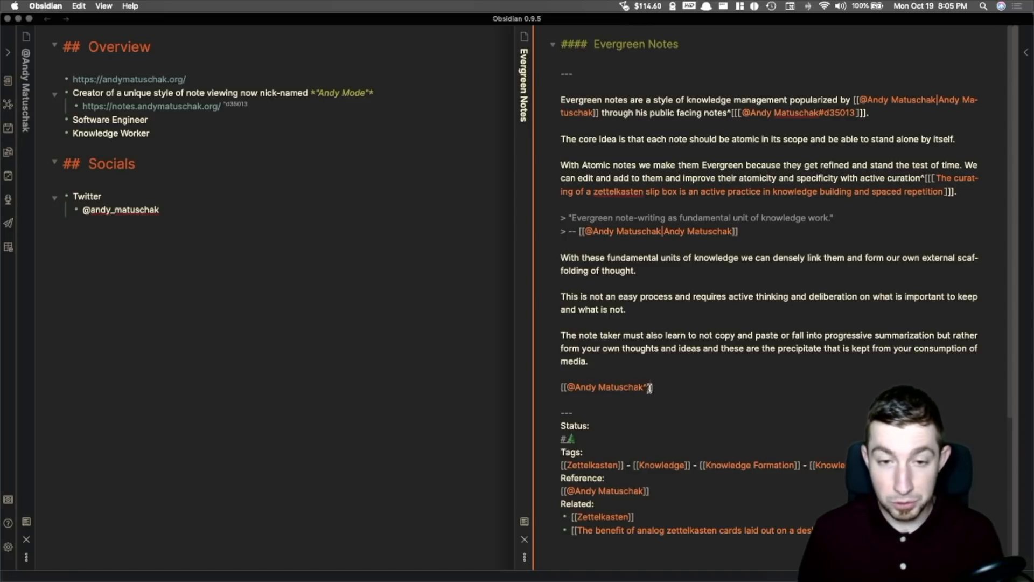
{"action": "key", "text": "BackSpace"}
{"action": "left_click", "coordinate": [659, 379]}
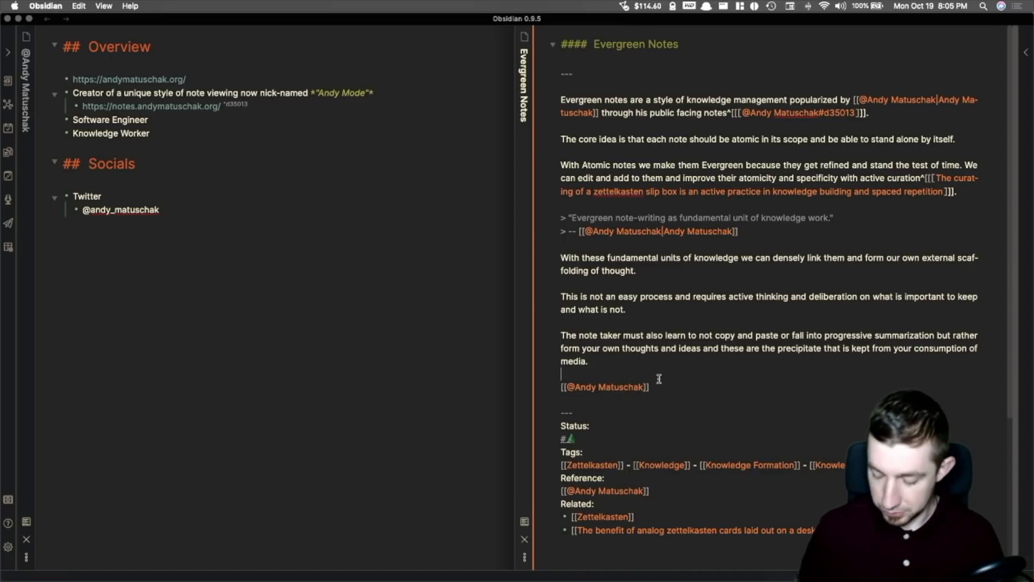
{"action": "key", "text": "Down"}
{"action": "type", "text": "Good ol'  is a"}
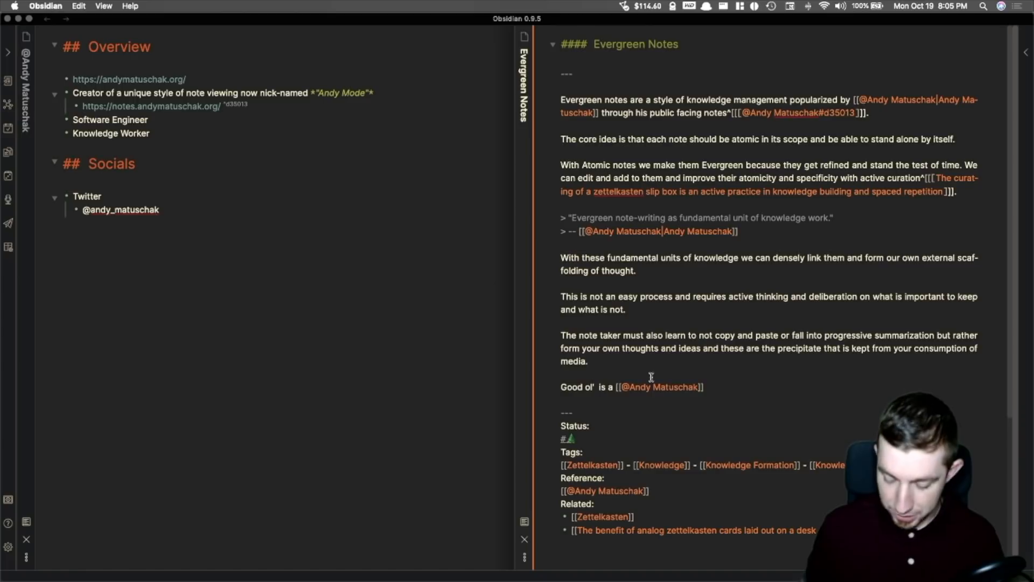
{"action": "type", "text": "!"}
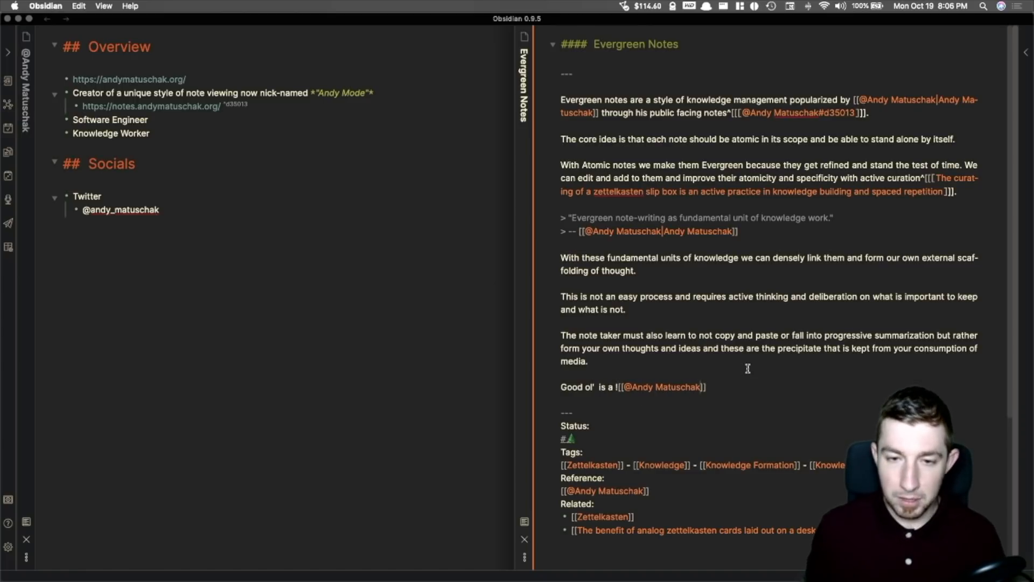
{"action": "type", "text": "^"}
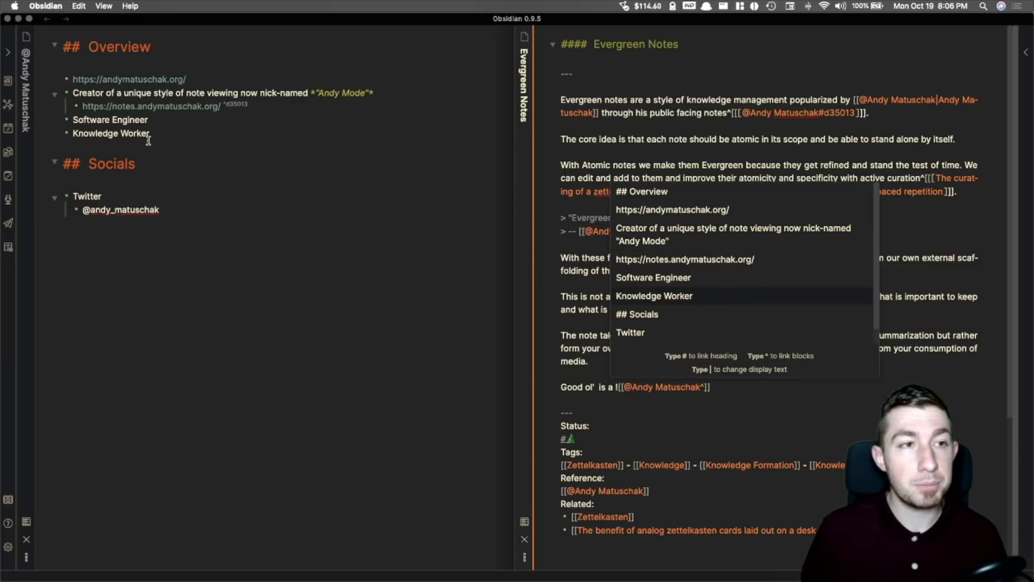
{"action": "left_click", "coordinate": [688, 297]}
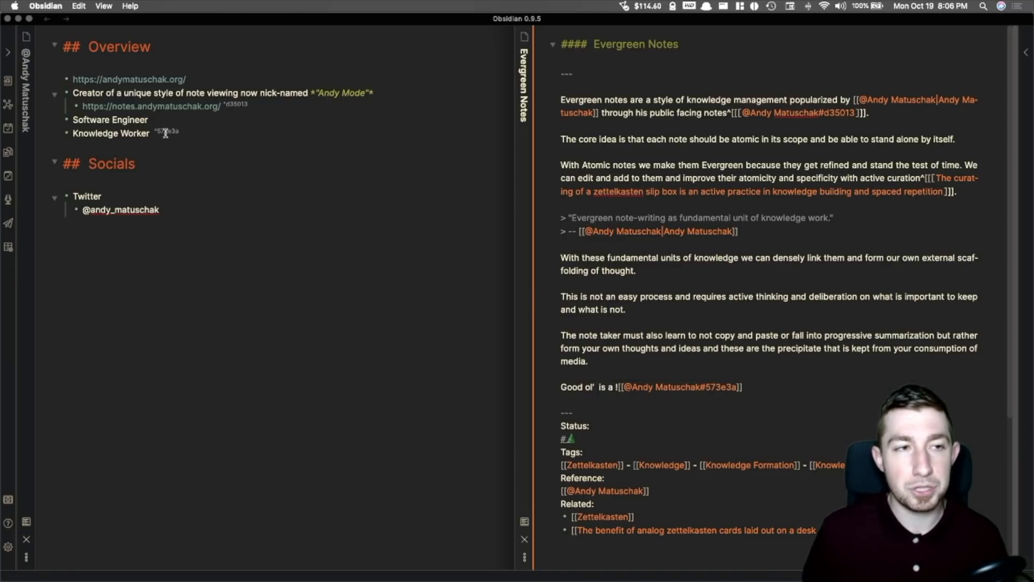
{"action": "double_click", "coordinate": [710, 387]}
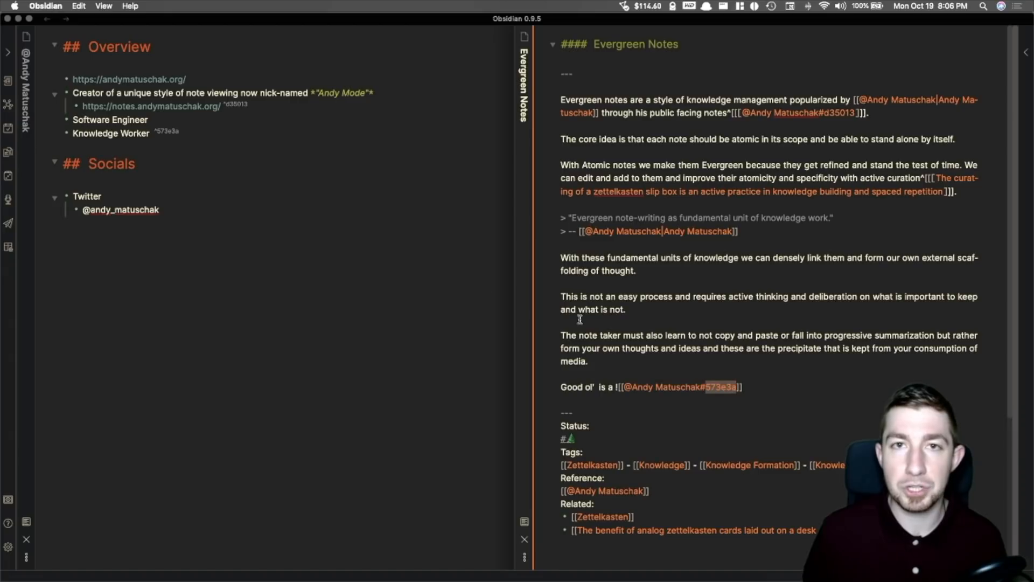
{"action": "left_click_drag", "start_coordinate": [181, 133], "coordinate": [157, 135]}
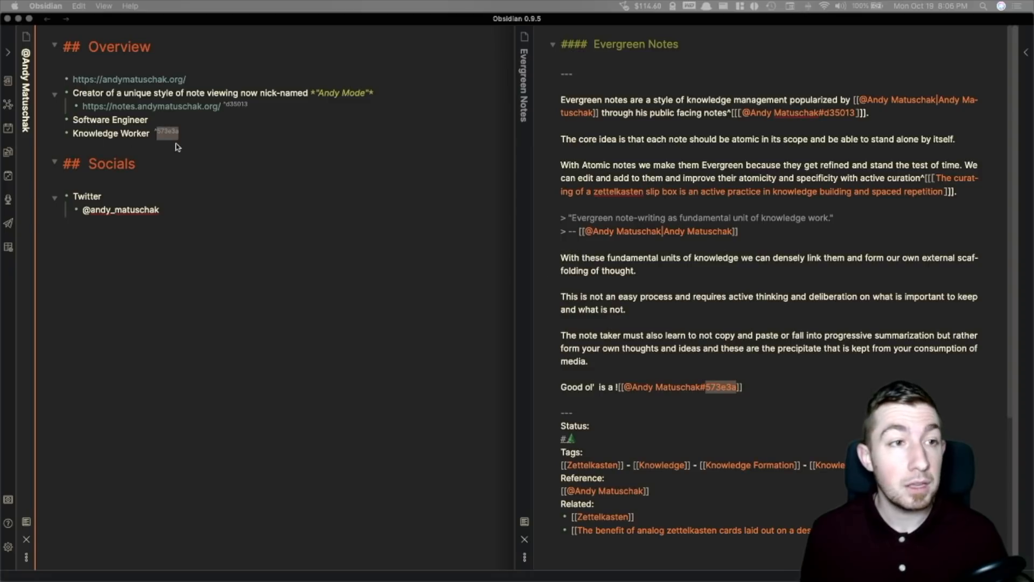
{"action": "left_click", "coordinate": [162, 132]}
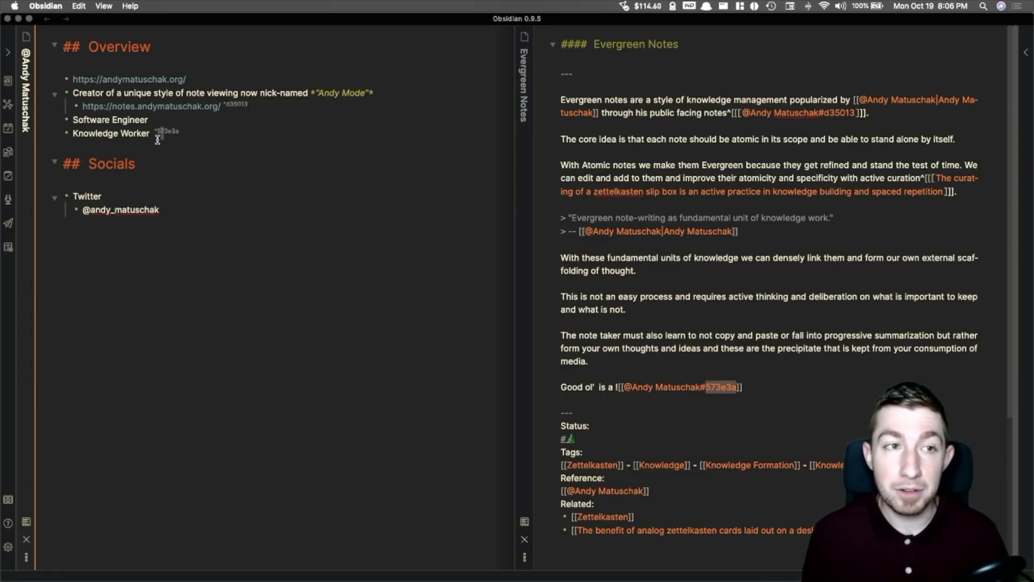
{"action": "left_click", "coordinate": [197, 133]}
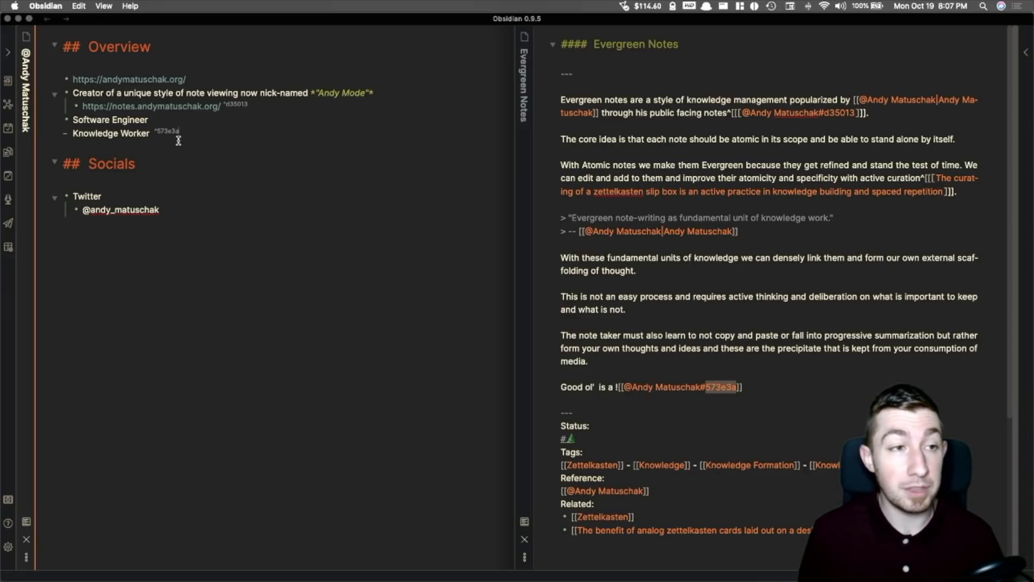
- Review the embedded block in the rendered Evergreen Notes, and add "andy" after "Good ol'" in the sentence
{"action": "left_click", "coordinate": [784, 388]}
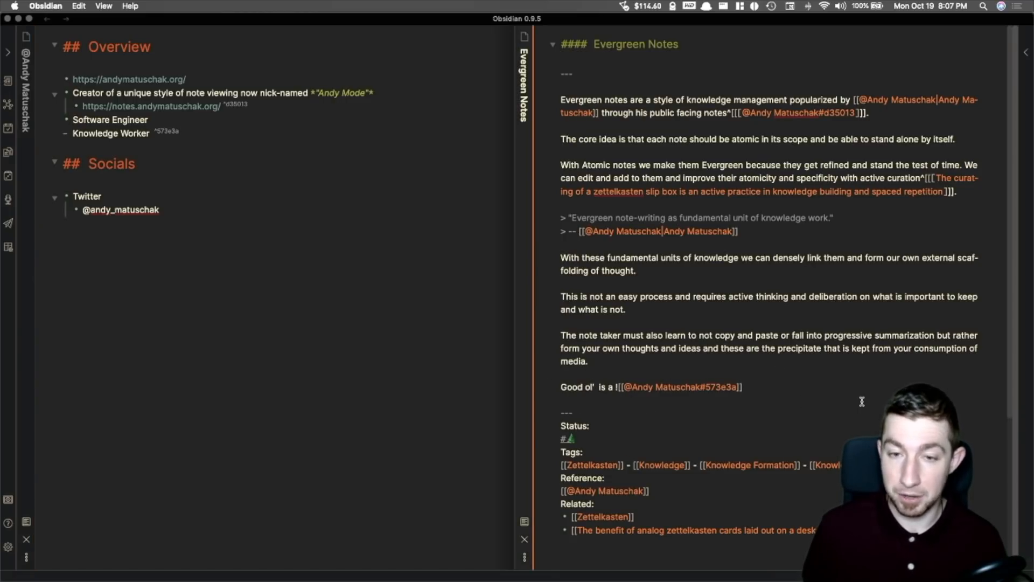
{"action": "key", "text": "super+e"}
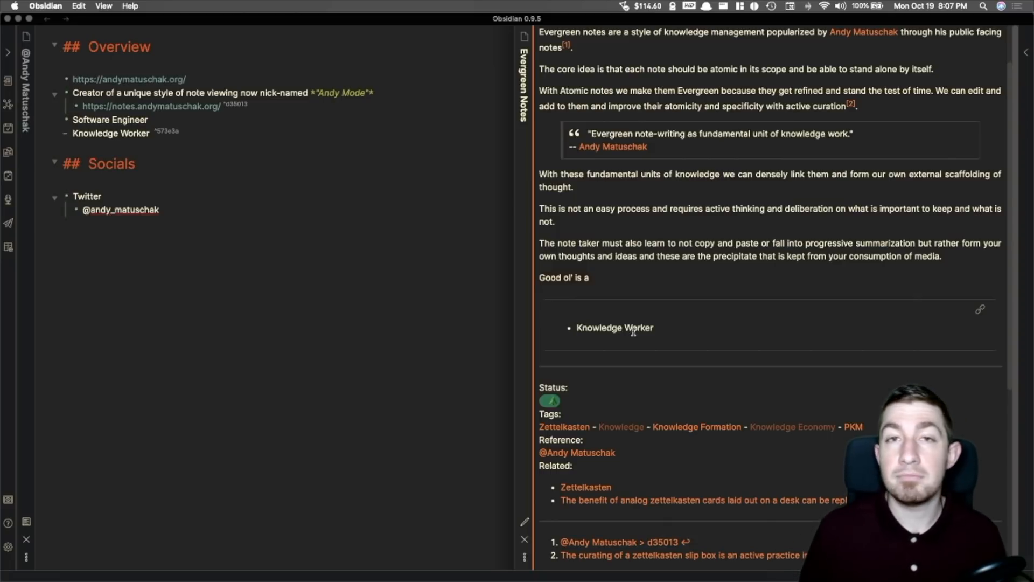
{"action": "type", "text": "andy"}
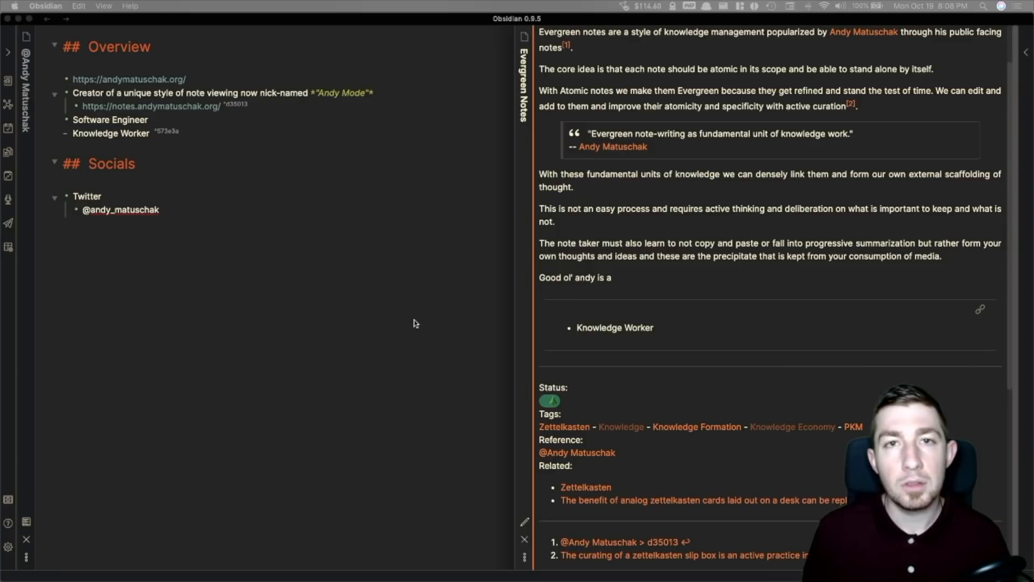
{"action": "left_click", "coordinate": [369, 329]}
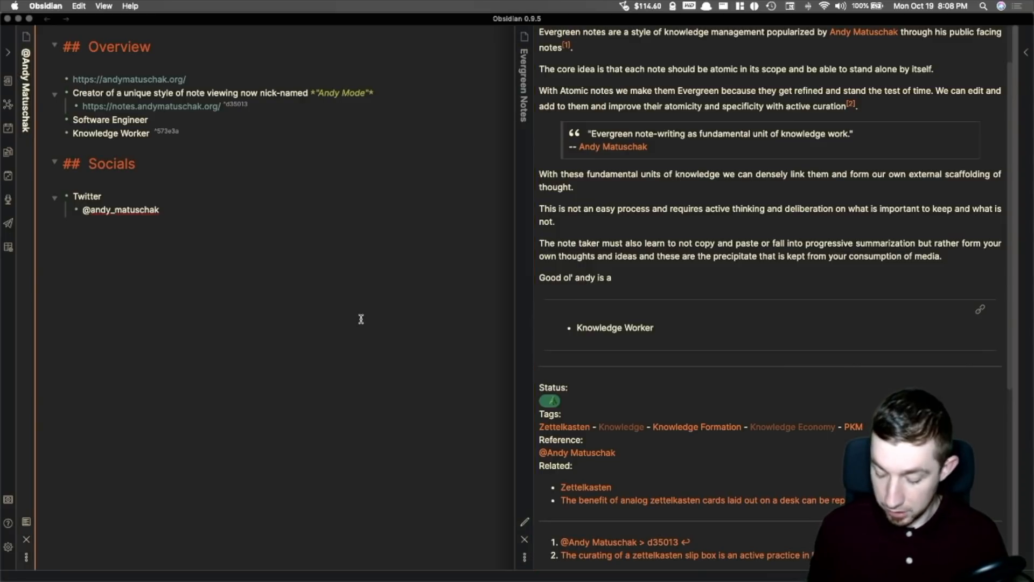
{"action": "type", "text": "[["}
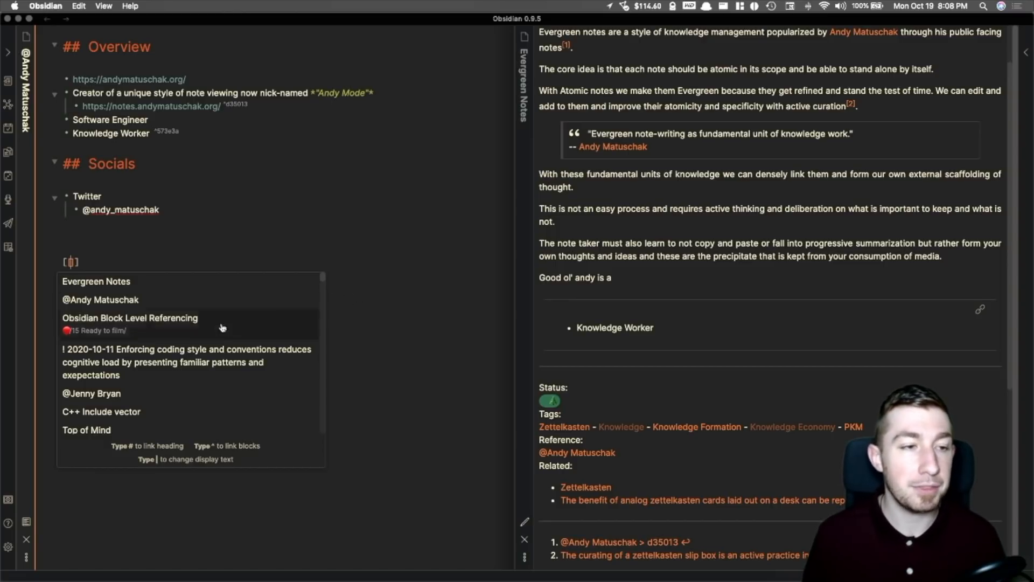
{"action": "left_click", "coordinate": [136, 302]}
{"action": "key", "text": "Return"}
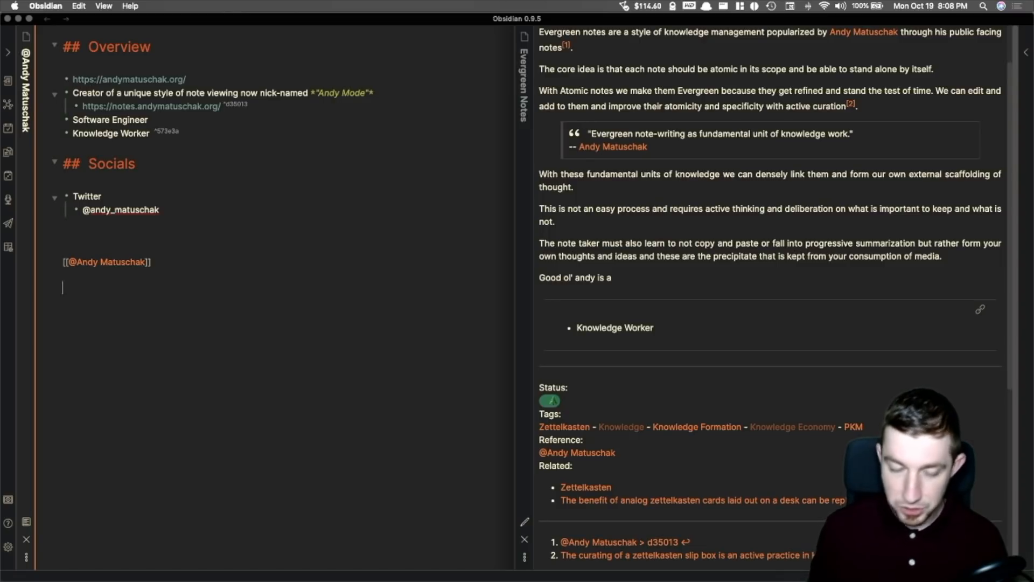
{"action": "type", "text": "[["}
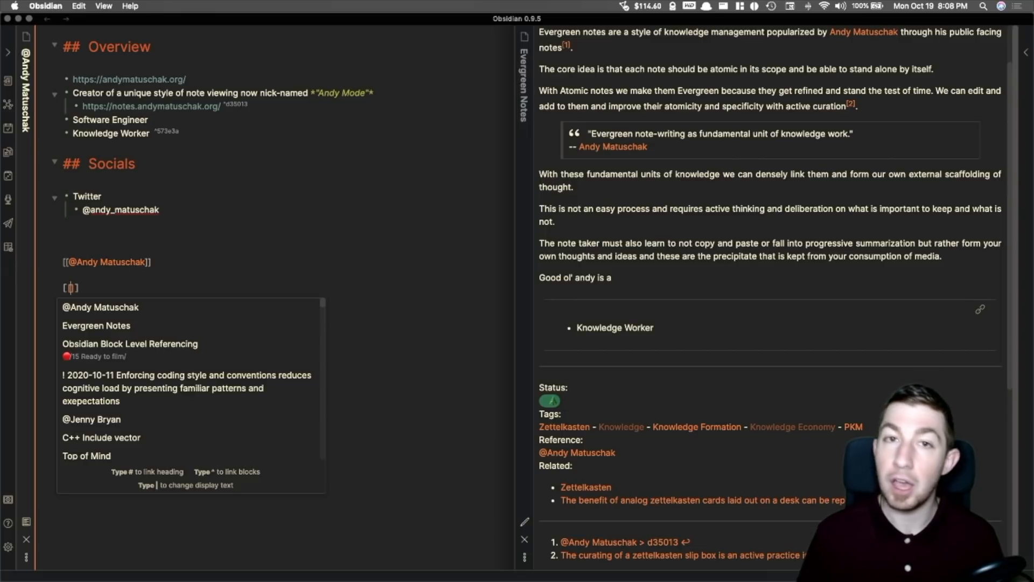
{"action": "left_click", "coordinate": [145, 262]}
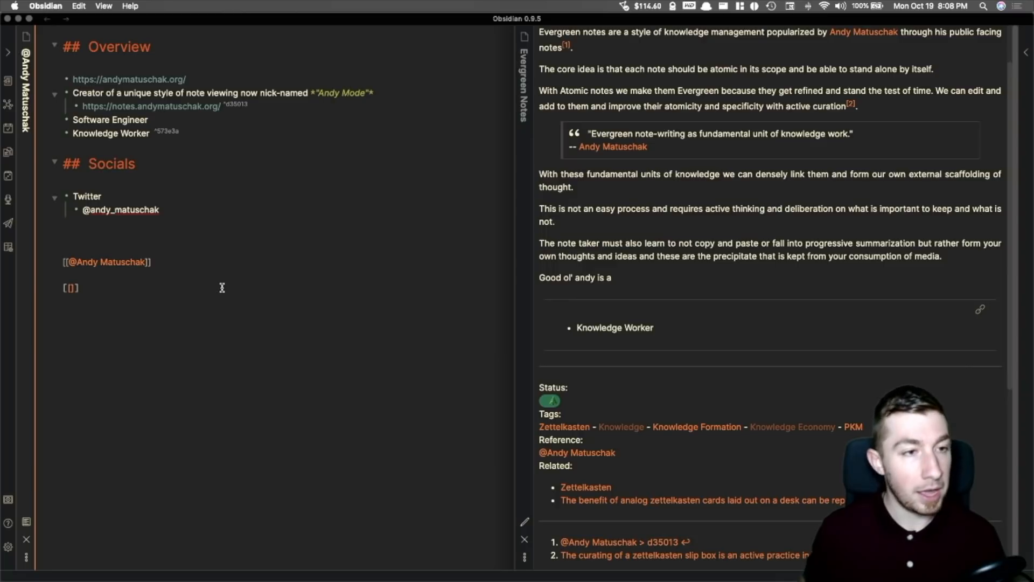
{"action": "type", "text": "#"}
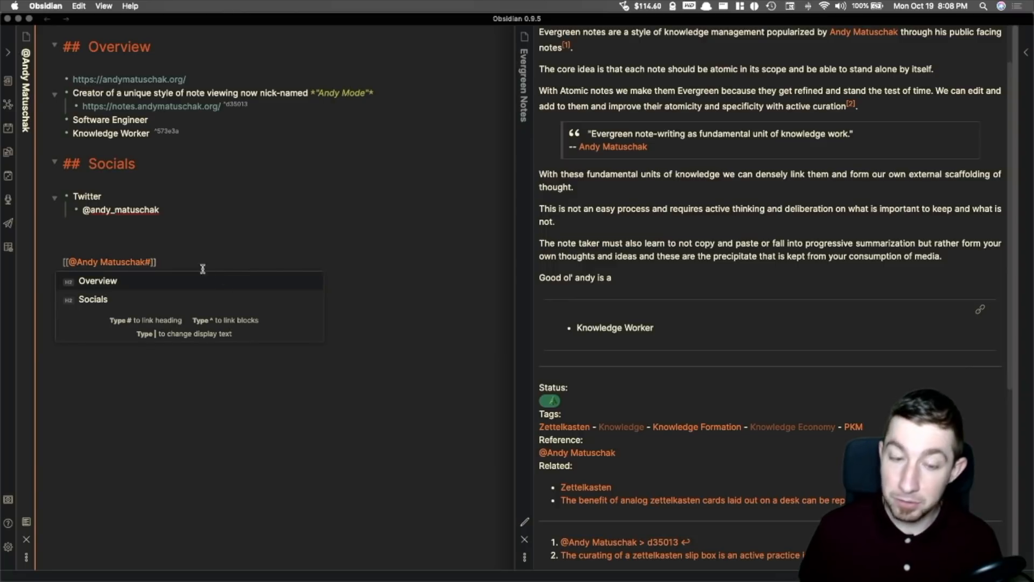
{"action": "key", "text": "BackSpace"}
{"action": "left_click", "coordinate": [236, 251]}
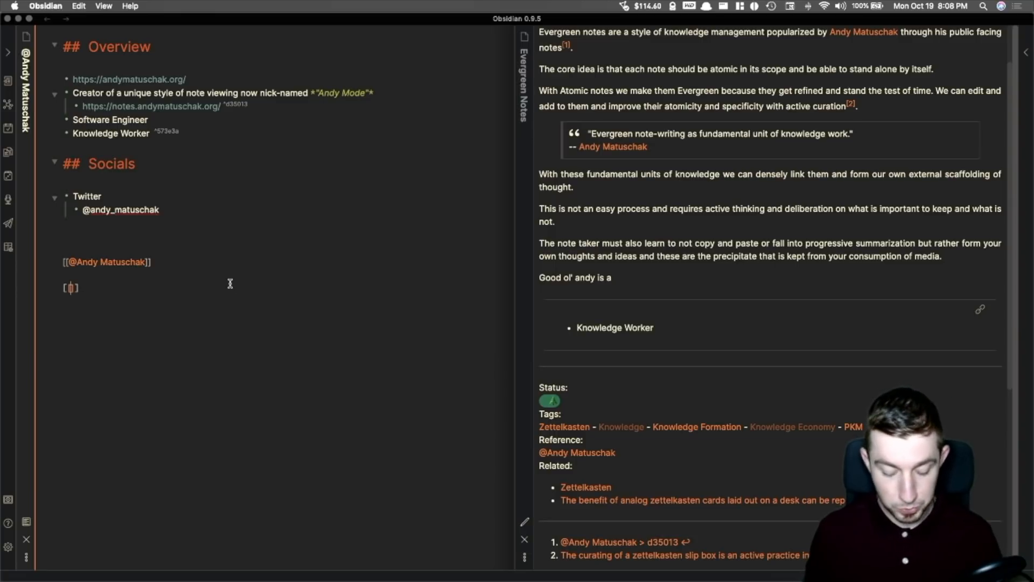
- Search headings across all notes with "##" in the empty link, and link to the Streams heading of the Bash note
{"action": "type", "text": "##"}
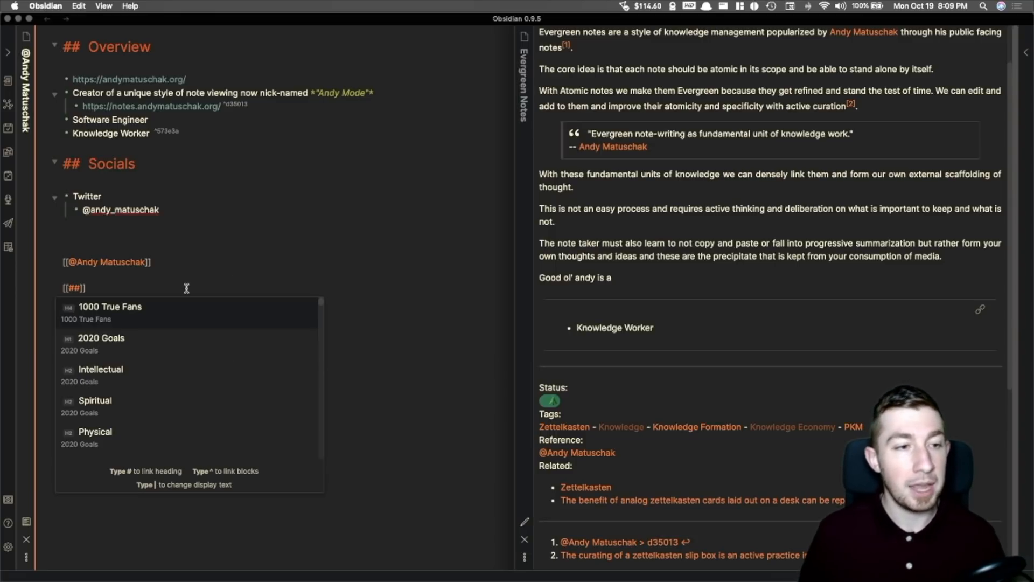
{"action": "scroll", "coordinate": [186, 368], "scroll_direction": "down", "scroll_amount": 10}
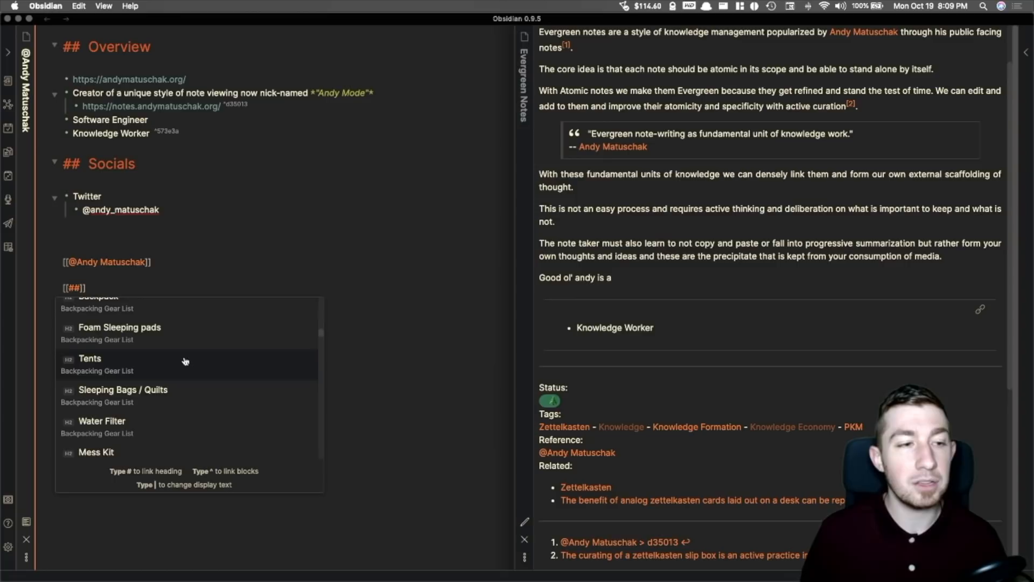
{"action": "scroll", "coordinate": [180, 358], "scroll_direction": "down", "scroll_amount": 10}
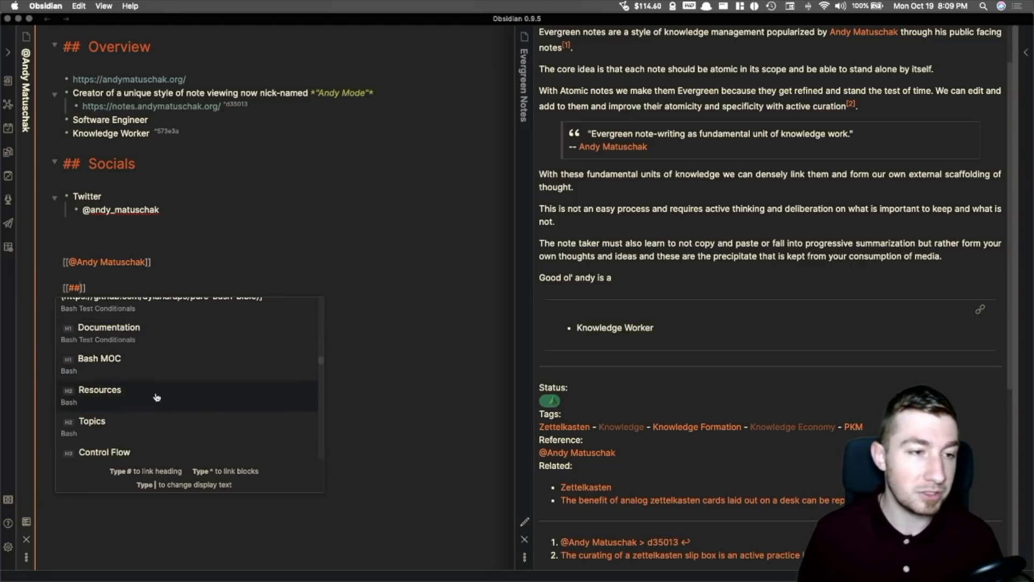
{"action": "scroll", "coordinate": [116, 425], "scroll_direction": "down", "scroll_amount": 5}
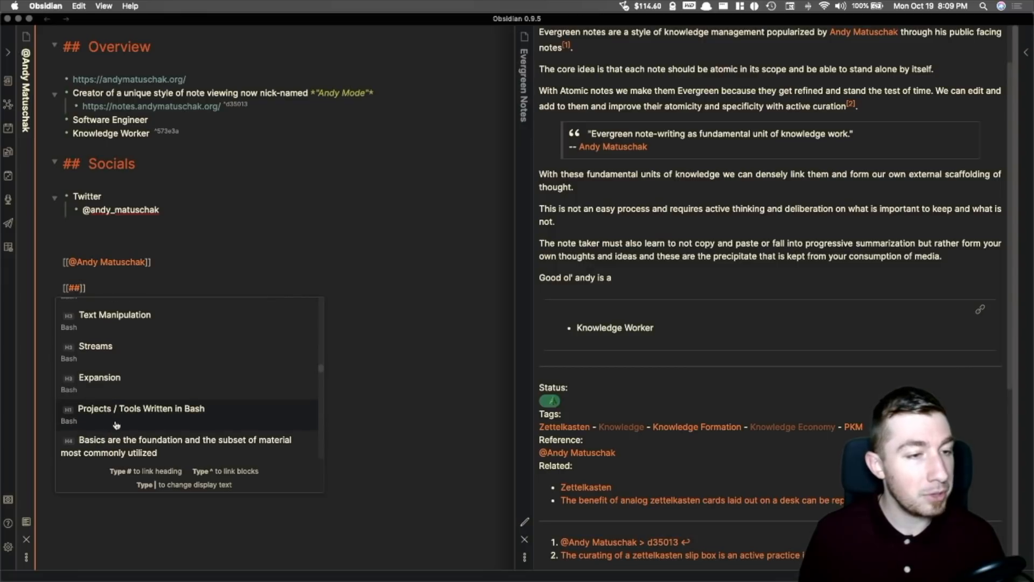
{"action": "scroll", "coordinate": [108, 364], "scroll_direction": "up", "scroll_amount": 1}
{"action": "left_click", "coordinate": [110, 367]}
- Turn the Bash#Streams link into an embed with "!", check its Exit Status In Bash preview in the rendered note, and return to editing
{"action": "left_click", "coordinate": [61, 288]}
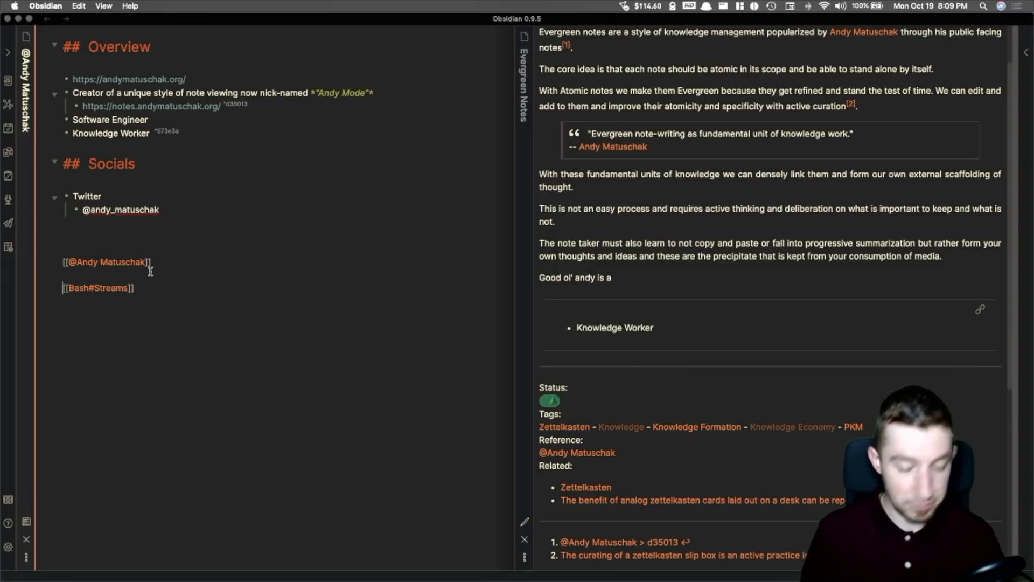
{"action": "key", "text": "super+e"}
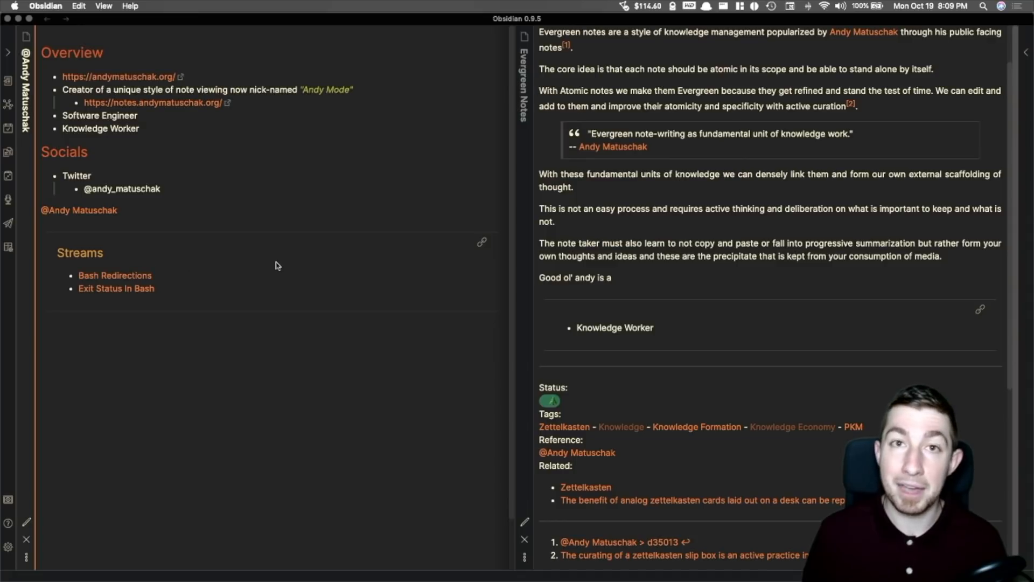
{"action": "mouse_move", "coordinate": [115, 293]}
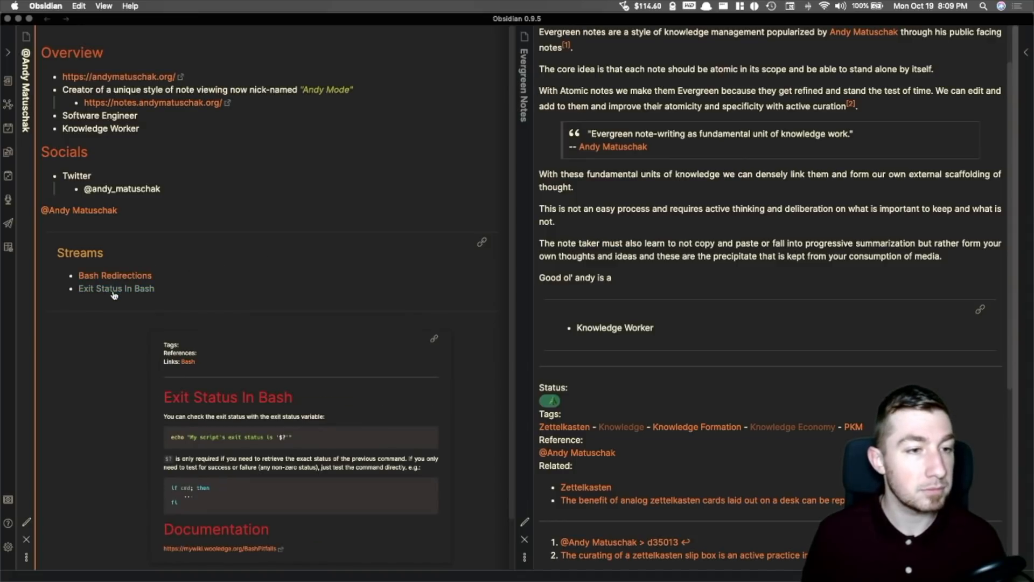
{"action": "key", "text": "super+e"}
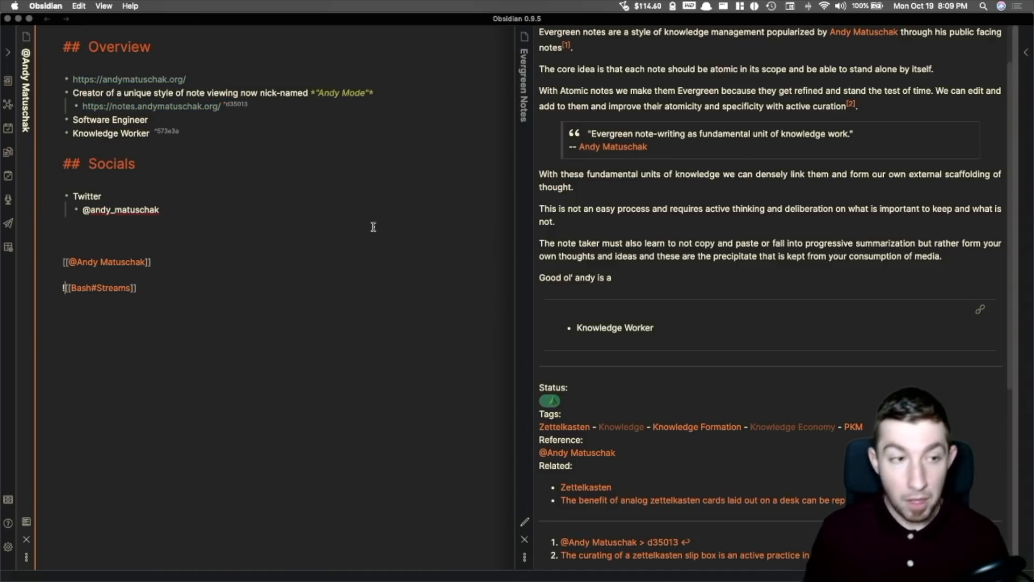
- Turn the Bash#Streams embed back into a plain link and begin an empty link below it
{"action": "left_click", "coordinate": [66, 288]}
{"action": "key", "text": "BackSpace"}
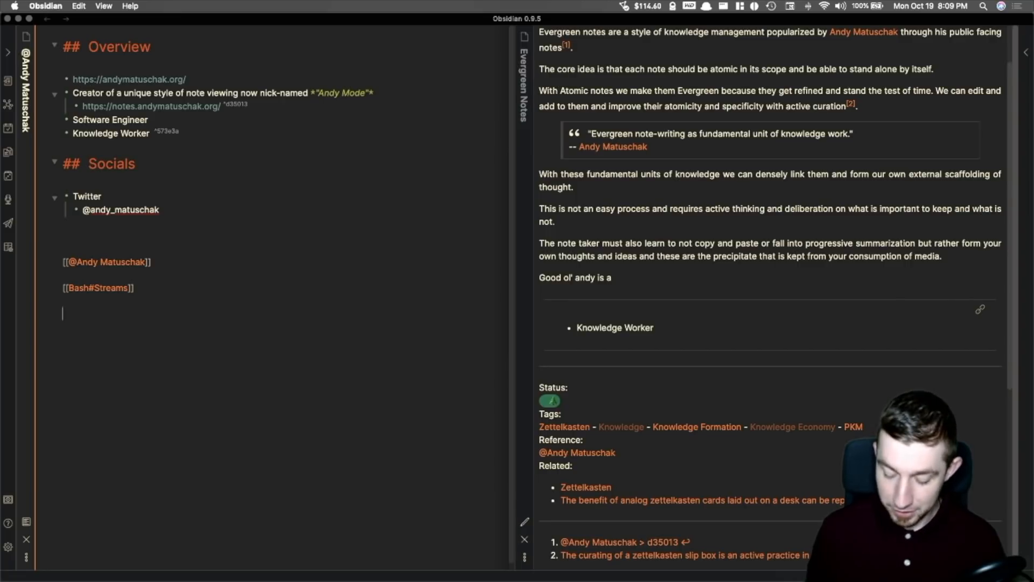
{"action": "type", "text": "[["}
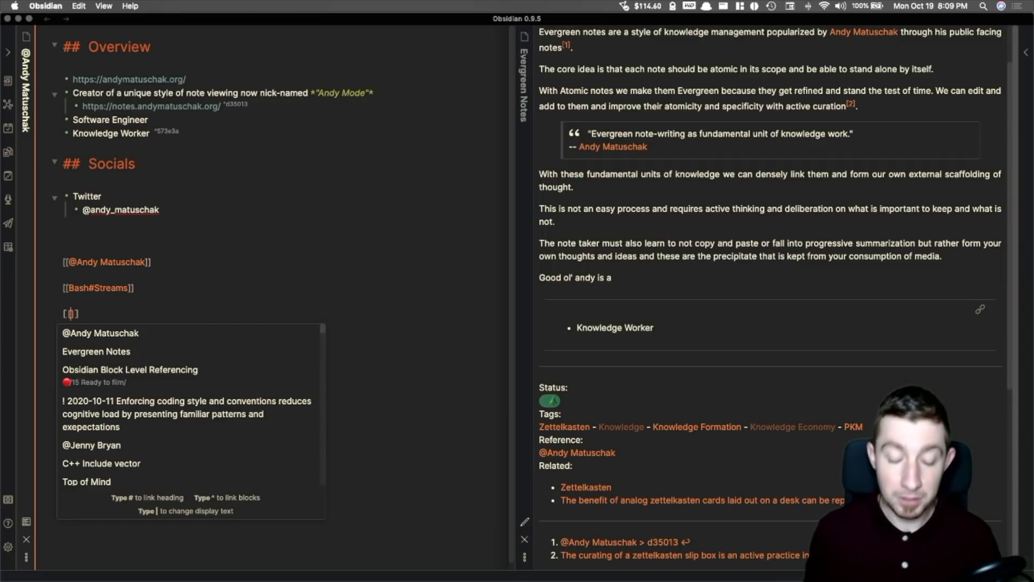
- List the blocks of all notes with "^^" in the empty link, and browse through the suggestions
{"action": "type", "text": "^^"}
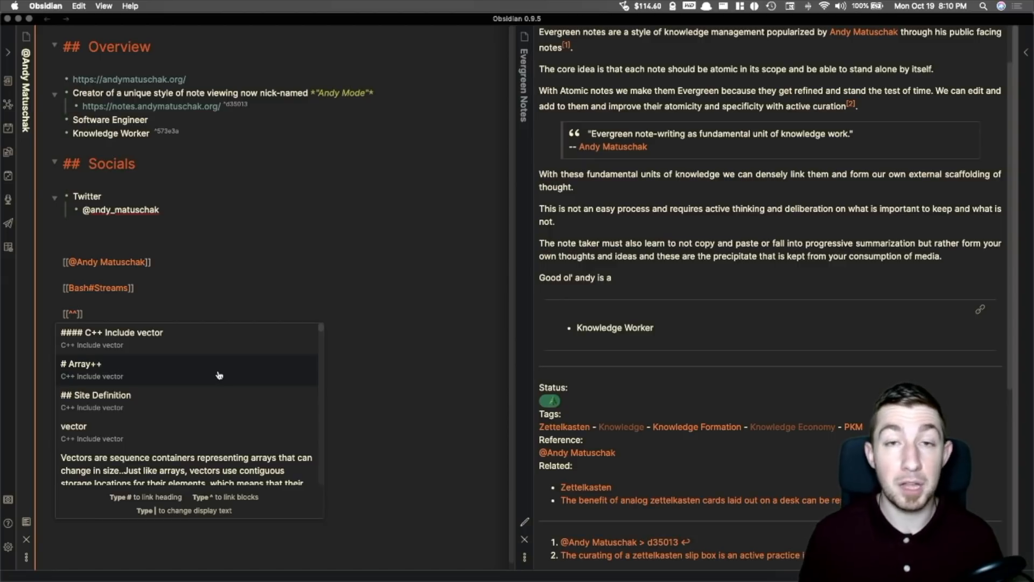
{"action": "scroll", "coordinate": [110, 380], "scroll_direction": "down", "scroll_amount": 5}
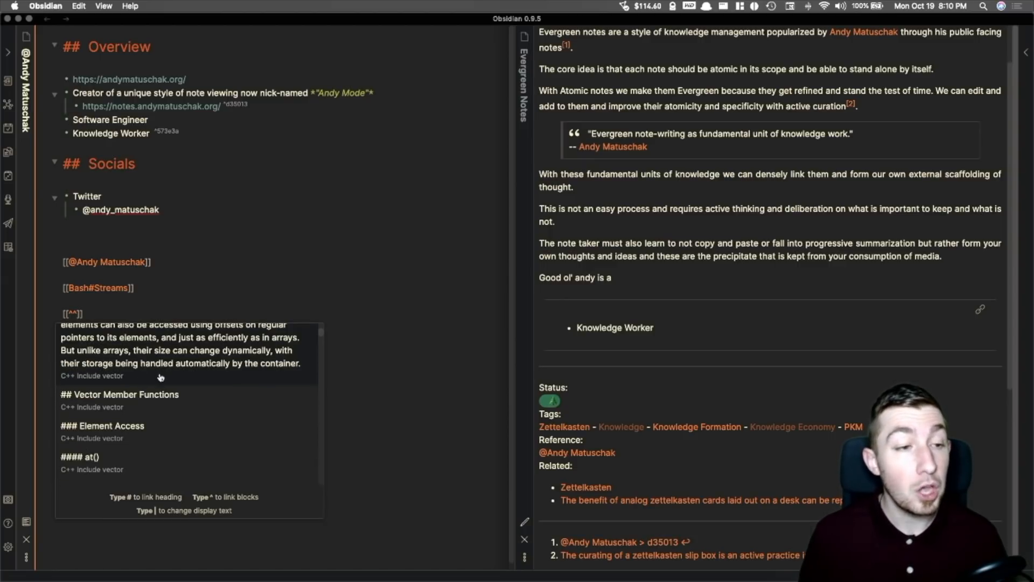
{"action": "scroll", "coordinate": [90, 399], "scroll_direction": "down", "scroll_amount": 6}
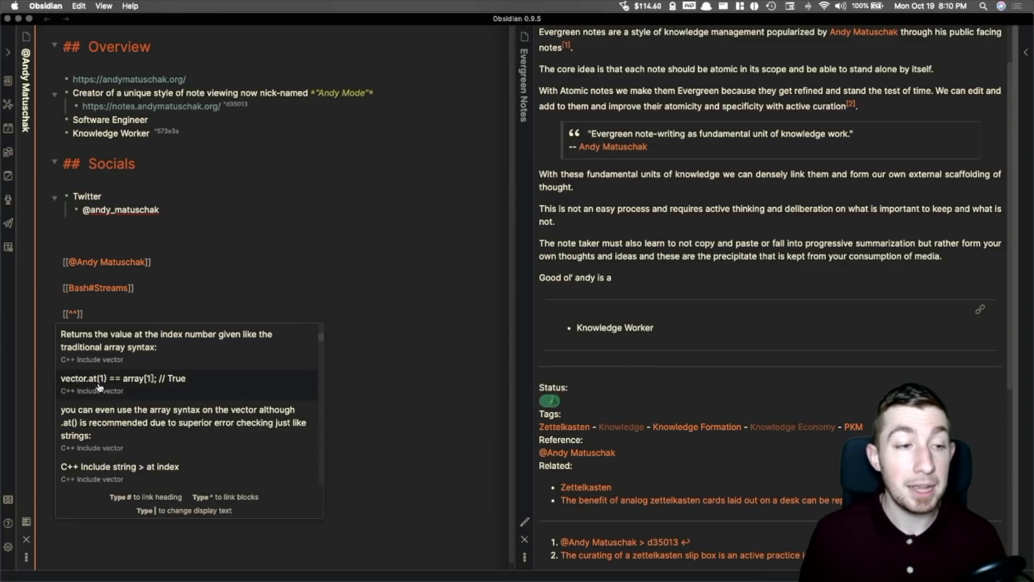
{"action": "scroll", "coordinate": [90, 377], "scroll_direction": "down", "scroll_amount": 3}
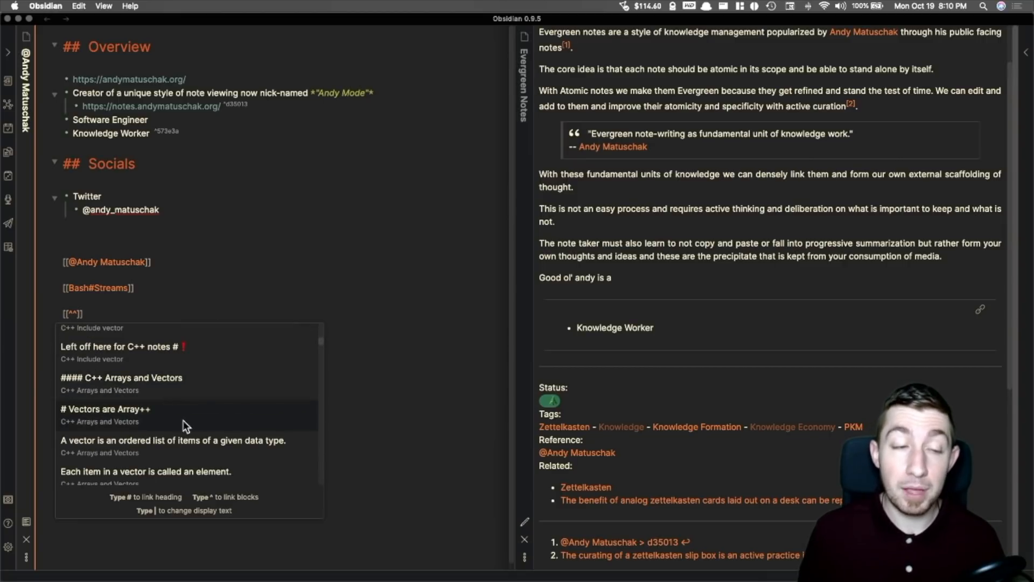
{"action": "scroll", "coordinate": [113, 426], "scroll_direction": "down", "scroll_amount": 15}
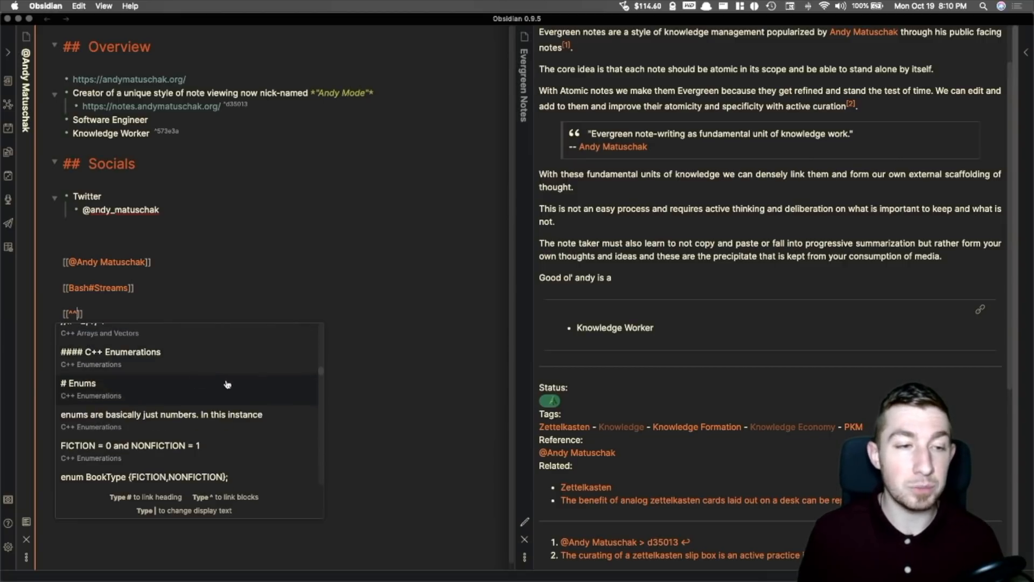
{"action": "scroll", "coordinate": [194, 380], "scroll_direction": "down", "scroll_amount": 15}
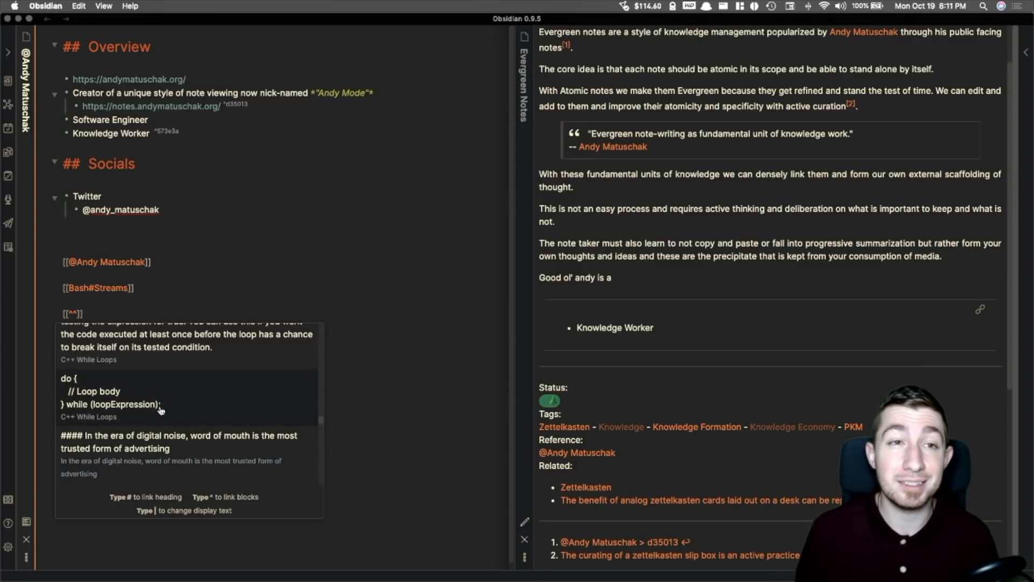
{"action": "scroll", "coordinate": [227, 420], "scroll_direction": "up", "scroll_amount": 5}
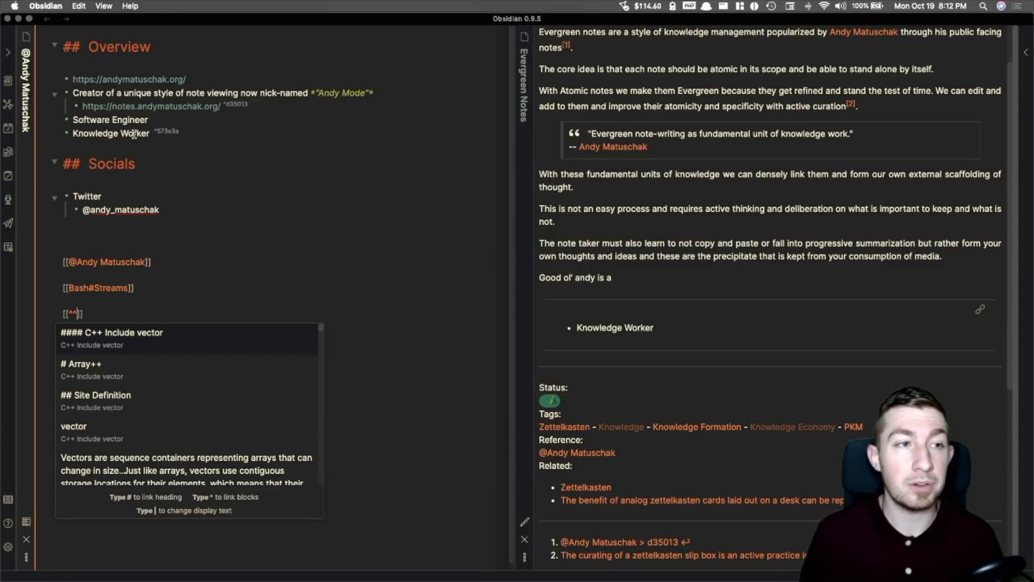
{"action": "left_click", "coordinate": [81, 314]}
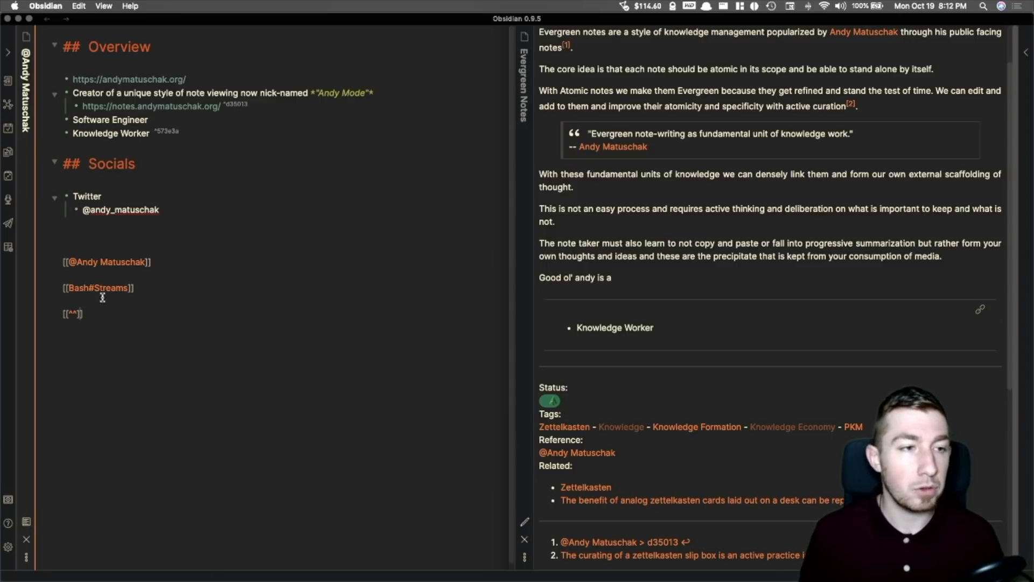
{"action": "left_click", "coordinate": [77, 314]}
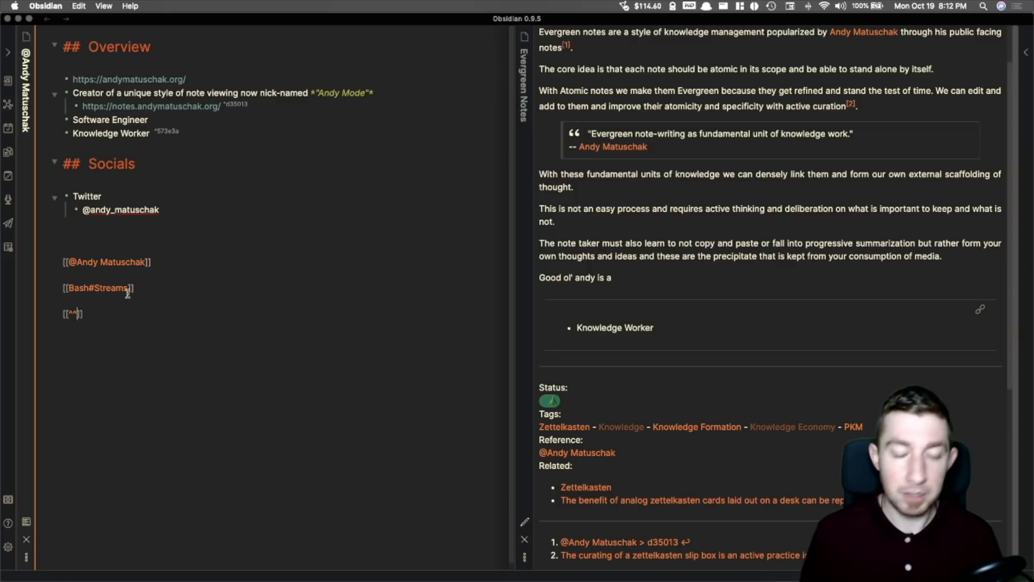
{"action": "key", "text": "BackSpace"}
{"action": "type", "text": "^"}
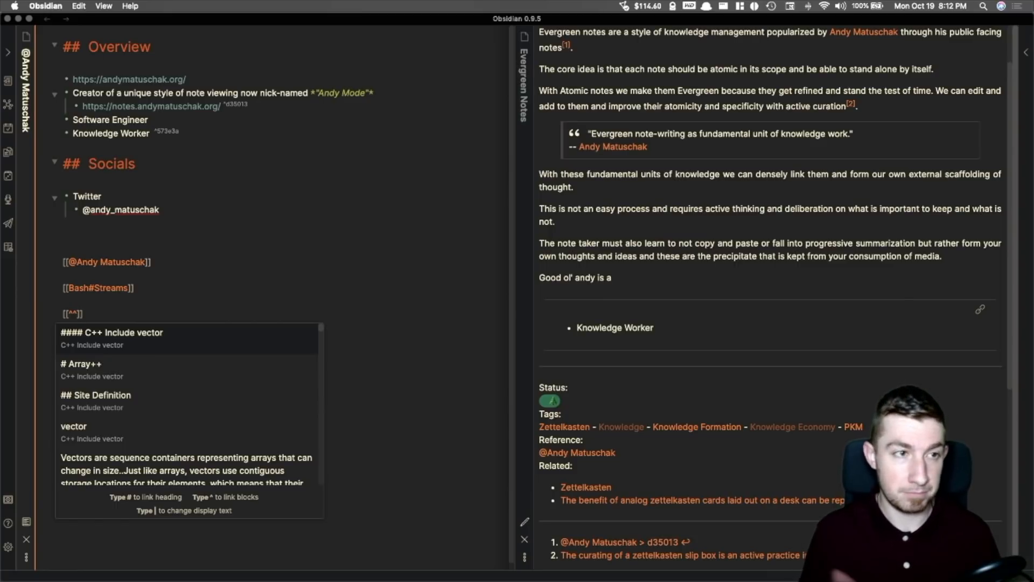
{"action": "type", "text": "Knowledge worker"}
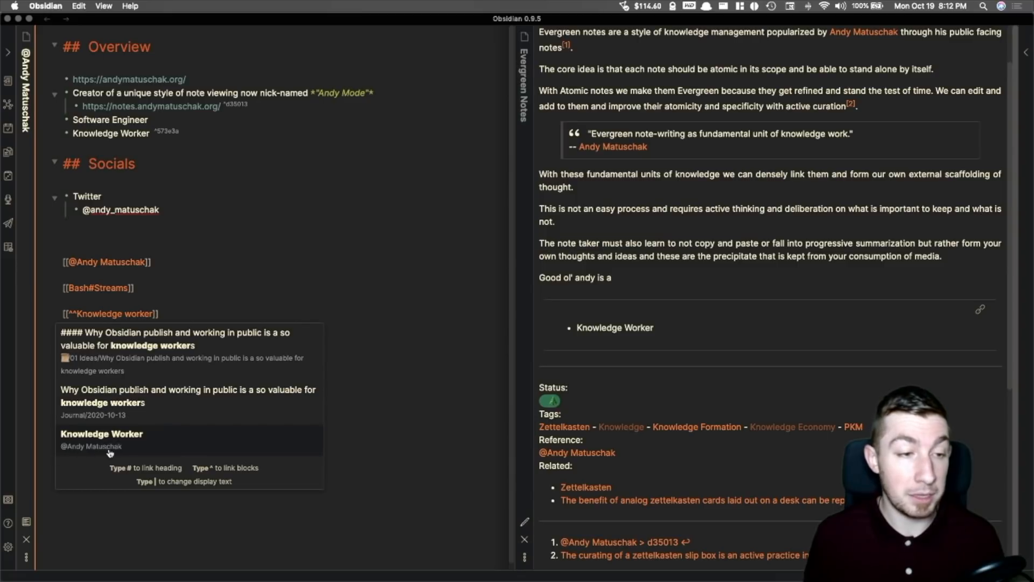
{"action": "left_click", "coordinate": [142, 439]}
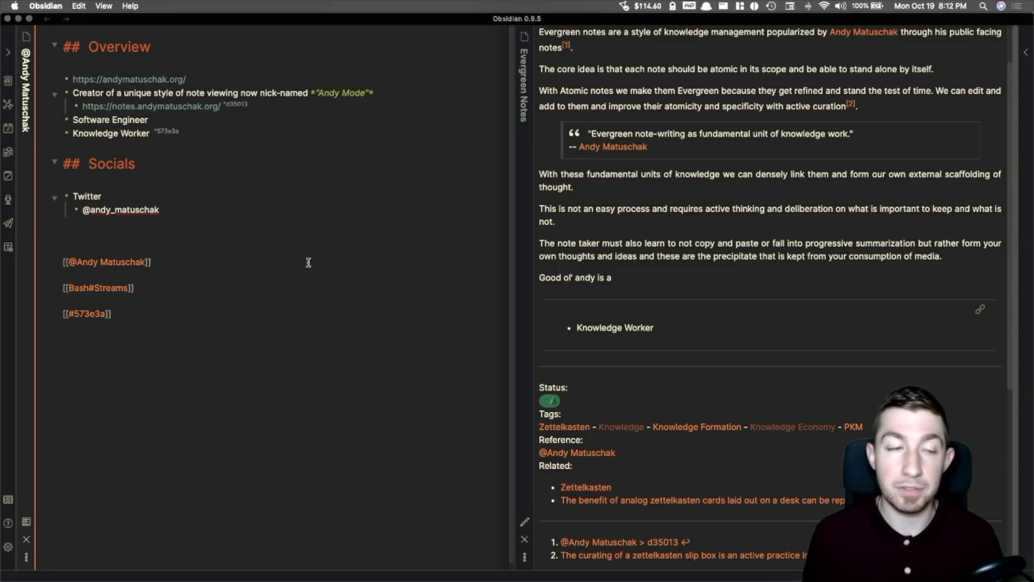
- Check the new links in the rendered note, preview the 573e3a block reference, and return to editing
{"action": "key", "text": "super+e"}
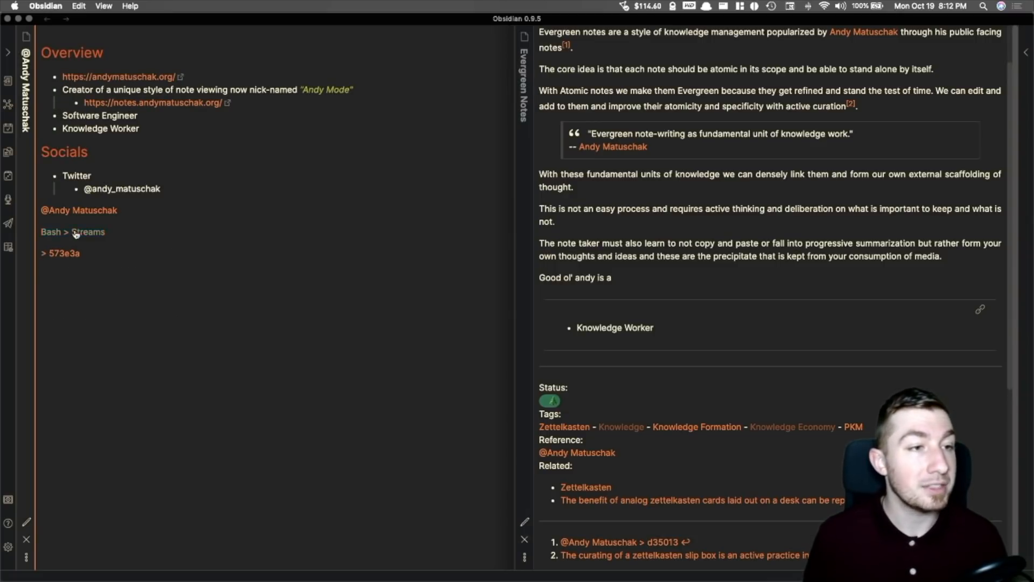
{"action": "mouse_move", "coordinate": [66, 238]}
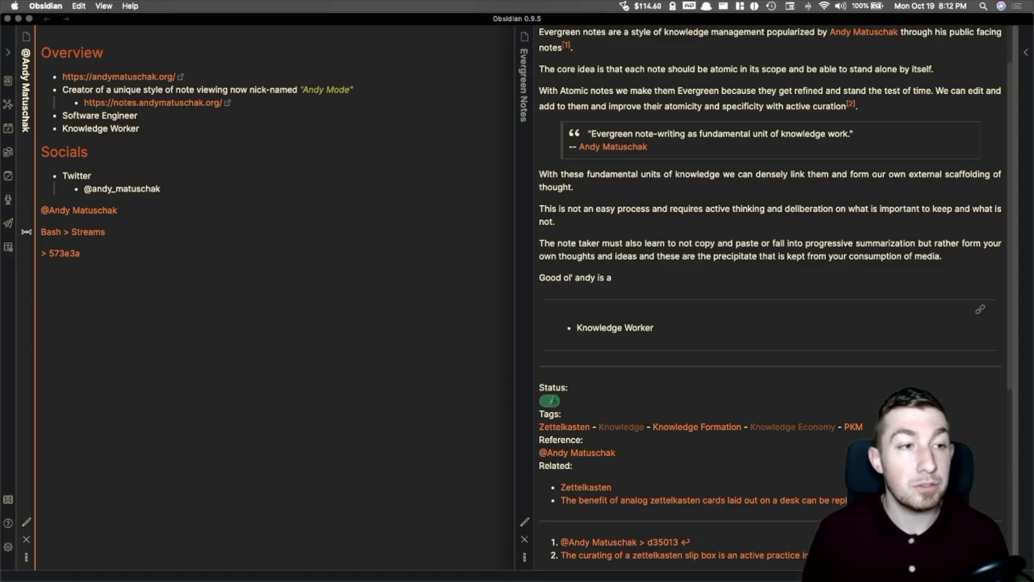
{"action": "mouse_move", "coordinate": [2, 232]}
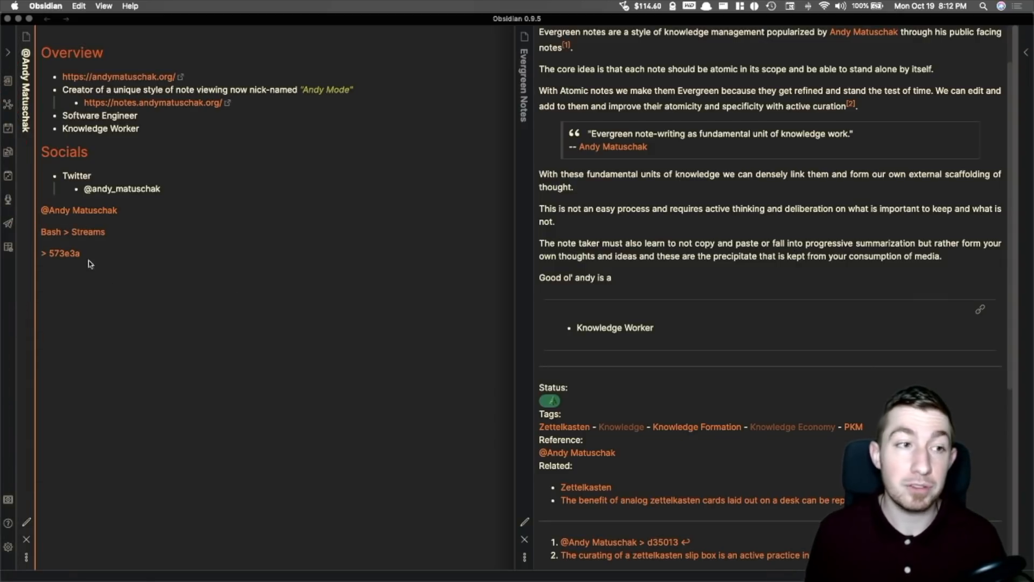
{"action": "mouse_move", "coordinate": [62, 257]}
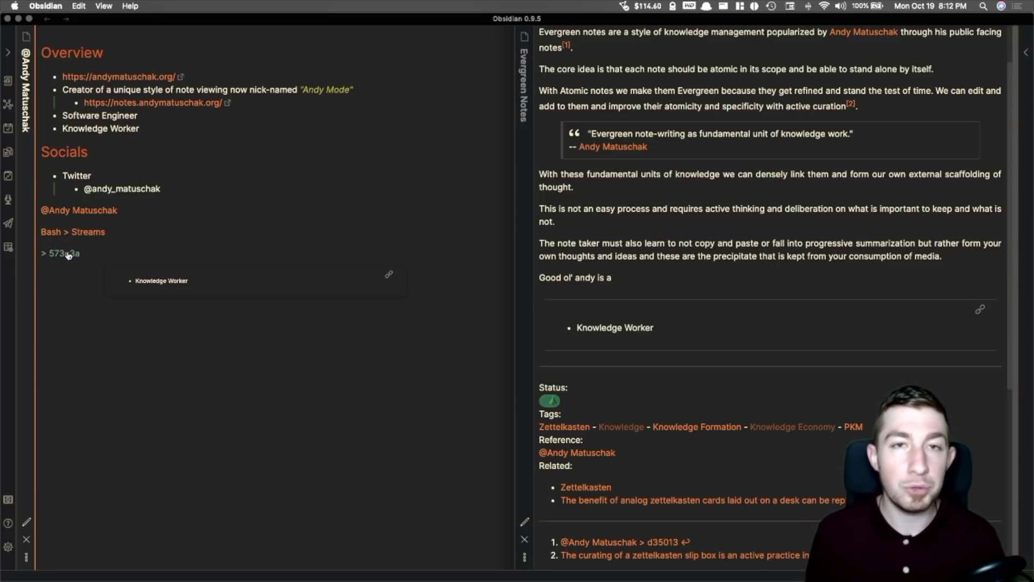
{"action": "key", "text": "super+e"}
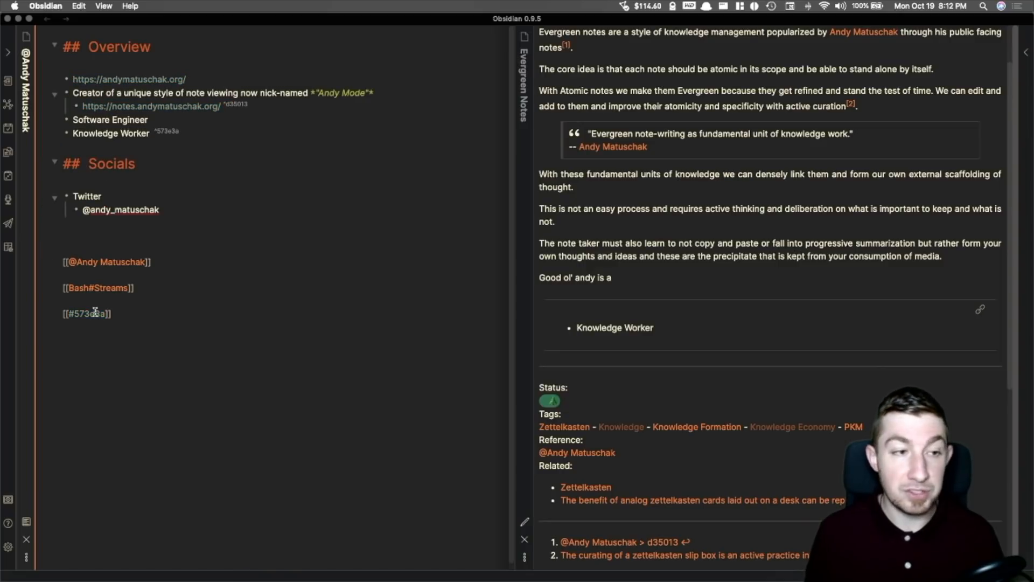
- Turn the #573e3a block link into an embed with "!" and check it in the rendered note
{"action": "left_click", "coordinate": [63, 314]}
{"action": "type", "text": "!"}
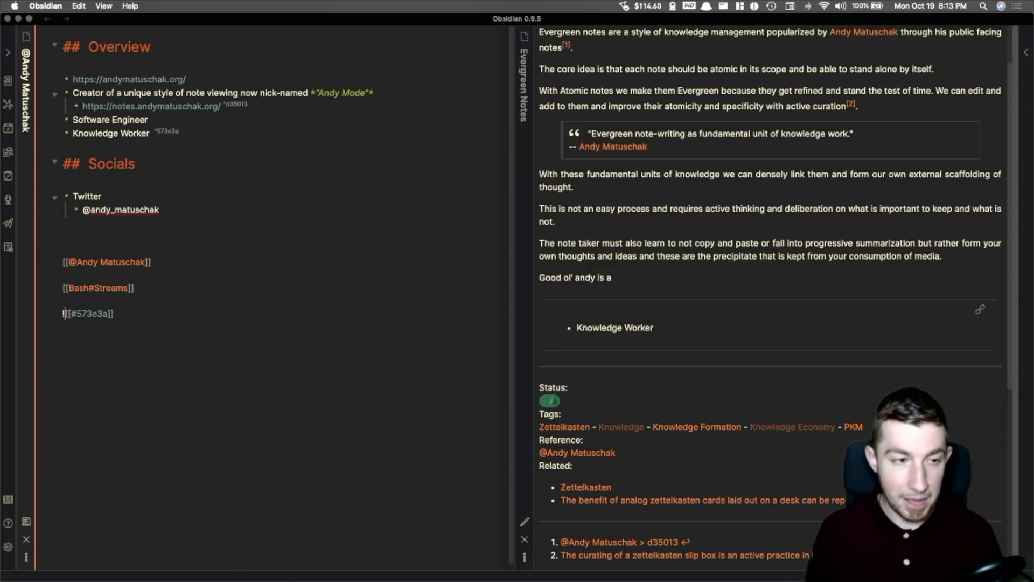
{"action": "key", "text": "super+e"}
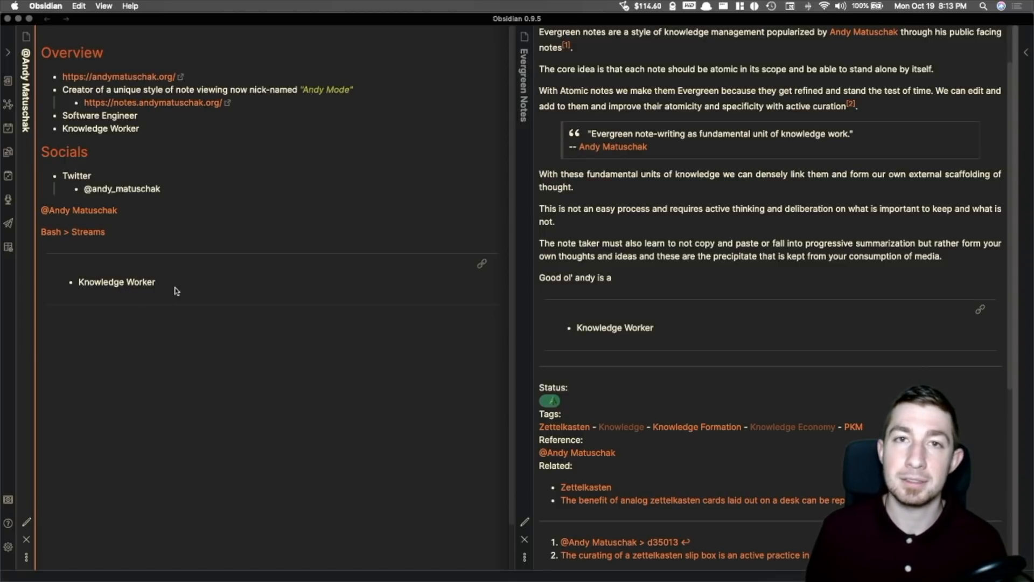
- Remove the "Good ol' andy is a" line and its embedded block from the Evergreen Notes note, and return it to the rendered view
{"action": "key", "text": "super+e"}
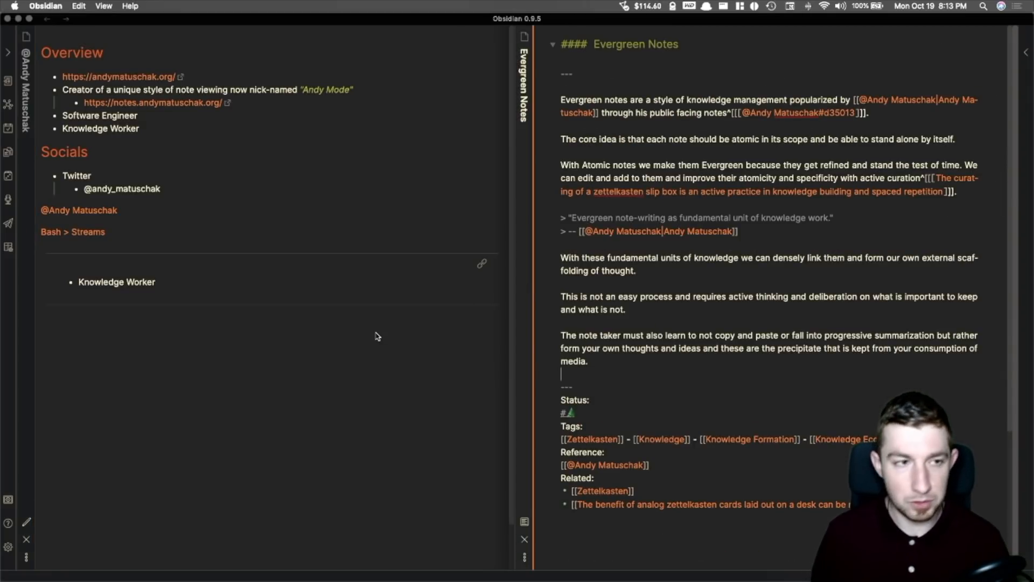
{"action": "key", "text": "super+e"}
{"action": "left_click", "coordinate": [295, 379]}
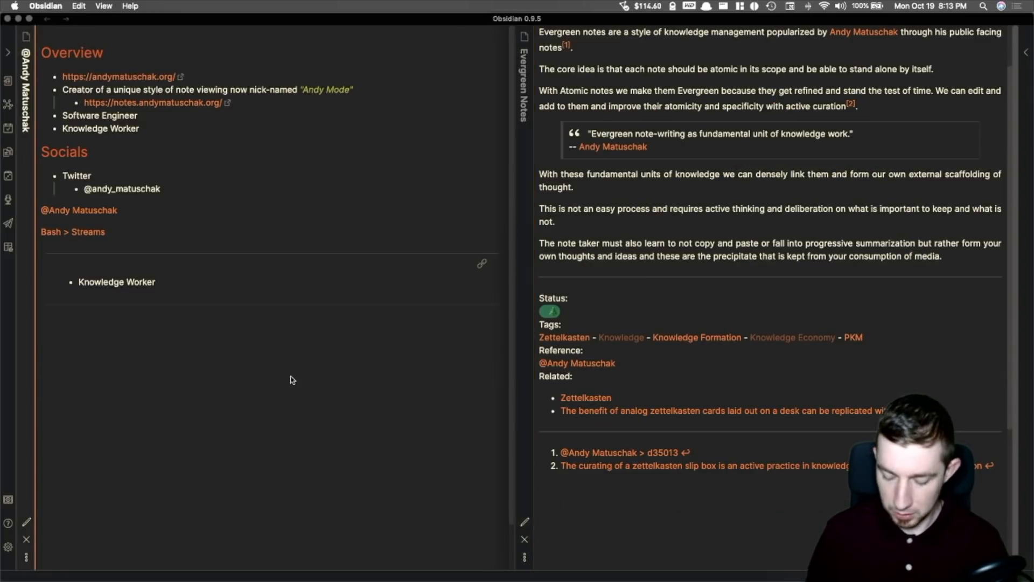
{"action": "key", "text": "super+e"}
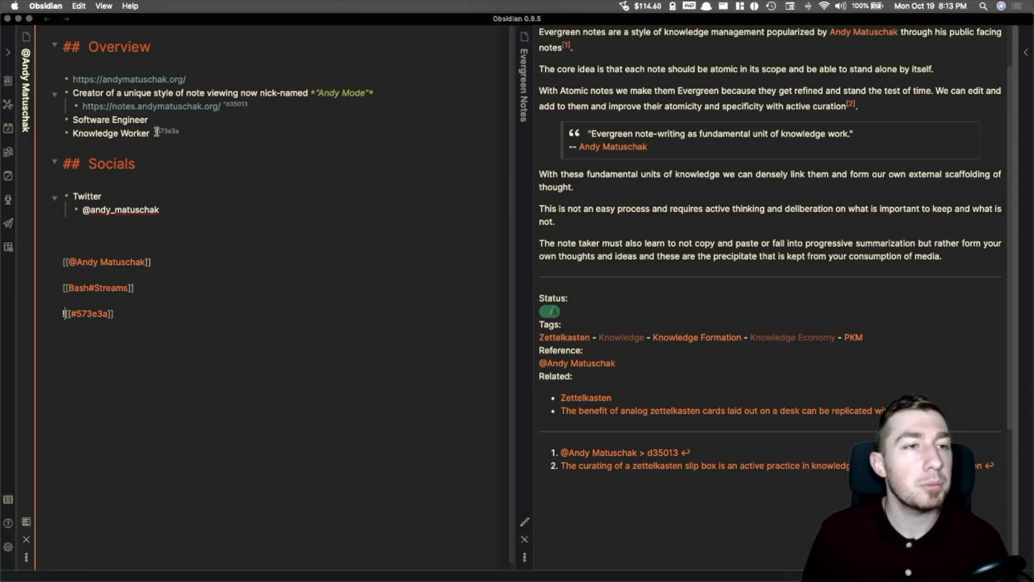
{"action": "left_click_drag", "start_coordinate": [155, 131], "coordinate": [184, 127]}
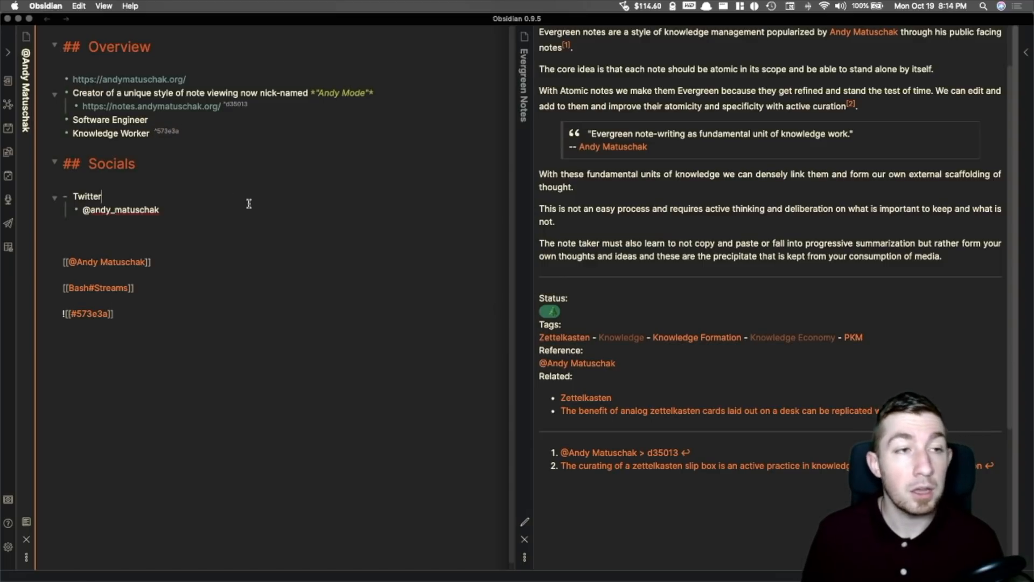
{"action": "key", "text": "super+e"}
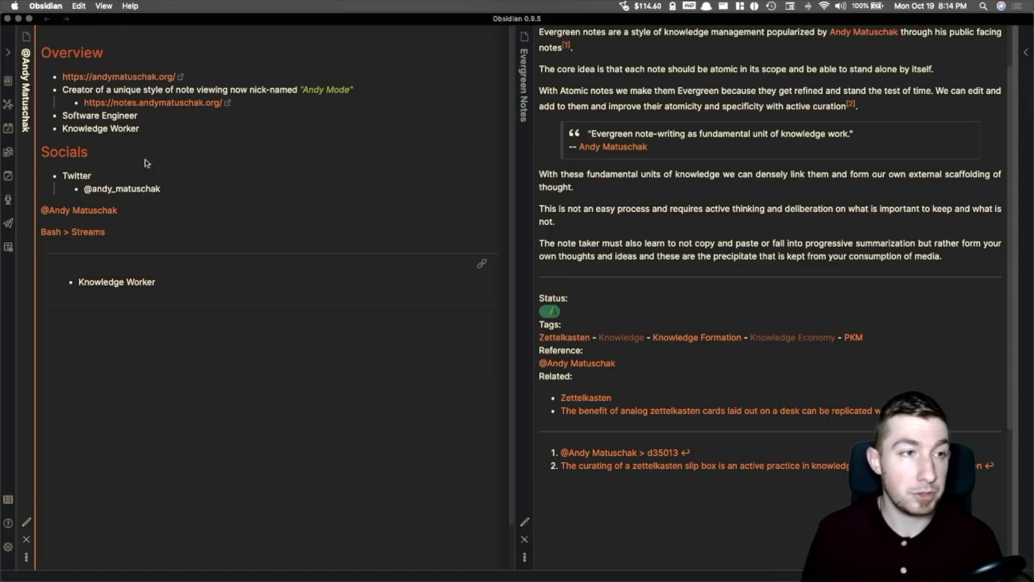
{"action": "key", "text": "super+e"}
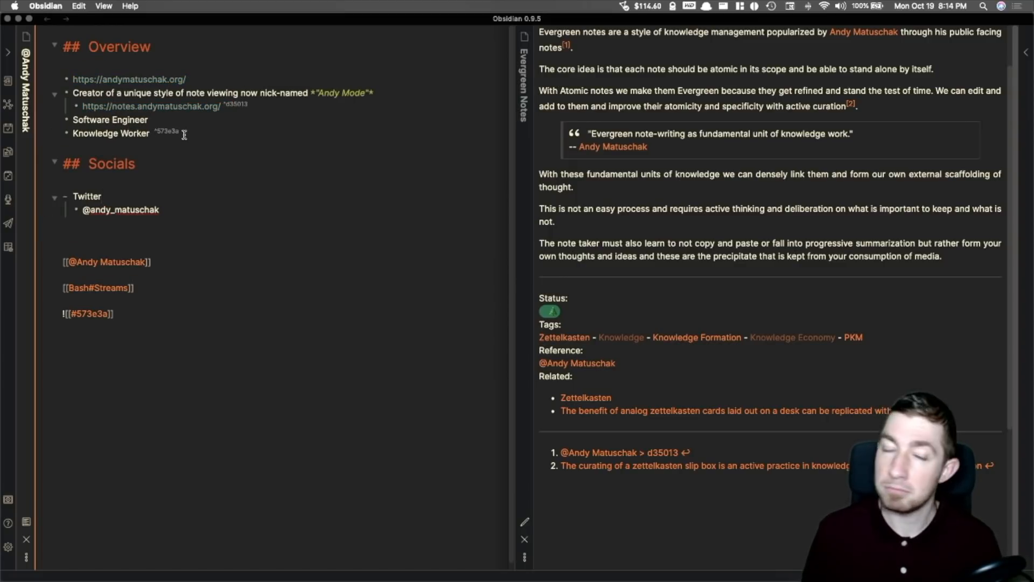
- Move the ^573e3a block ID from the Knowledge Worker line to the end of the Software Engineer line
{"action": "double_click", "coordinate": [187, 135]}
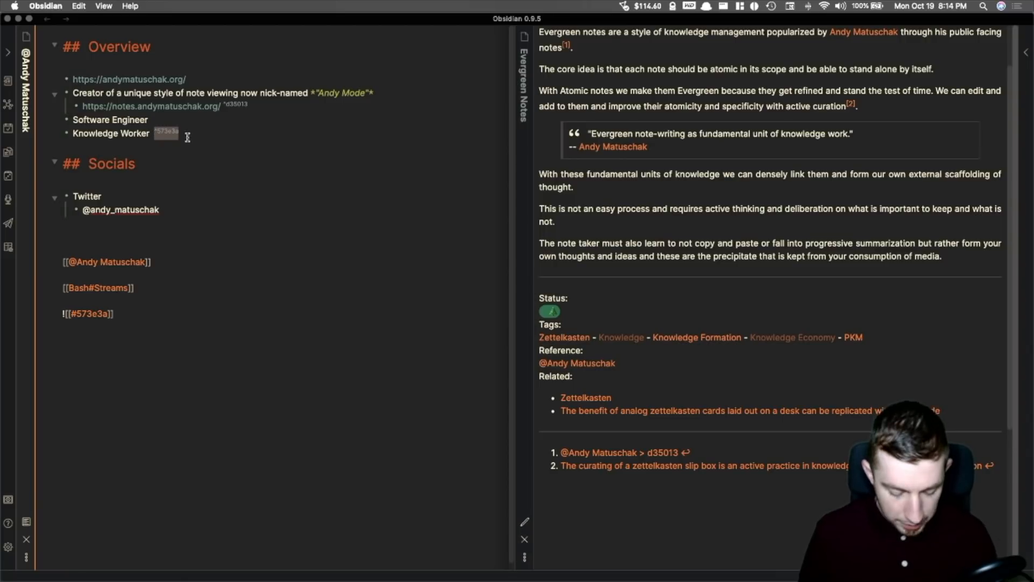
{"action": "key", "text": "super+x"}
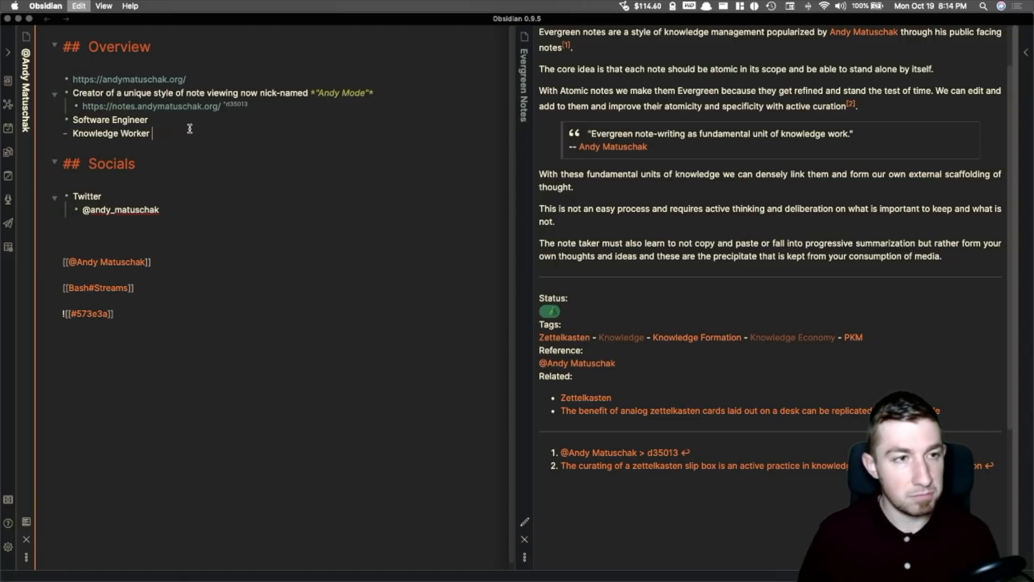
{"action": "left_click", "coordinate": [167, 121]}
{"action": "key", "text": "super+v"}
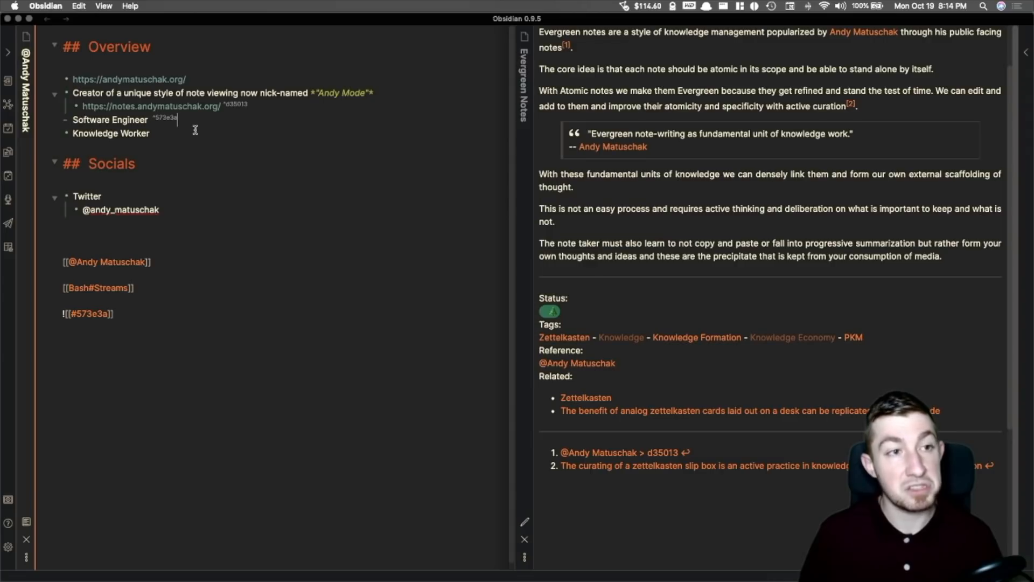
{"action": "left_click", "coordinate": [196, 146]}
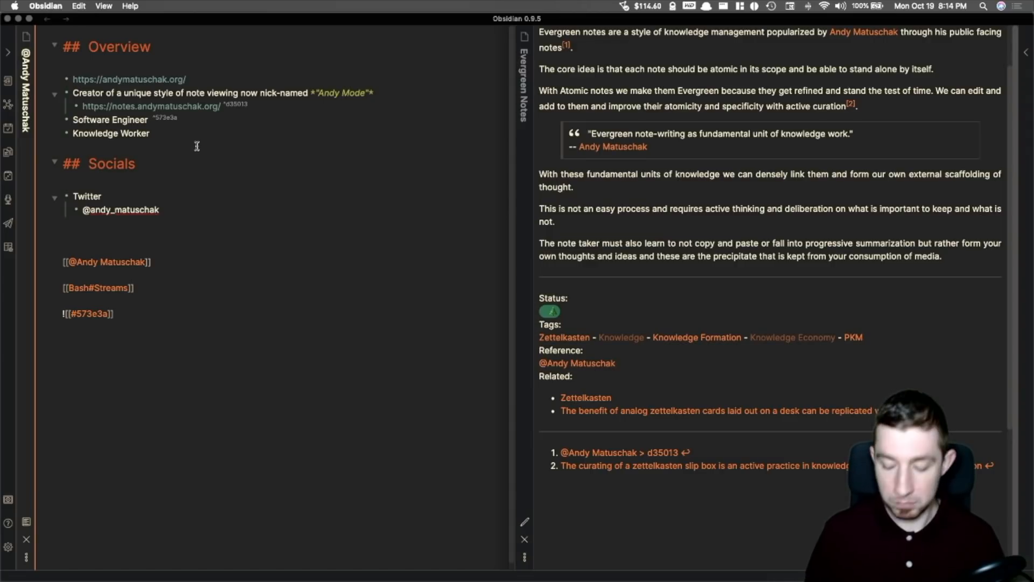
- Check the block embed in the rendered note, and compare its ID with the one after Software Engineer in the editing view
{"action": "key", "text": "super+e"}
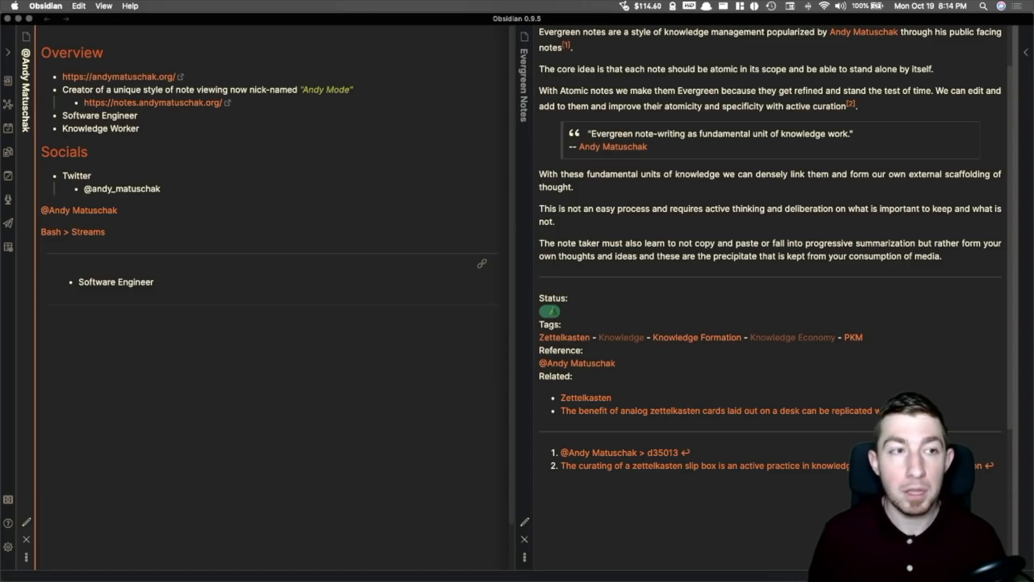
{"action": "key", "text": "super+e"}
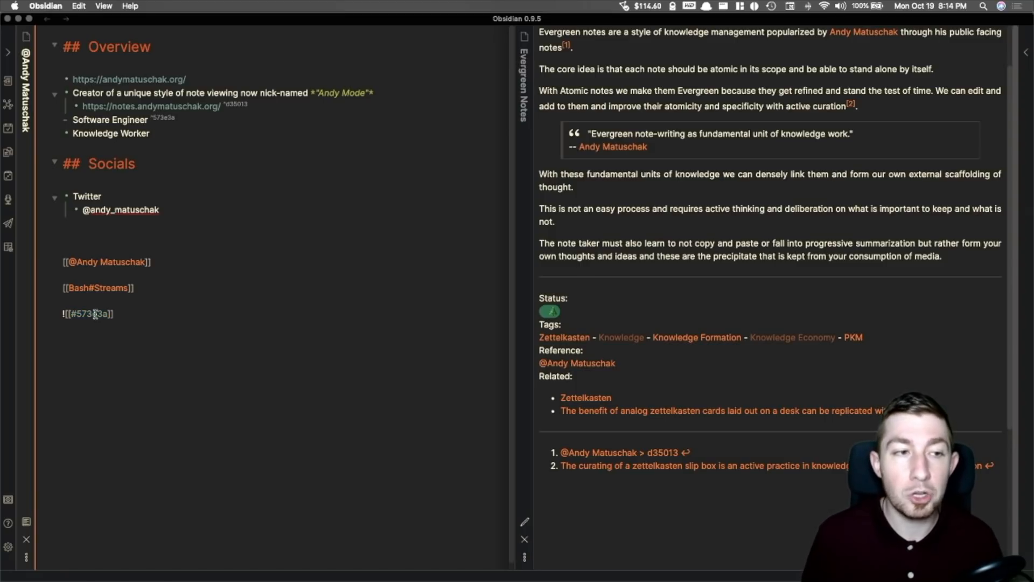
{"action": "left_click_drag", "start_coordinate": [82, 315], "coordinate": [93, 314]}
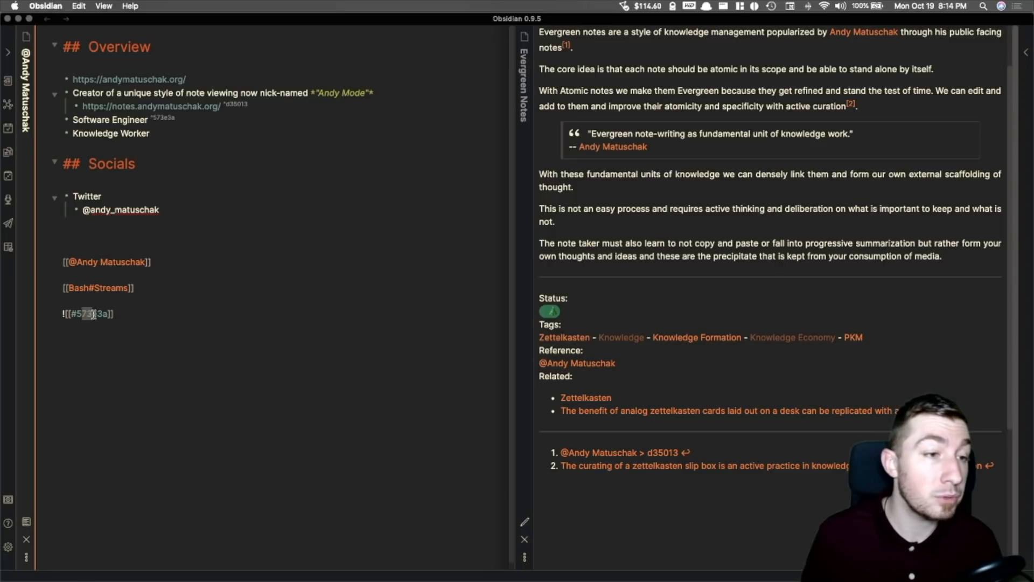
{"action": "double_click", "coordinate": [164, 118]}
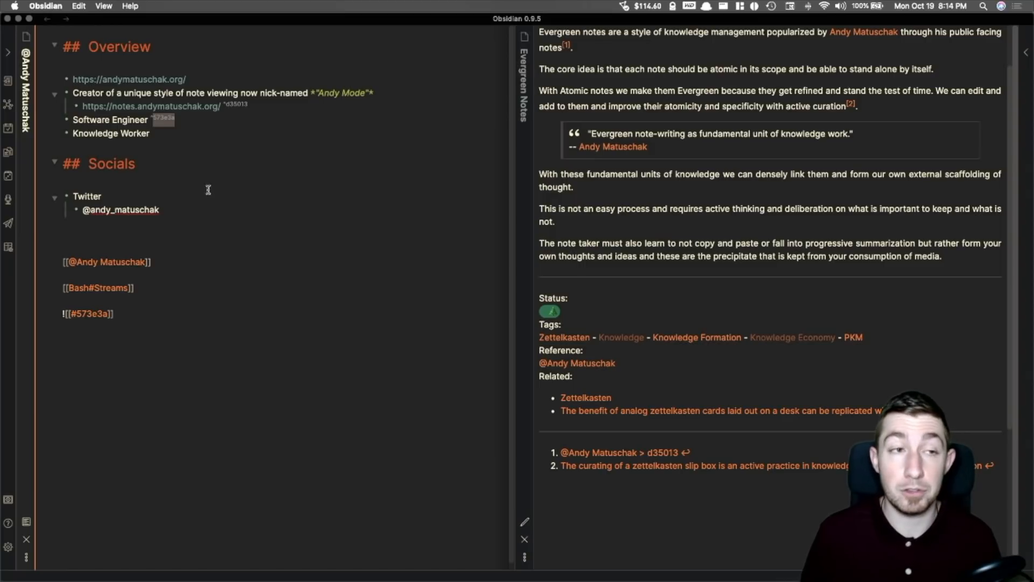
- Add the custom block ID ^test to the end of the Knowledge Worker line
{"action": "left_click", "coordinate": [173, 123]}
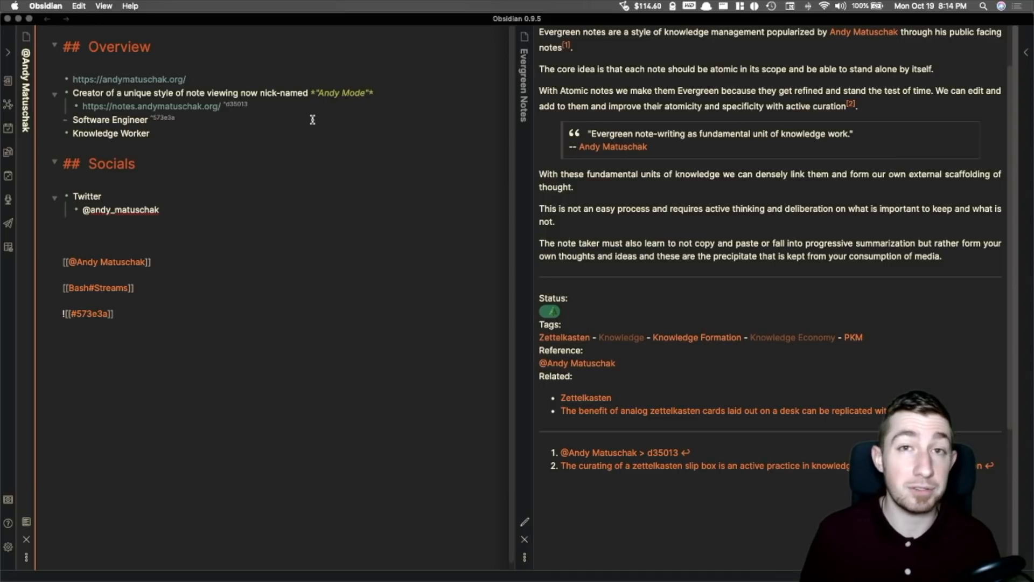
{"action": "left_click", "coordinate": [161, 140]}
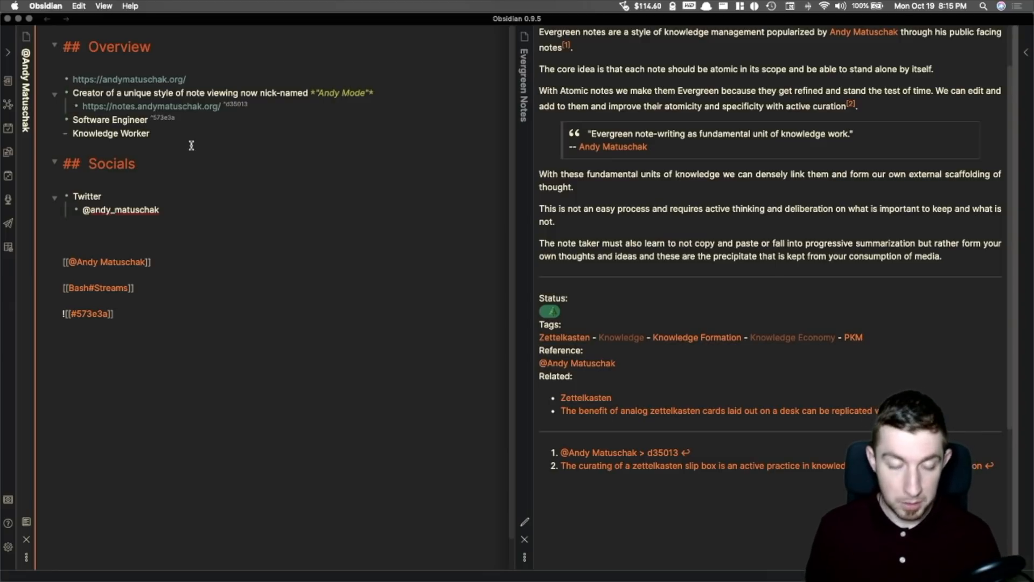
{"action": "type", "text": "^test"}
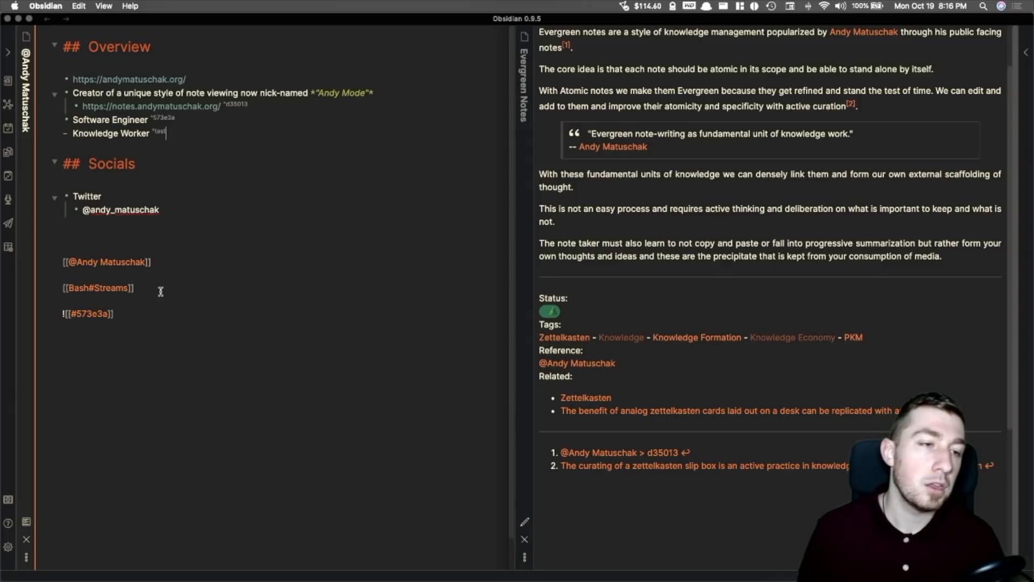
- Add the embed ![[#test]] below the 573e3a embed, check it in the rendered view, and highlight its ID in the editing view
{"action": "left_click", "coordinate": [190, 357]}
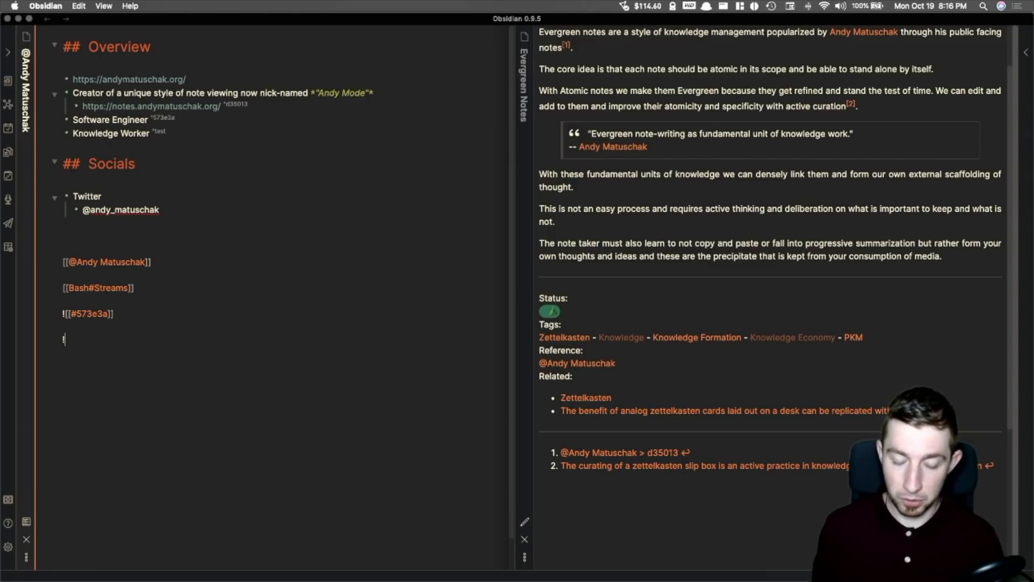
{"action": "type", "text": "[[#test"}
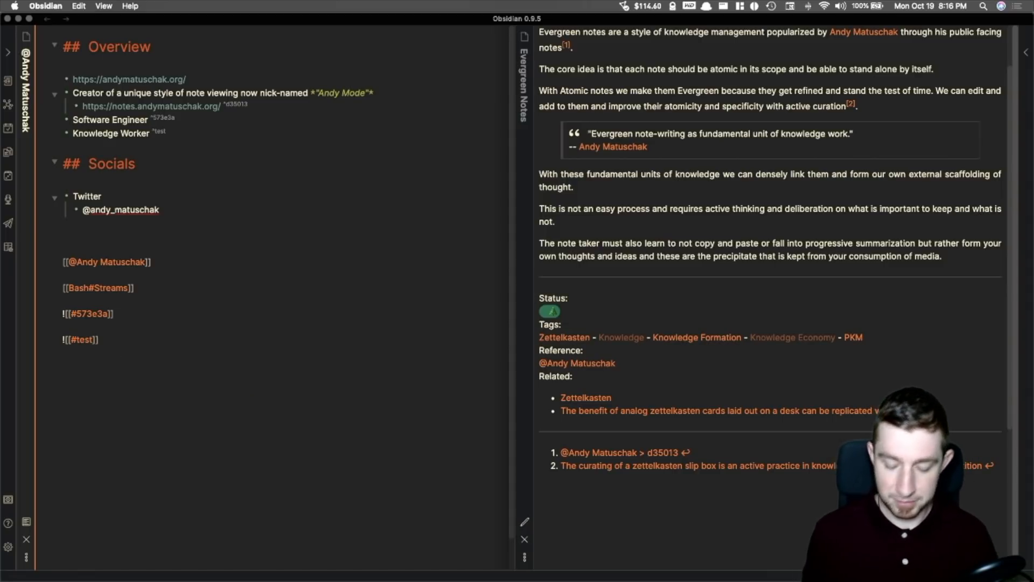
{"action": "key", "text": "super+e"}
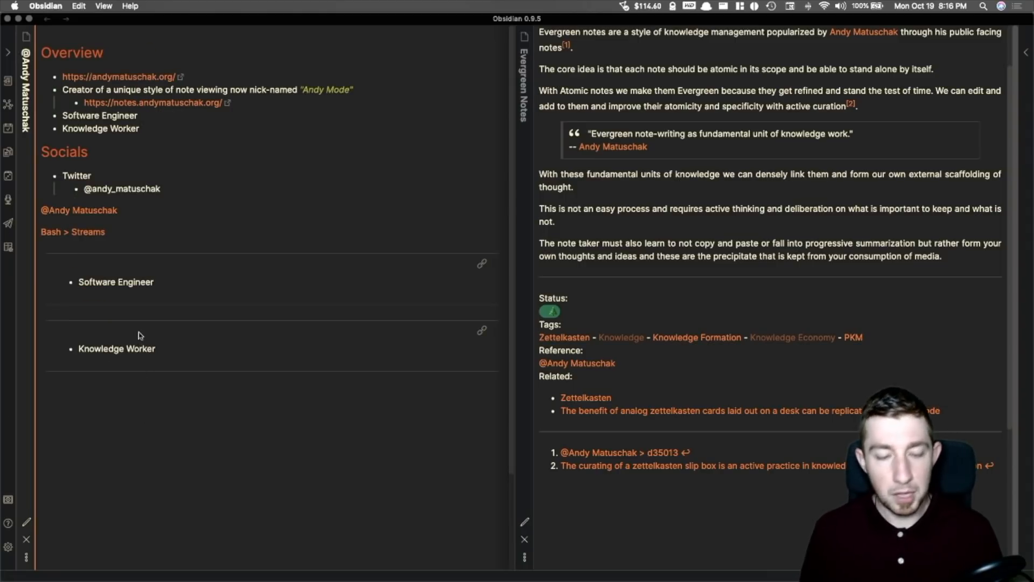
{"action": "key", "text": "super+e"}
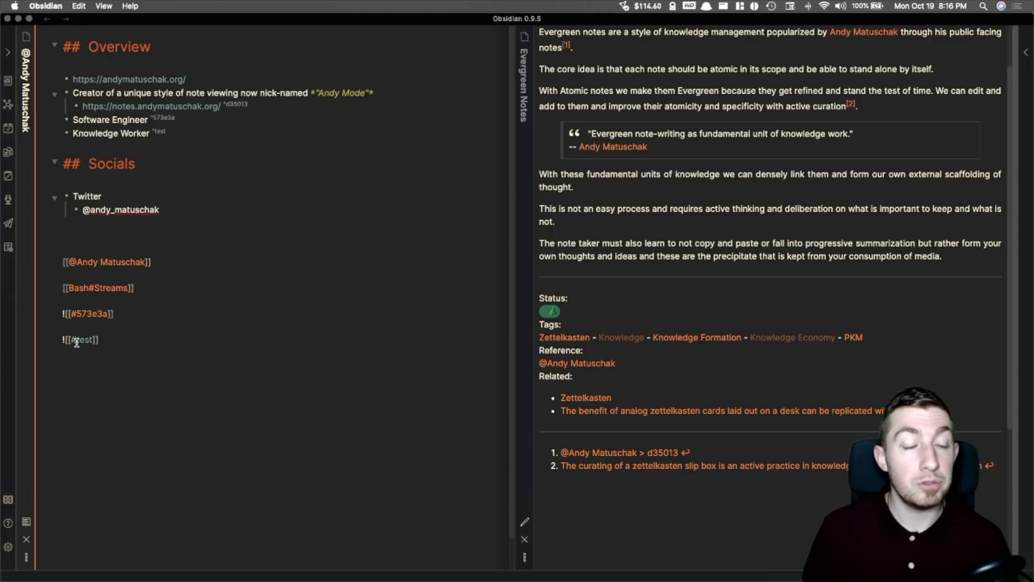
{"action": "left_click_drag", "start_coordinate": [77, 340], "coordinate": [92, 341]}
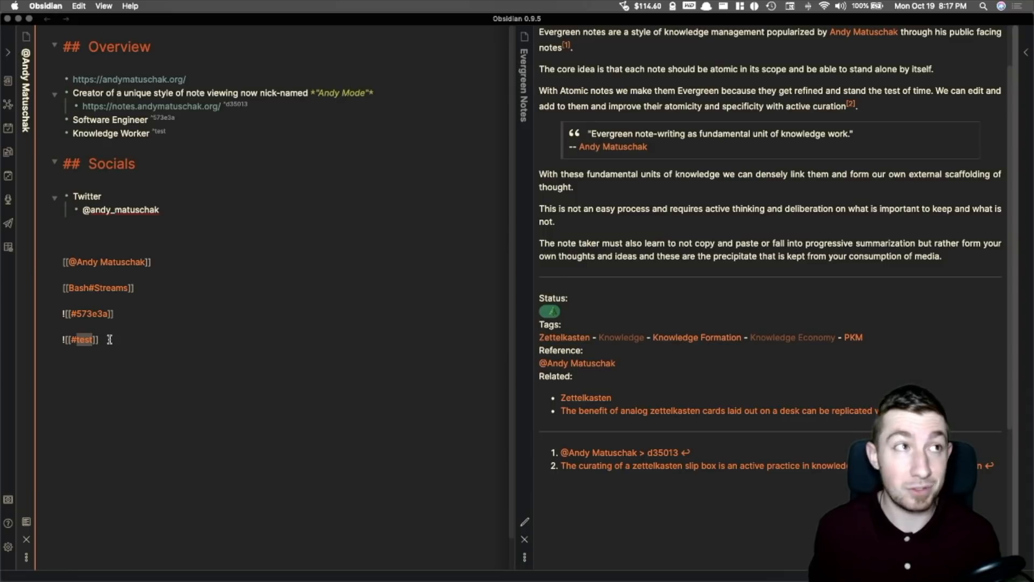
{"action": "left_click", "coordinate": [643, 306]}
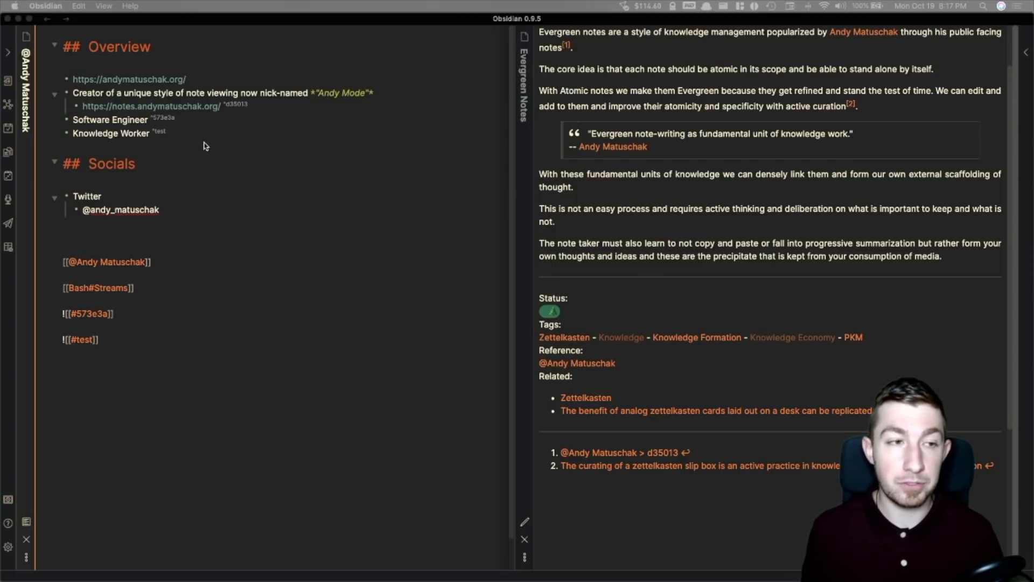
{"action": "left_click", "coordinate": [192, 131]}
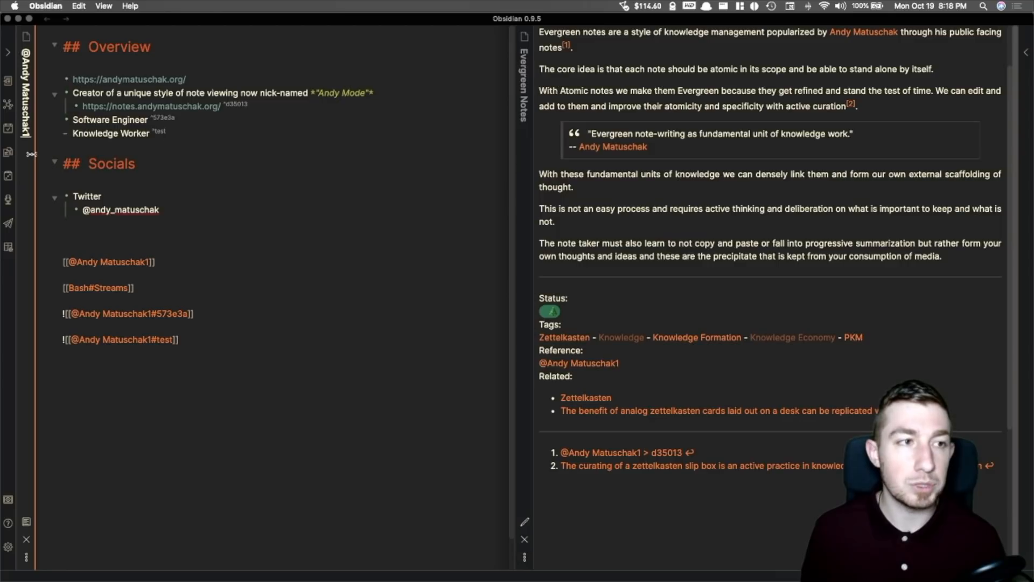
{"action": "key", "text": "BackSpace"}
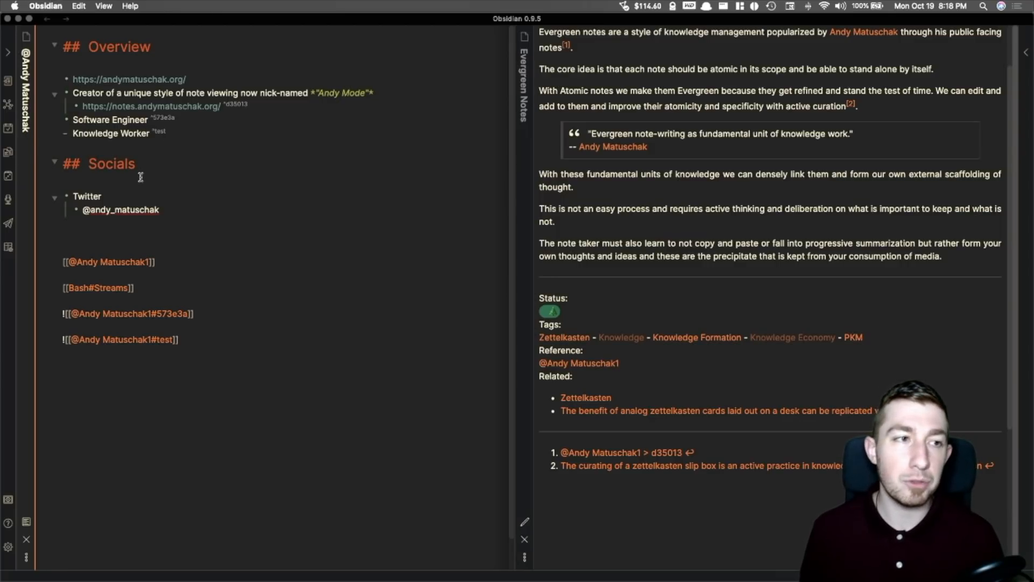
{"action": "key", "text": "Return"}
{"action": "left_click", "coordinate": [232, 182]}
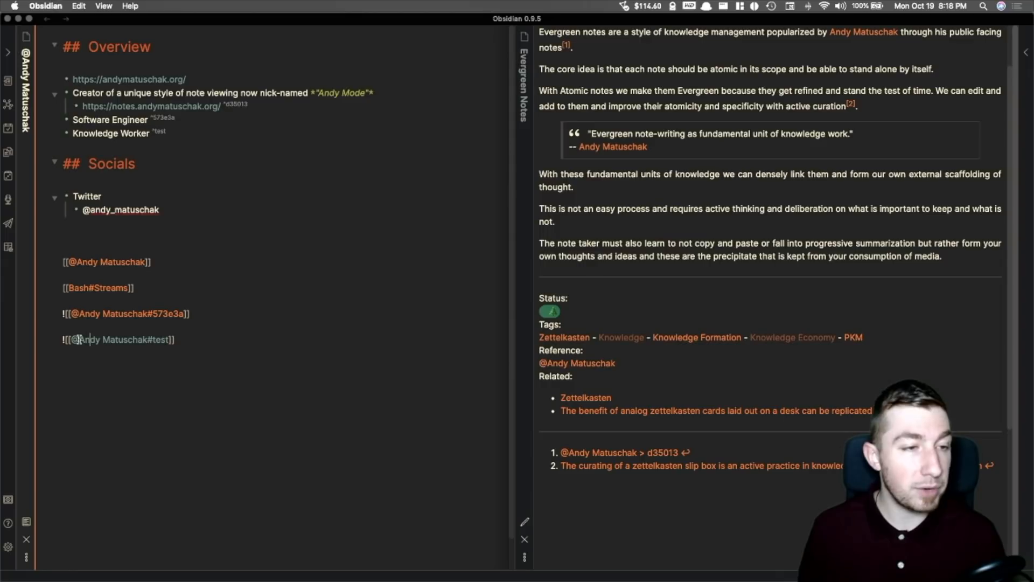
- Shorten the last embed to ![[#test]] by removing the note name, and check it in the rendered view
{"action": "left_click_drag", "start_coordinate": [79, 339], "coordinate": [152, 340]}
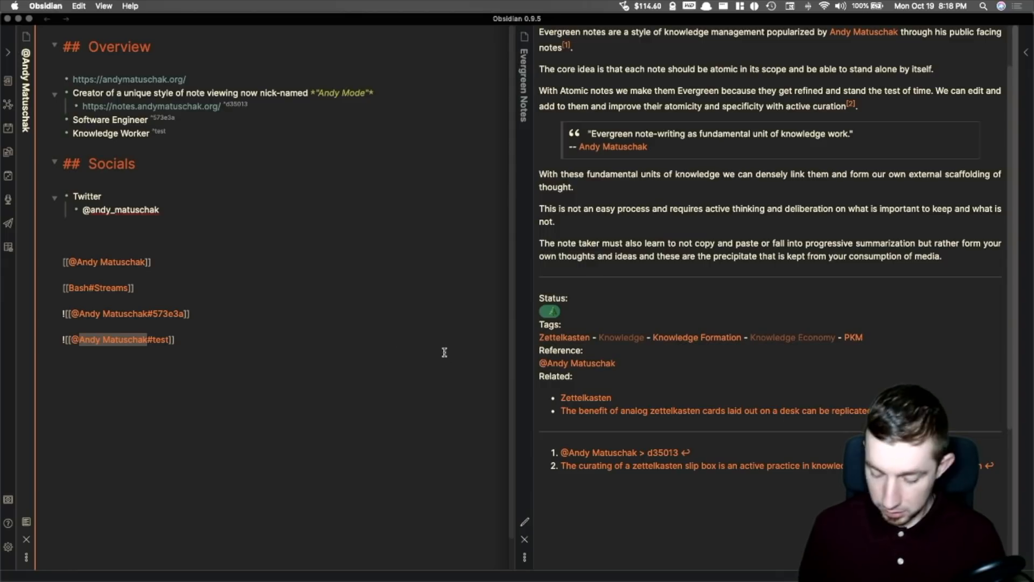
{"action": "key", "text": "BackSpace"}
{"action": "key", "text": "BackSpace"}
{"action": "left_click", "coordinate": [217, 322]}
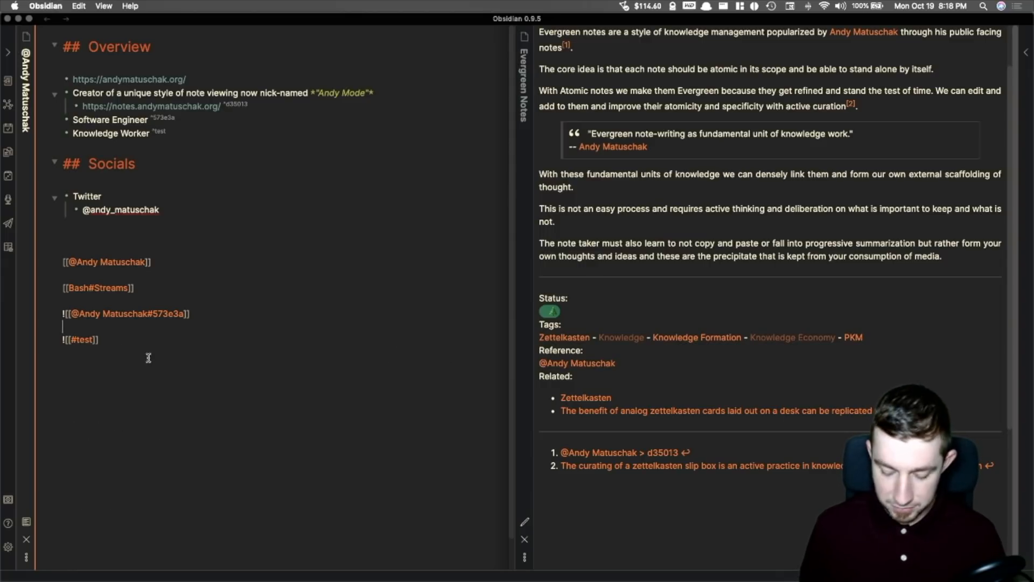
{"action": "key", "text": "super+e"}
{"action": "key", "text": "super+e"}
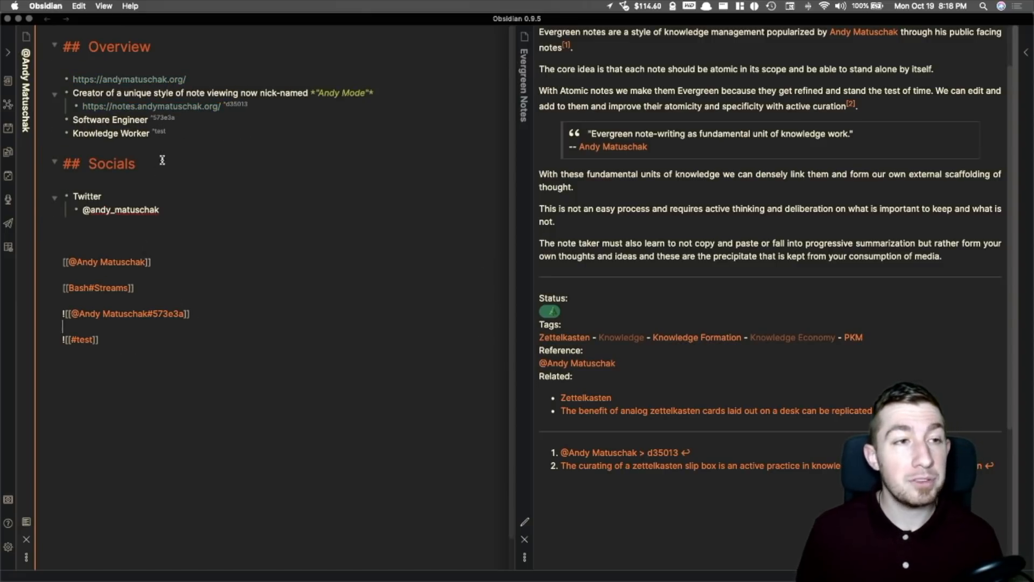
- Change the Knowledge Worker block ID to ^testing, and examine the #test embed in the rendered note
{"action": "left_click", "coordinate": [167, 134]}
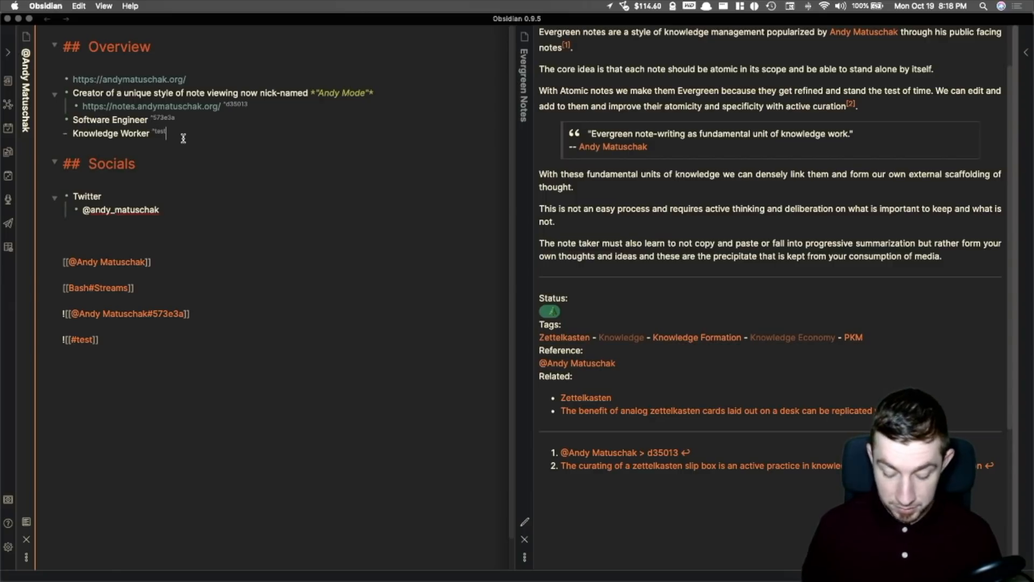
{"action": "type", "text": "ing"}
{"action": "left_click", "coordinate": [427, 281]}
{"action": "key", "text": "super+e"}
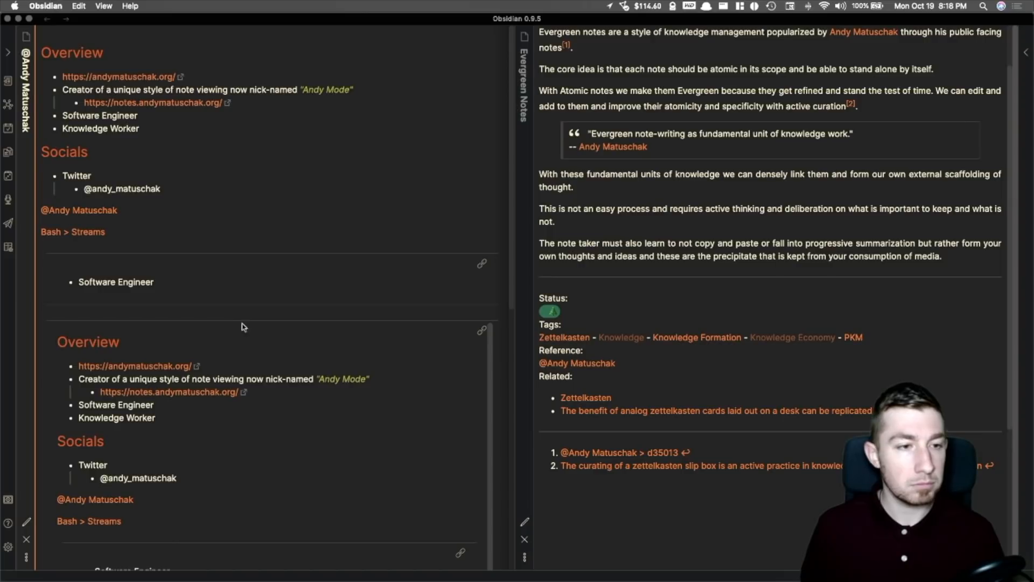
{"action": "scroll", "coordinate": [365, 366], "scroll_direction": "down", "scroll_amount": 2}
{"action": "scroll", "coordinate": [324, 393], "scroll_direction": "down", "scroll_amount": 5}
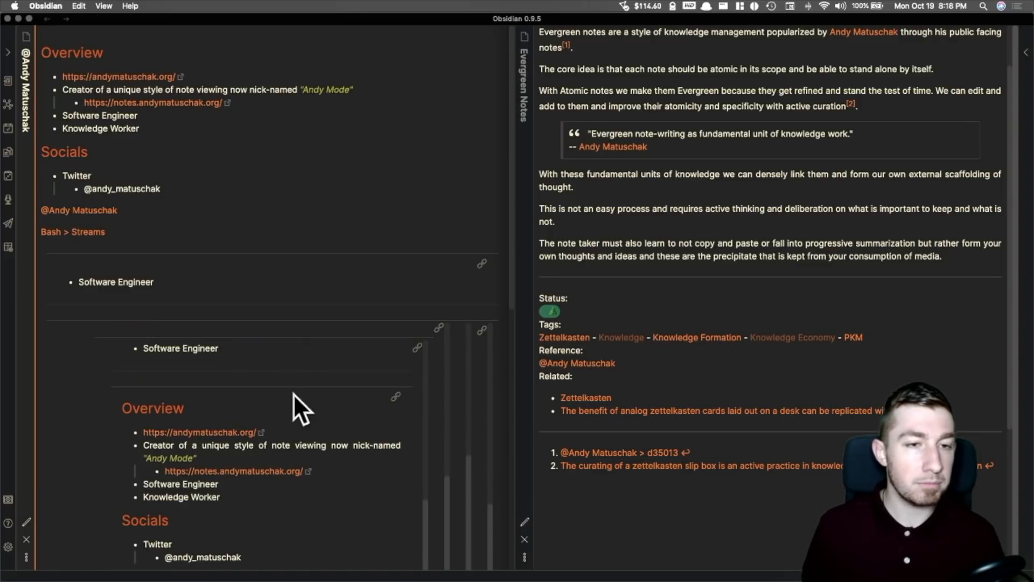
{"action": "key", "text": "super+e"}
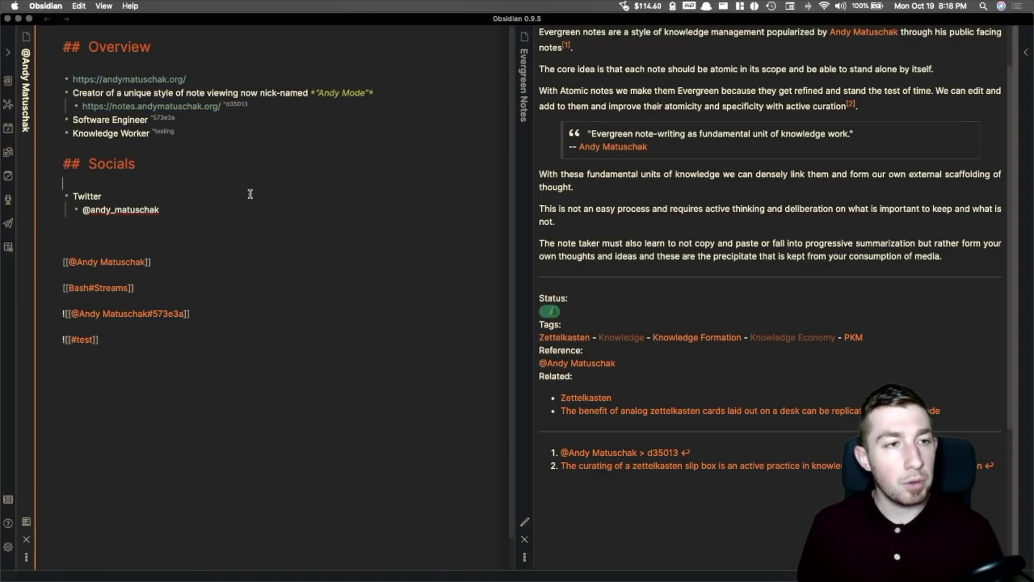
- Restore the Knowledge Worker block ID to ^test
{"action": "left_click", "coordinate": [217, 133]}
{"action": "key", "text": "BackSpace"}
{"action": "key", "text": "BackSpace"}
{"action": "key", "text": "BackSpace"}
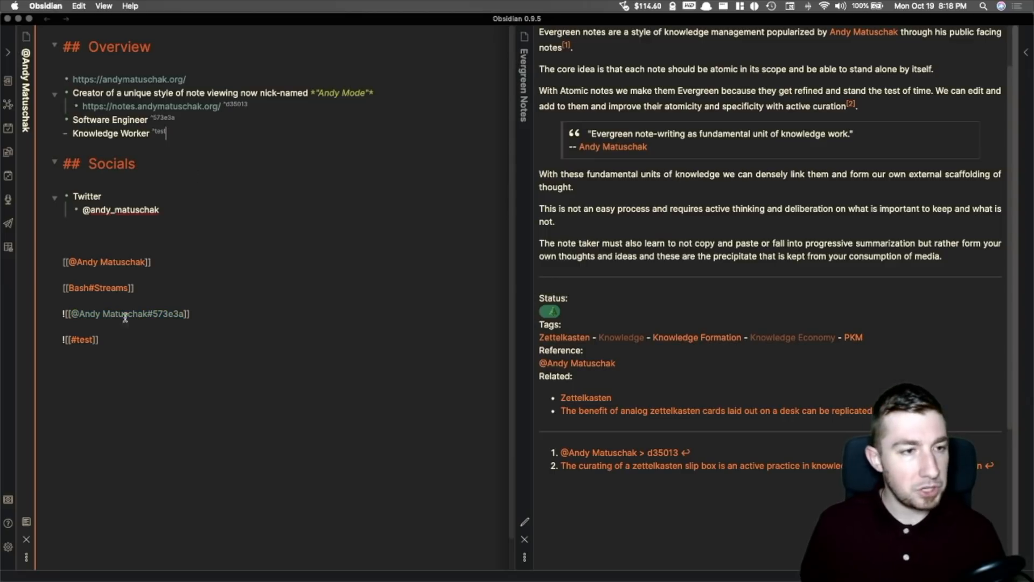
- Change the last embed to ![[#testing]], and examine it in the rendered note
{"action": "left_click", "coordinate": [95, 340]}
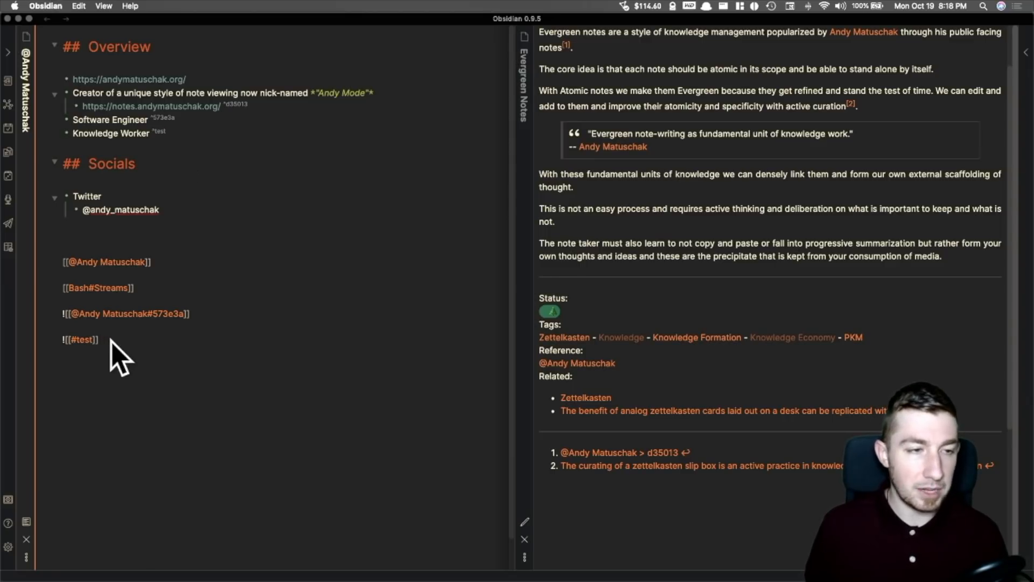
{"action": "type", "text": "ing"}
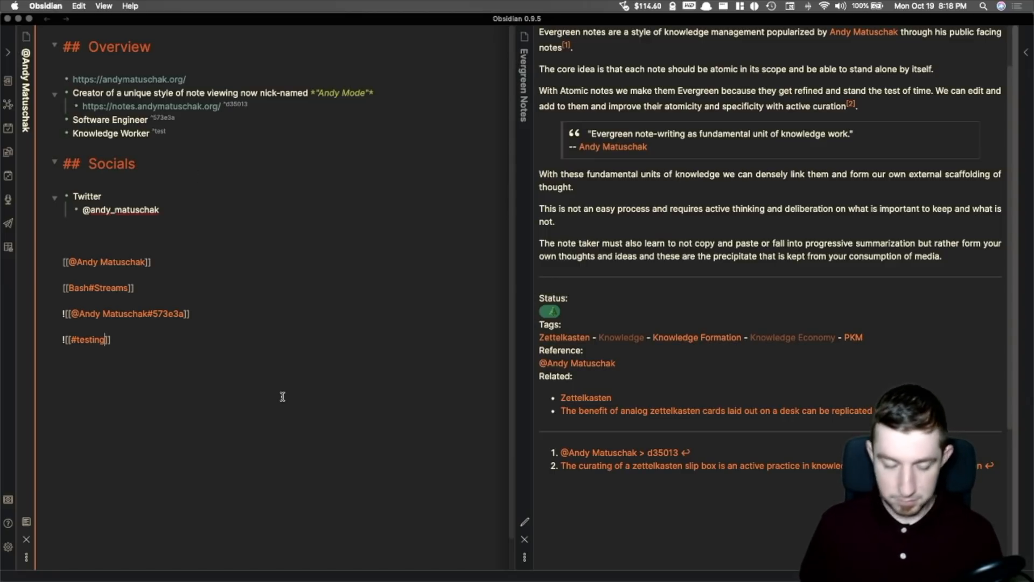
{"action": "key", "text": "super+e"}
{"action": "scroll", "coordinate": [285, 397], "scroll_direction": "down", "scroll_amount": 8}
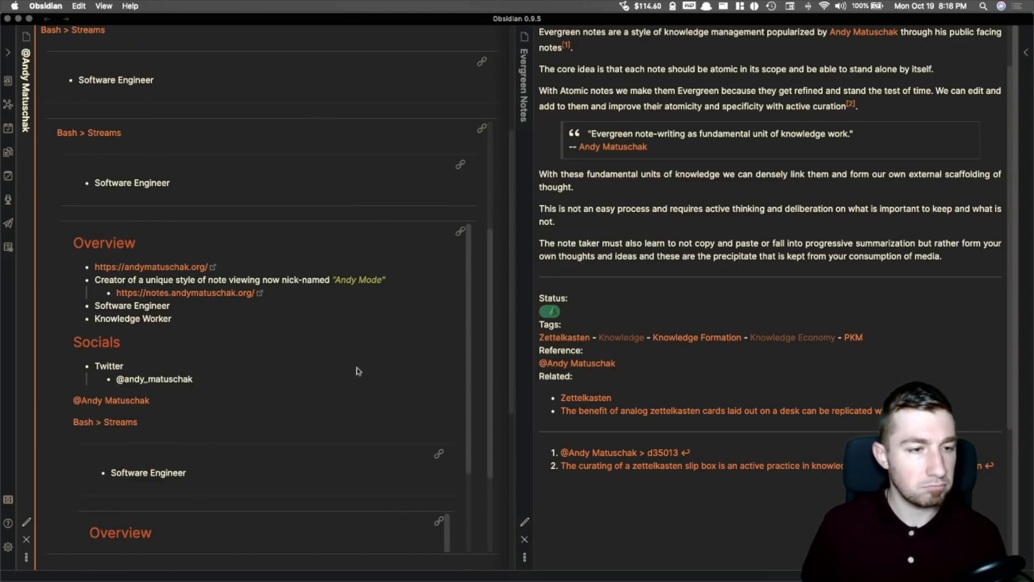
{"action": "scroll", "coordinate": [294, 319], "scroll_direction": "down", "scroll_amount": 10}
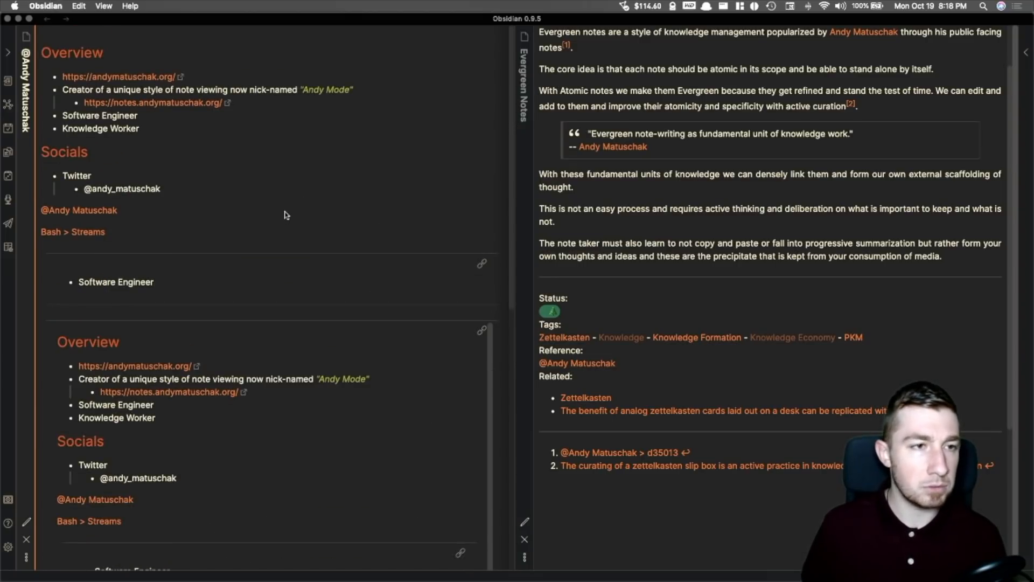
{"action": "key", "text": "super+e"}
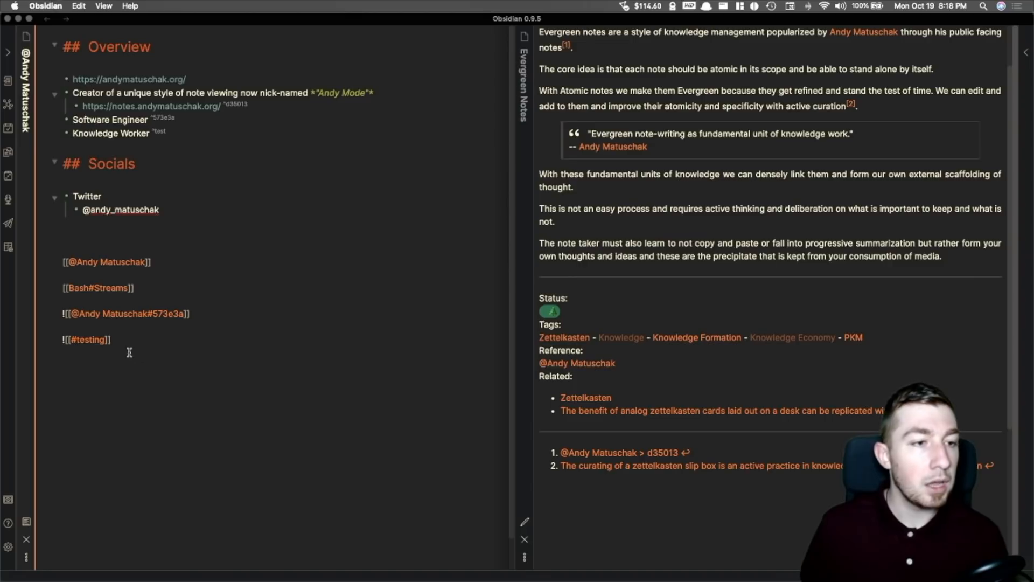
- Restore the last embed to ![[#test]]
{"action": "key", "text": "BackSpace"}
{"action": "key", "text": "BackSpace"}
{"action": "key", "text": "BackSpace"}
{"action": "left_click", "coordinate": [254, 329]}
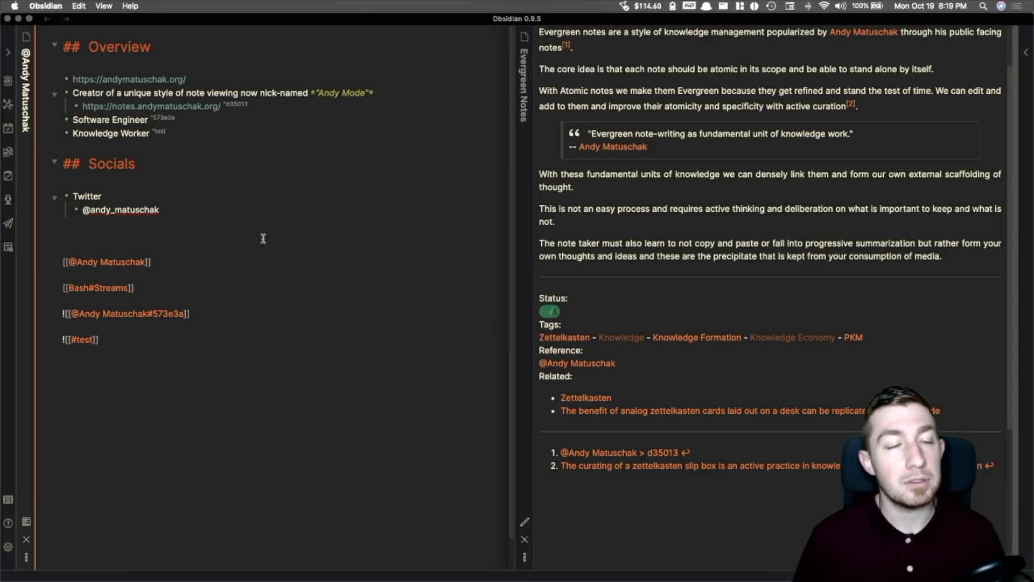
- Delete the ^test and ^573e3a block IDs from the Knowledge Worker and Software Engineer lines
{"action": "double_click", "coordinate": [163, 118]}
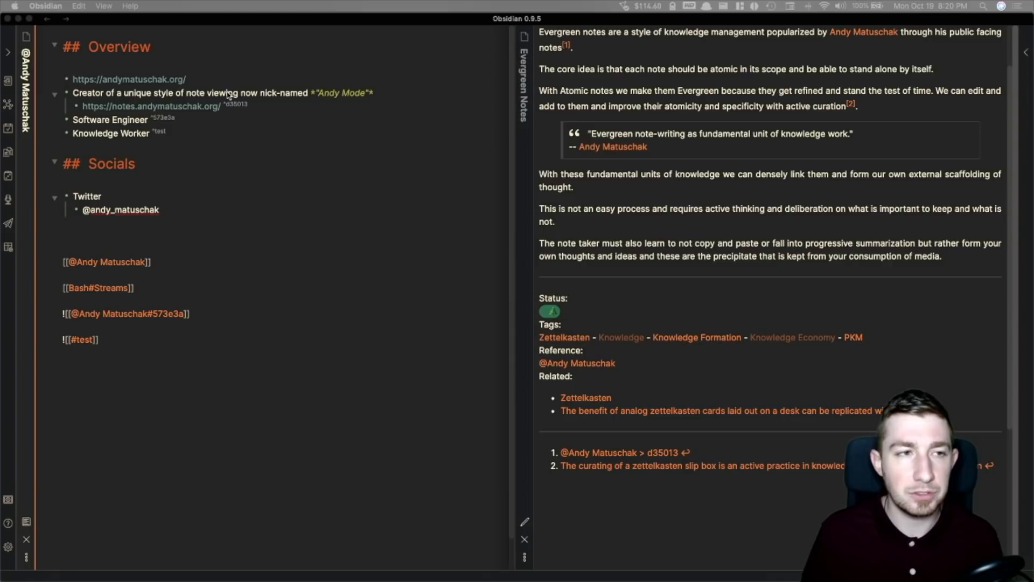
{"action": "left_click", "coordinate": [174, 134]}
{"action": "double_click", "coordinate": [160, 133]}
{"action": "key", "text": "BackSpace"}
{"action": "key", "text": "BackSpace"}
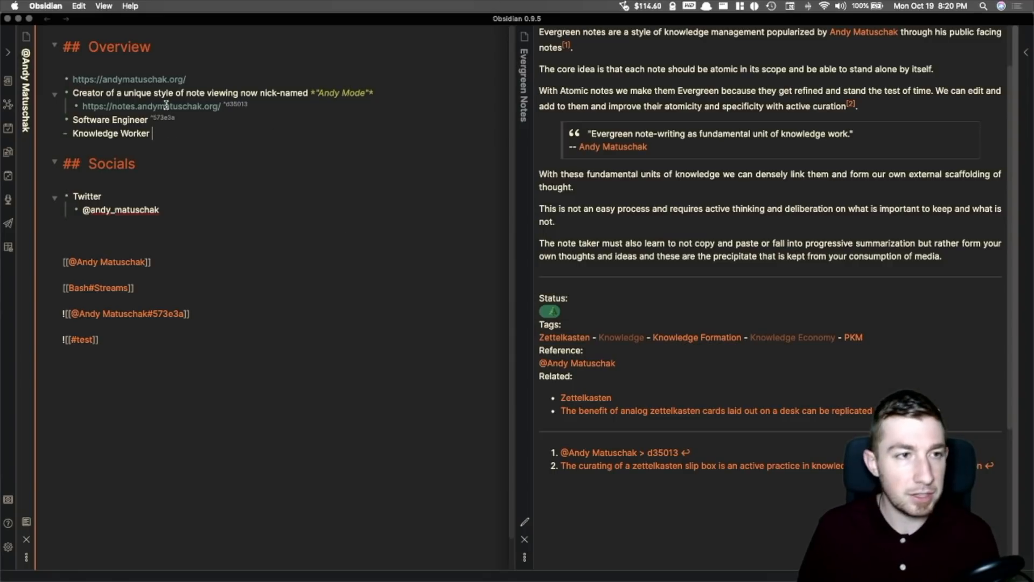
{"action": "double_click", "coordinate": [167, 119]}
{"action": "key", "text": "BackSpace"}
{"action": "key", "text": "BackSpace"}
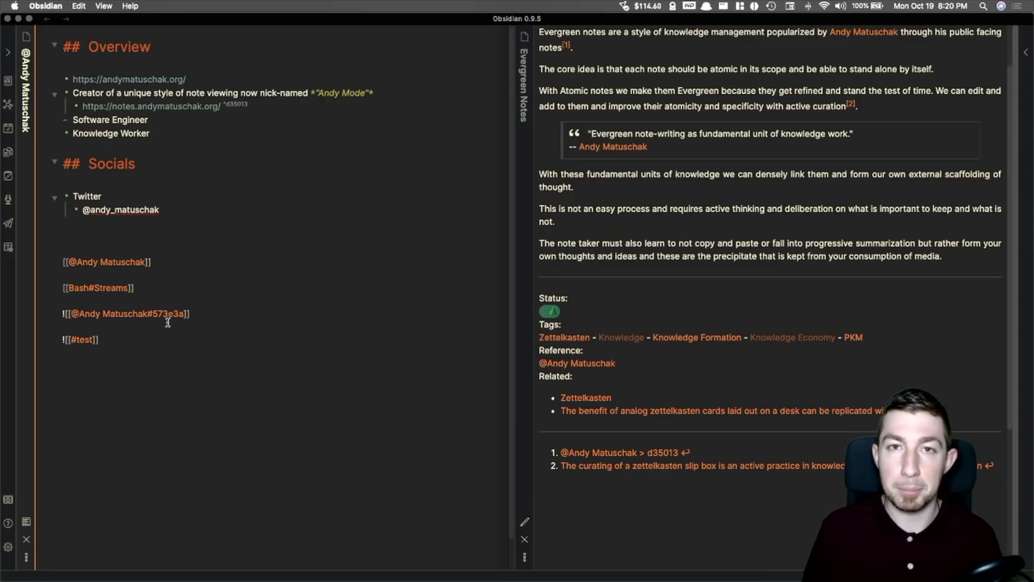
{"action": "left_click", "coordinate": [561, 221]}
{"action": "left_click", "coordinate": [320, 297]}
{"action": "left_click_drag", "start_coordinate": [99, 340], "coordinate": [55, 259]}
{"action": "key", "text": "BackSpace"}
- Insert an embed of the C++ Variables & Datatypes note below the Socials section
{"action": "type", "text": "!"}
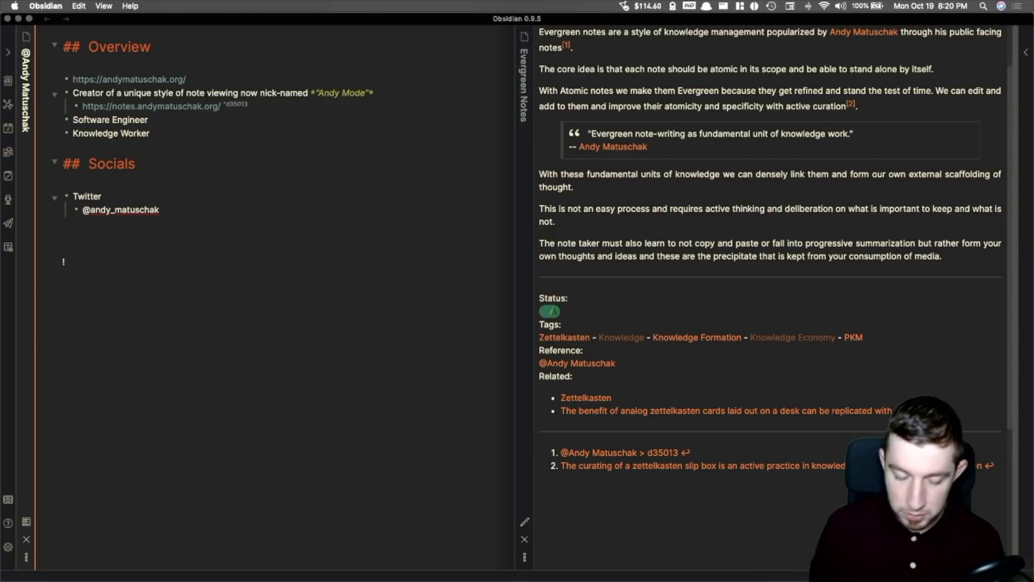
{"action": "type", "text": "[["}
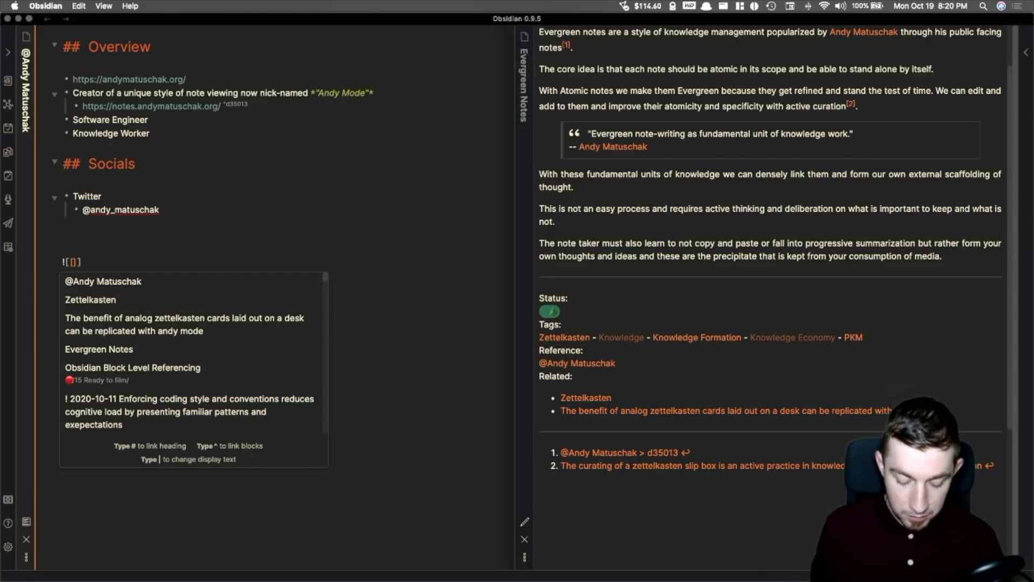
{"action": "type", "text": "C++ data"}
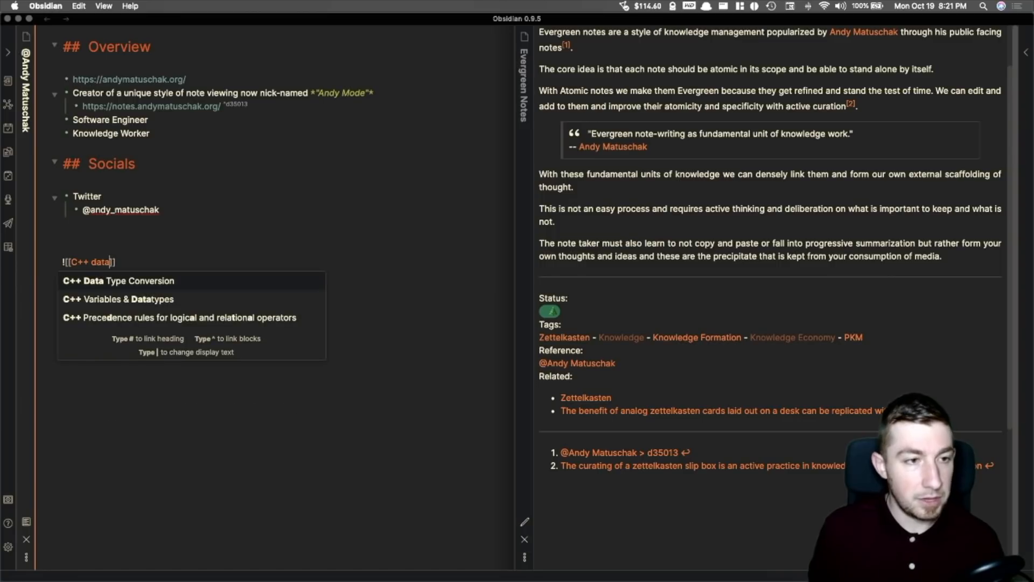
{"action": "key", "text": "Down"}
{"action": "key", "text": "Return"}
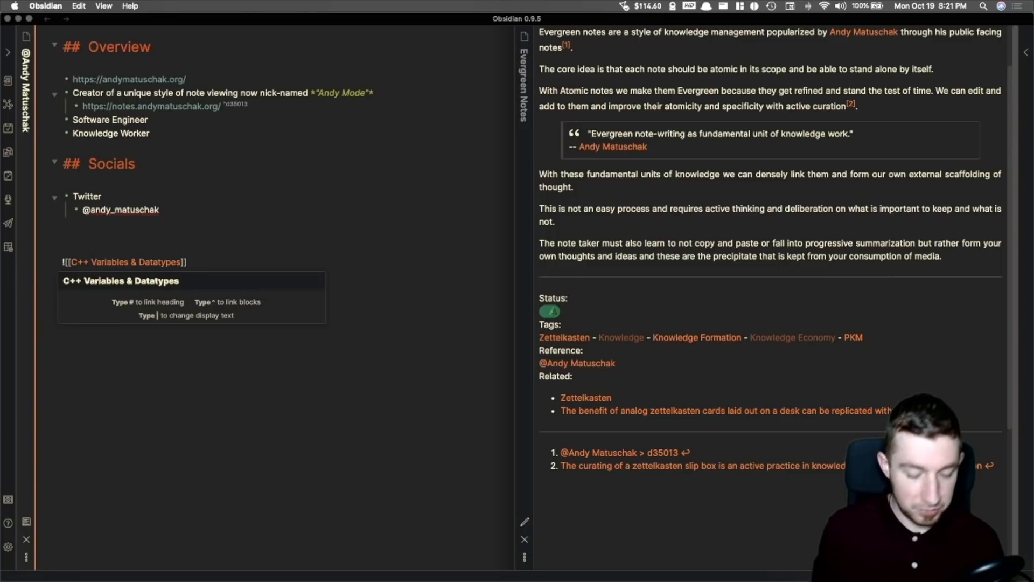
- Point the C++ Variables & Datatypes embed at the table block under Other types of Integers and preview the note
{"action": "type", "text": "^"}
{"action": "key", "text": "Down"}
{"action": "key", "text": "Down"}
{"action": "key", "text": "Down"}
{"action": "key", "text": "Down"}
{"action": "key", "text": "Down"}
{"action": "key", "text": "Down"}
{"action": "key", "text": "Down"}
{"action": "key", "text": "Down"}
{"action": "key", "text": "Down"}
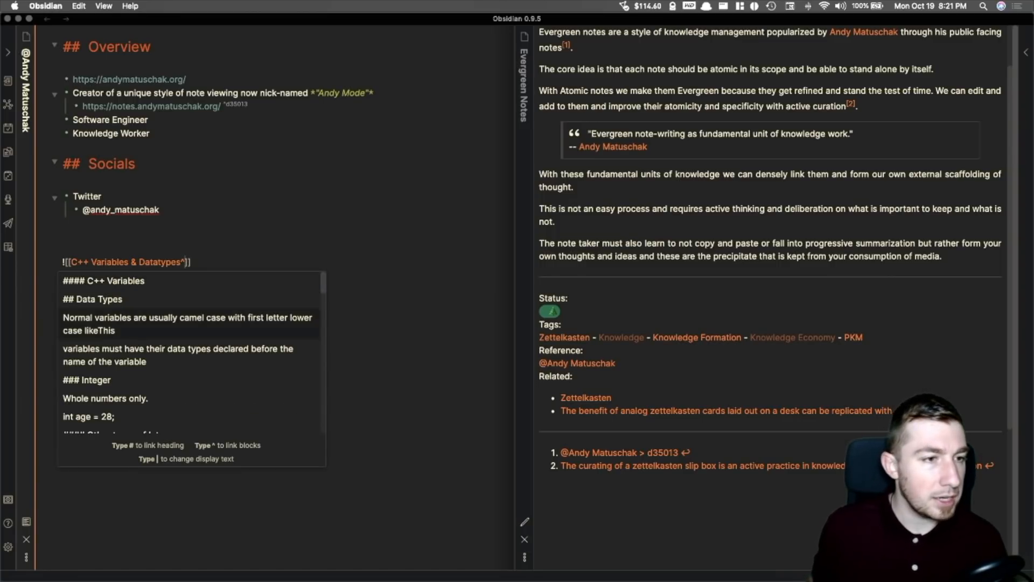
{"action": "key", "text": "Up"}
{"action": "key", "text": "Up"}
{"action": "key", "text": "Up"}
{"action": "key", "text": "Up"}
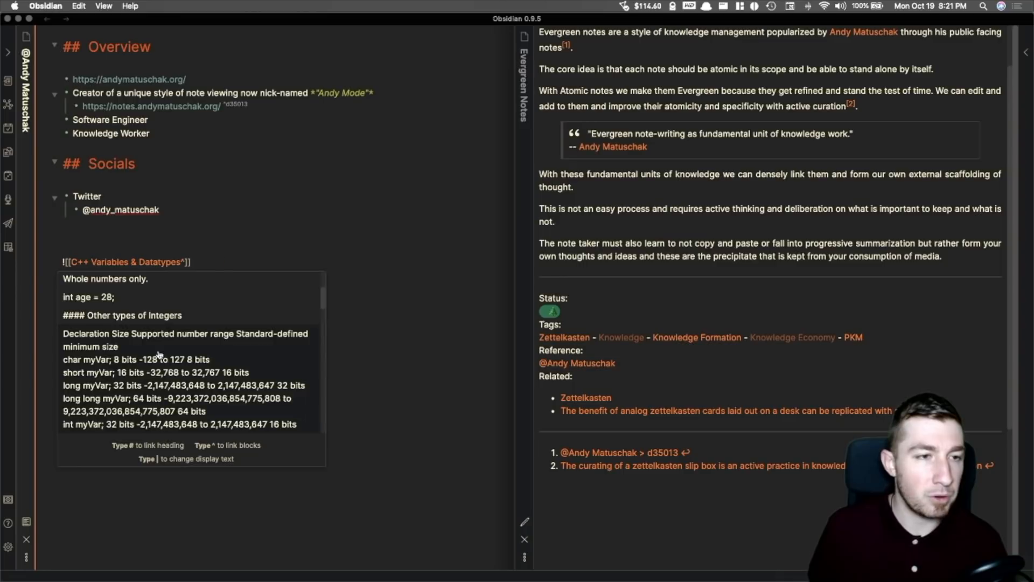
{"action": "key", "text": "Return"}
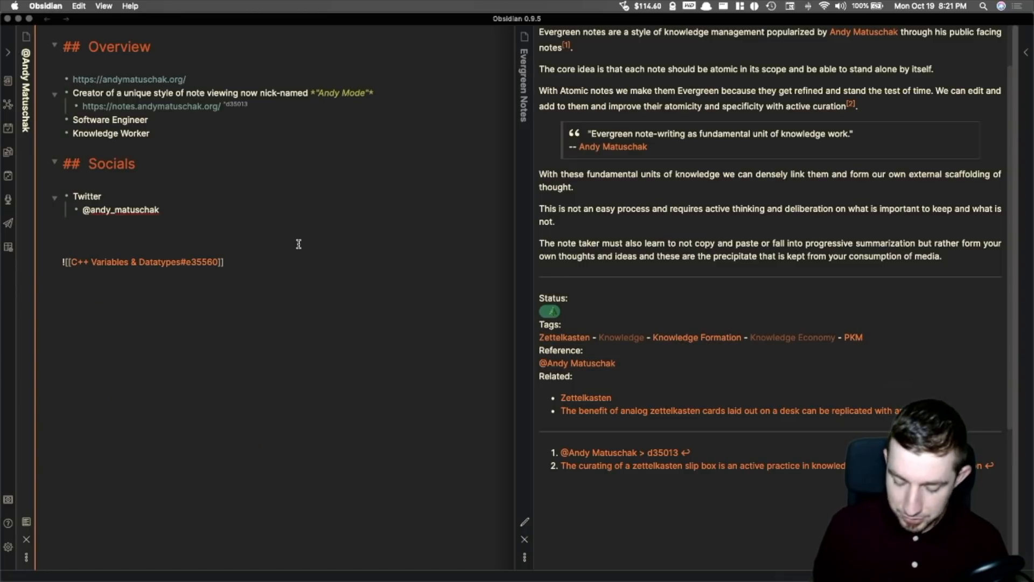
{"action": "key", "text": "super+e"}
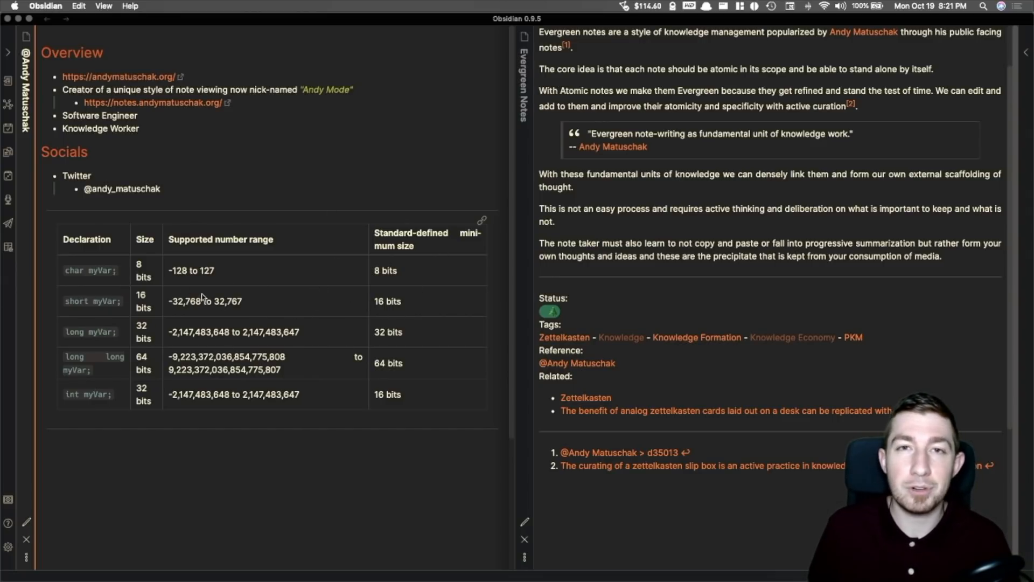
- Open the embed's source note for editing and inspect the block ID below the Other types of Integers table
{"action": "left_click", "coordinate": [479, 223]}
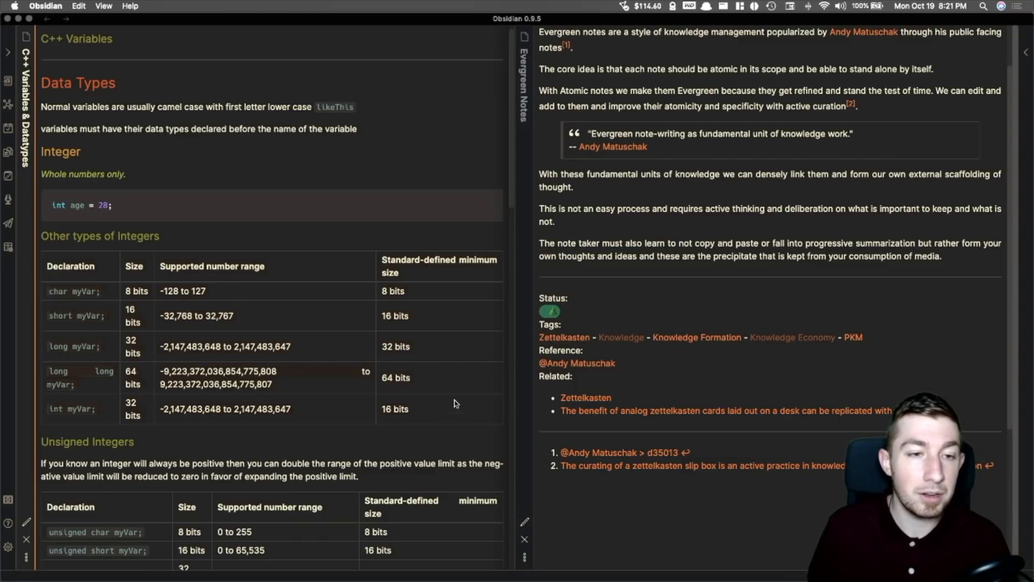
{"action": "key", "text": "super+e"}
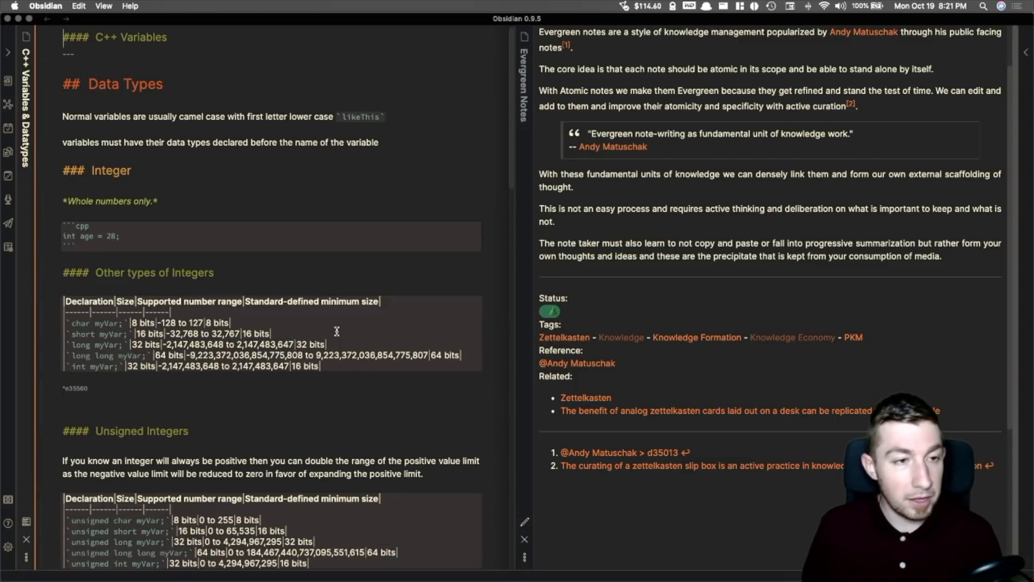
{"action": "left_click", "coordinate": [146, 375]}
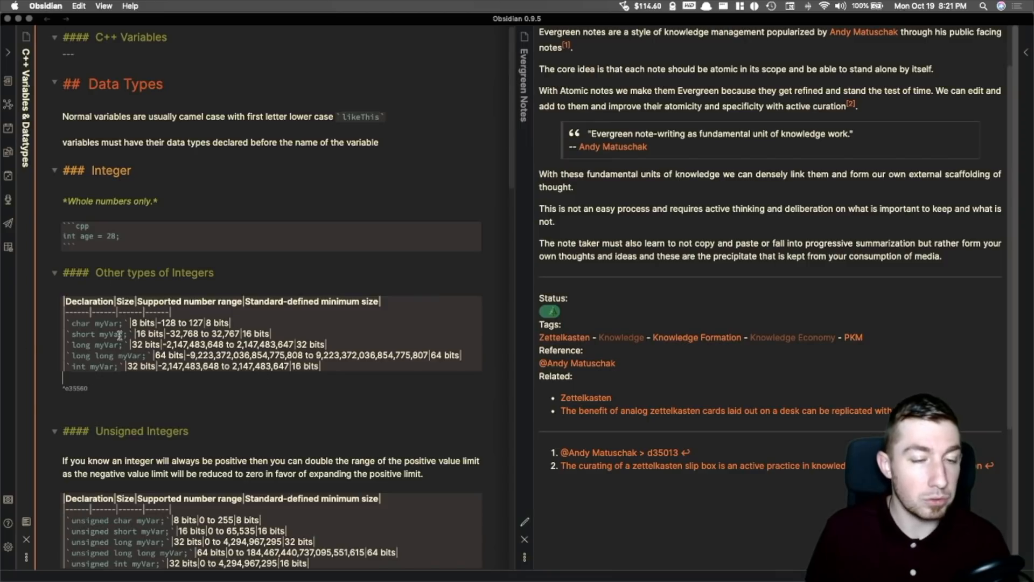
{"action": "scroll", "coordinate": [111, 386], "scroll_direction": "down", "scroll_amount": 3}
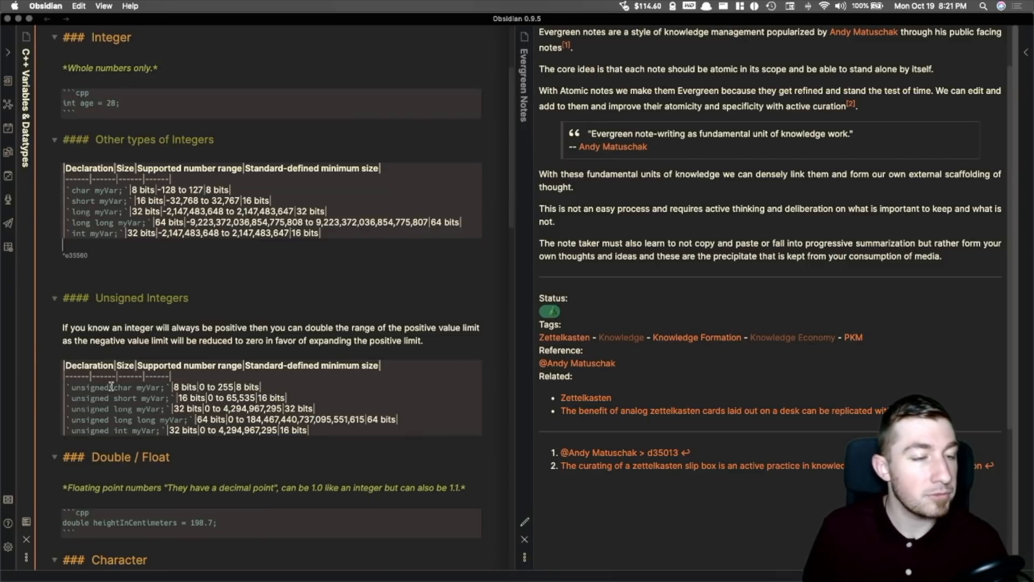
{"action": "left_click_drag", "start_coordinate": [65, 255], "coordinate": [134, 277]}
{"action": "left_click", "coordinate": [70, 269]}
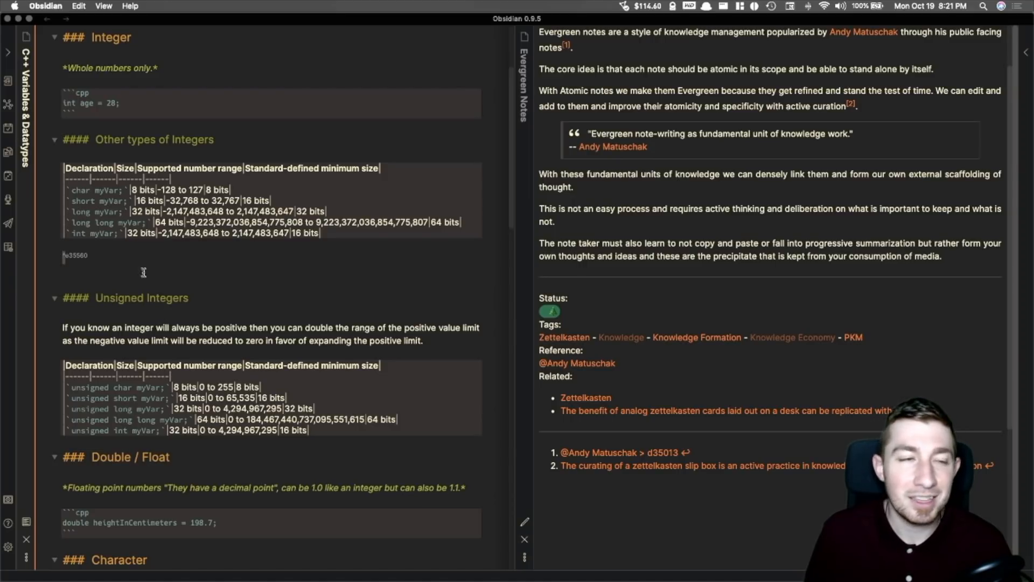
- Try adding an inline footnote with the fn template after the Unsigned Integers paragraph, and undo it
{"action": "left_click", "coordinate": [422, 334]}
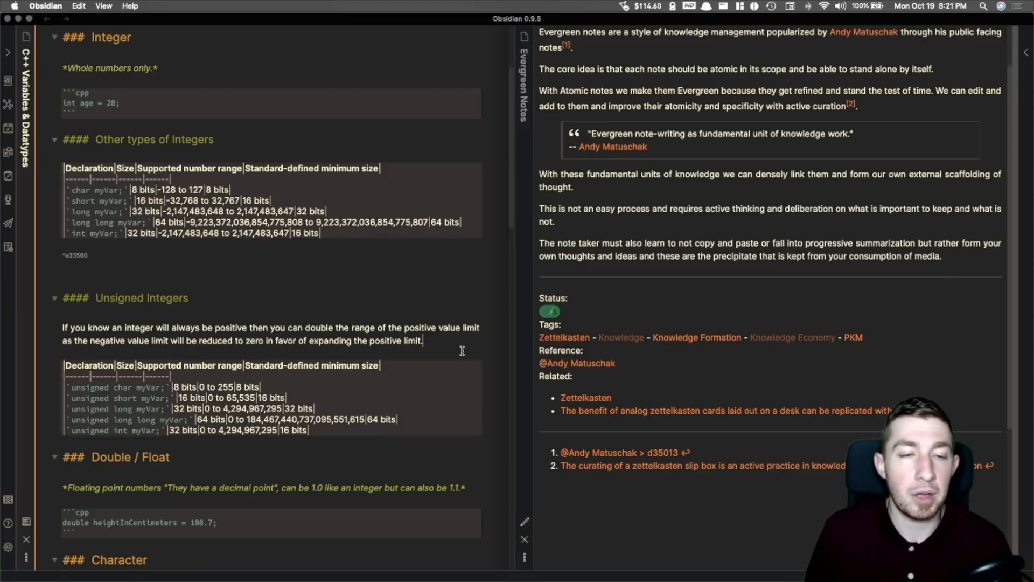
{"action": "key", "text": "super+t"}
{"action": "type", "text": "fn"}
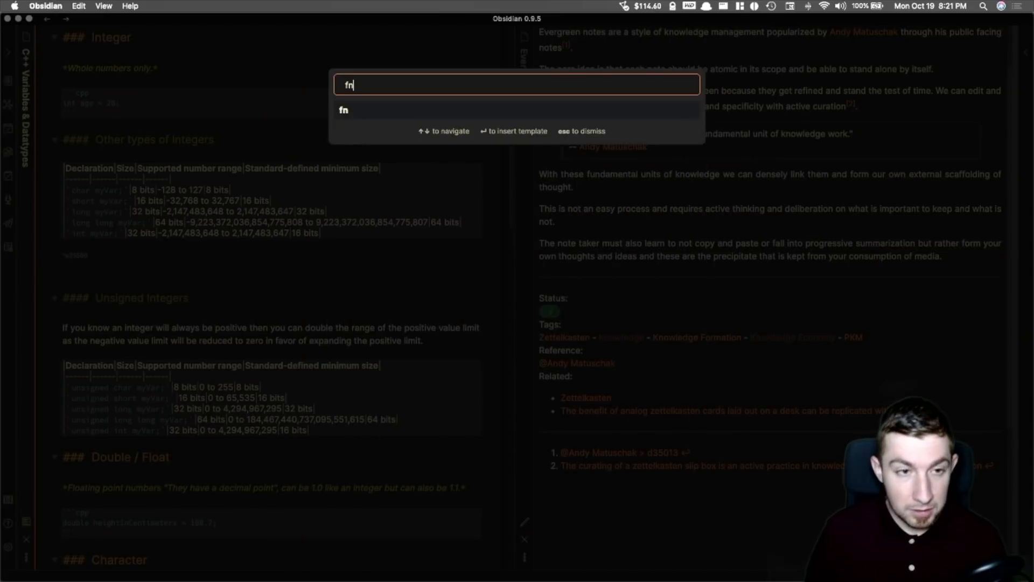
{"action": "key", "text": "Return"}
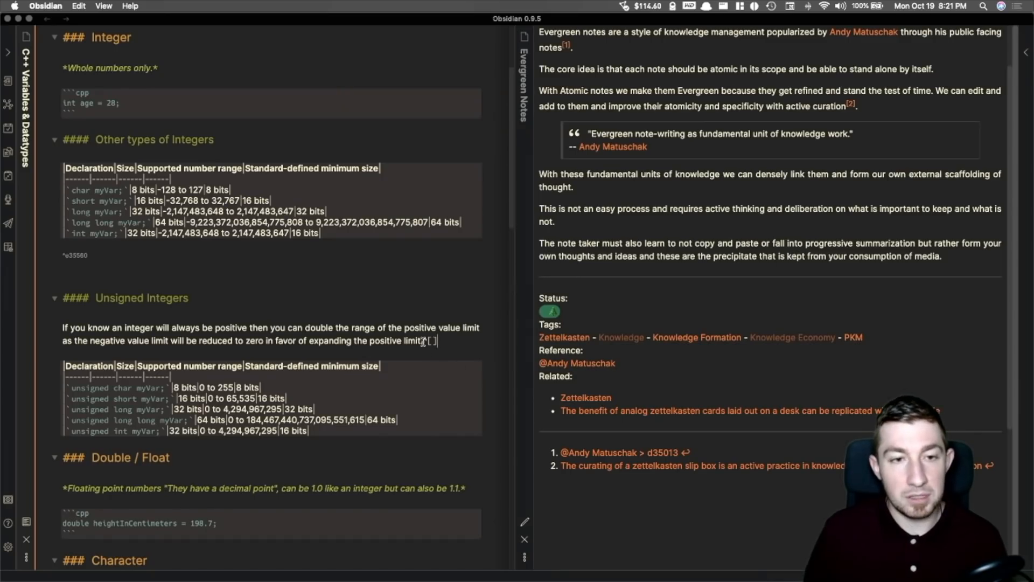
{"action": "type", "text": "here ft"}
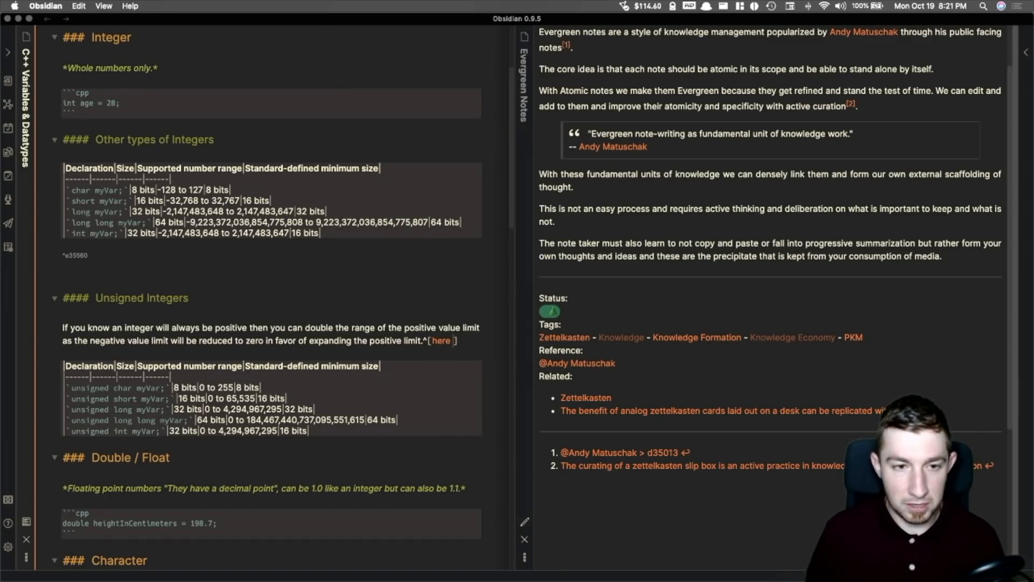
{"action": "key", "text": "BackSpace"}
{"action": "key", "text": "BackSpace"}
{"action": "type", "text": "the footne"}
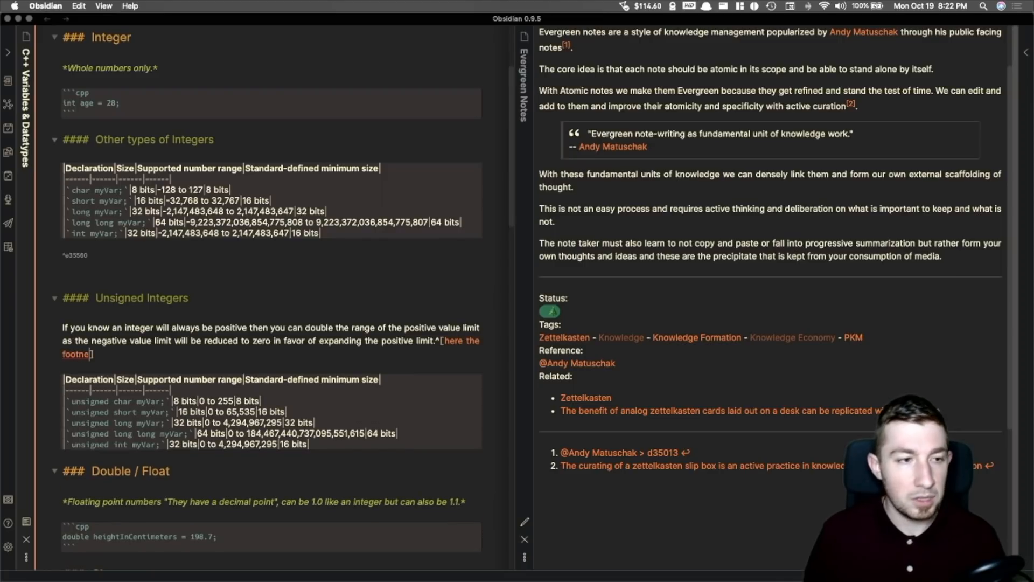
{"action": "key", "text": "super+z"}
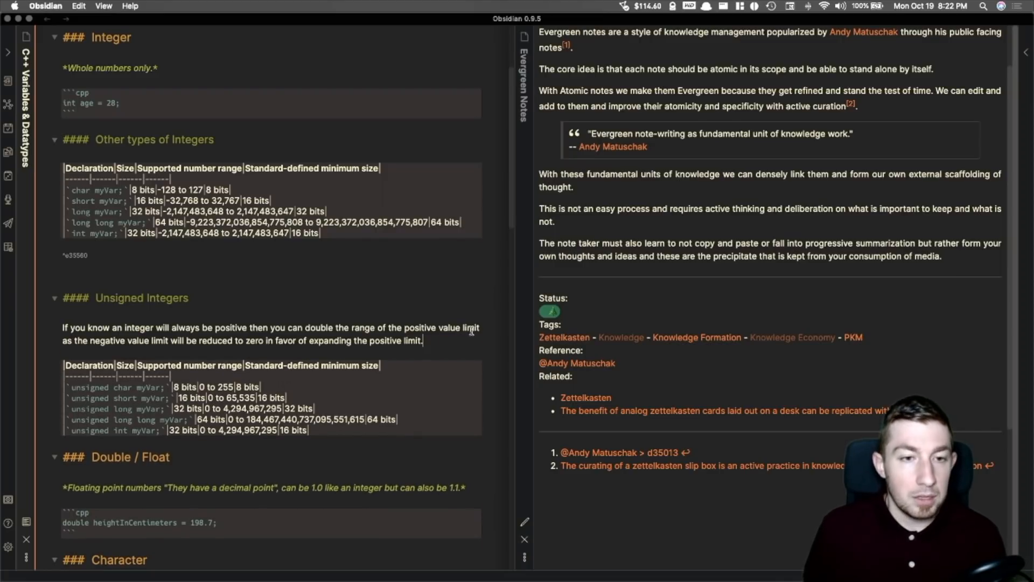
{"action": "left_click", "coordinate": [63, 256]}
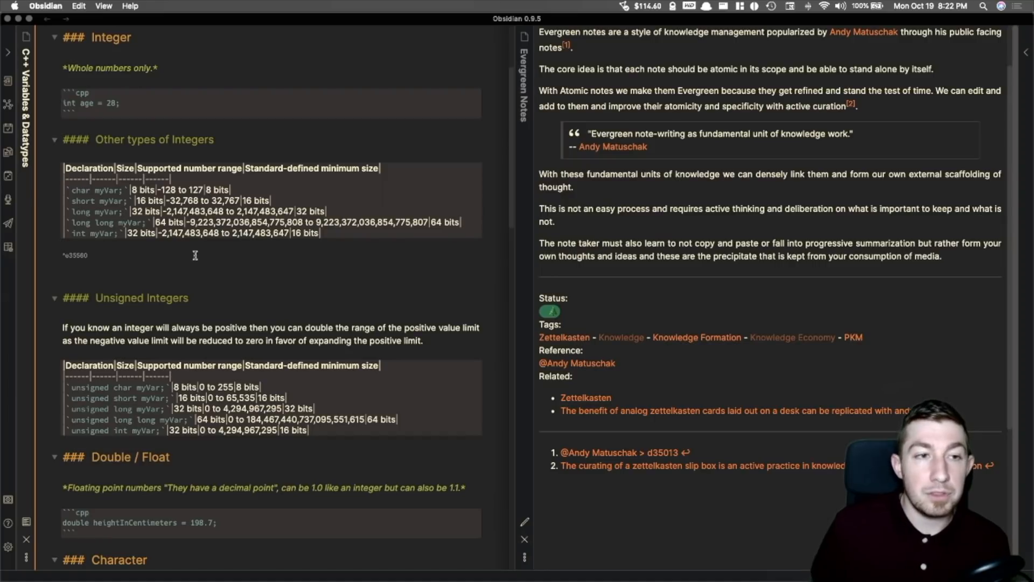
{"action": "key", "text": "BackSpace"}
{"action": "key", "text": "BackSpace"}
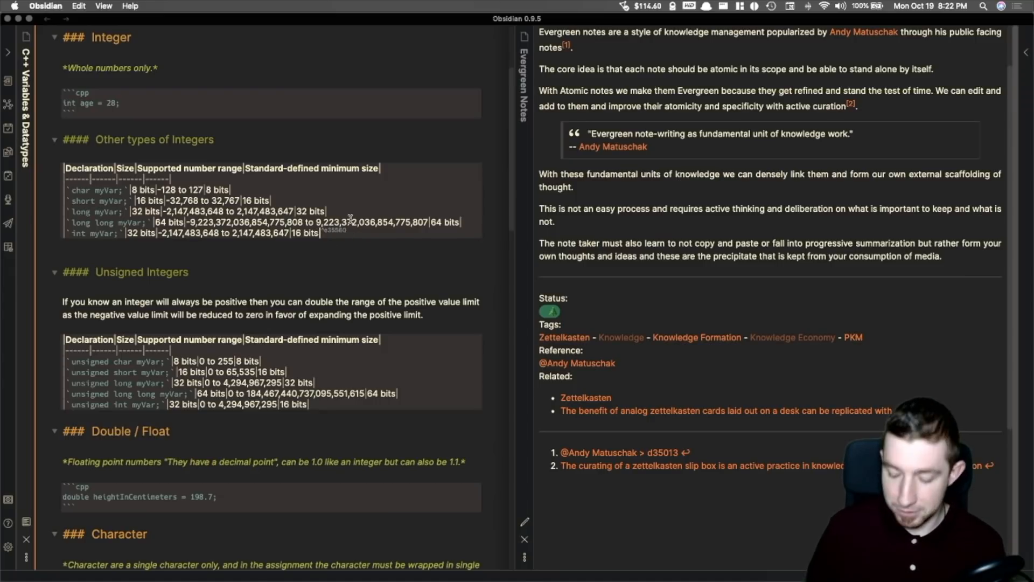
{"action": "key", "text": "super+e"}
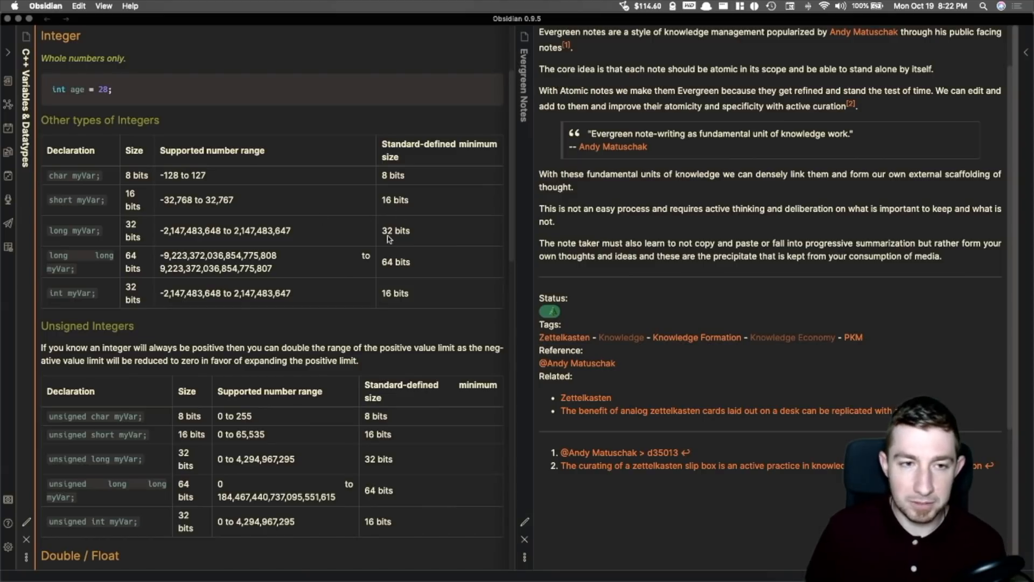
{"action": "key", "text": "super+alt+Left"}
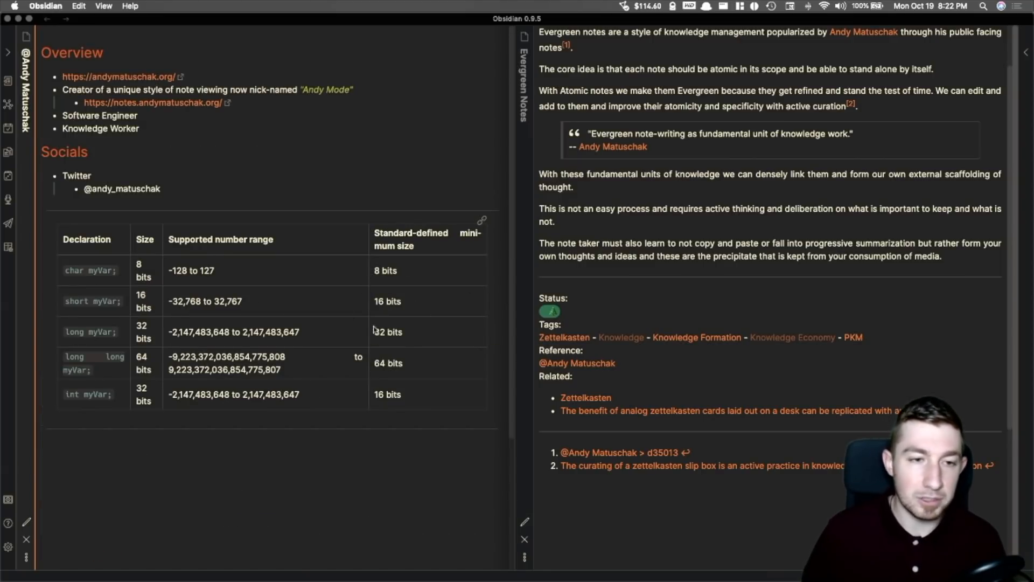
{"action": "key", "text": "super+e"}
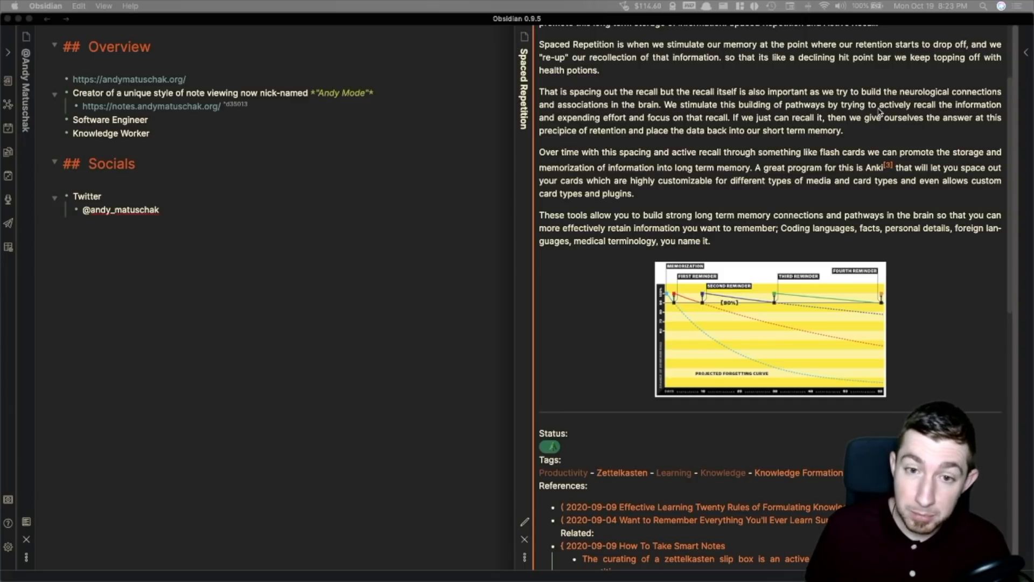
- Examine the forgetting curve image in the Spaced Repetition note and its embed line in the note's source
{"action": "left_click", "coordinate": [312, 251]}
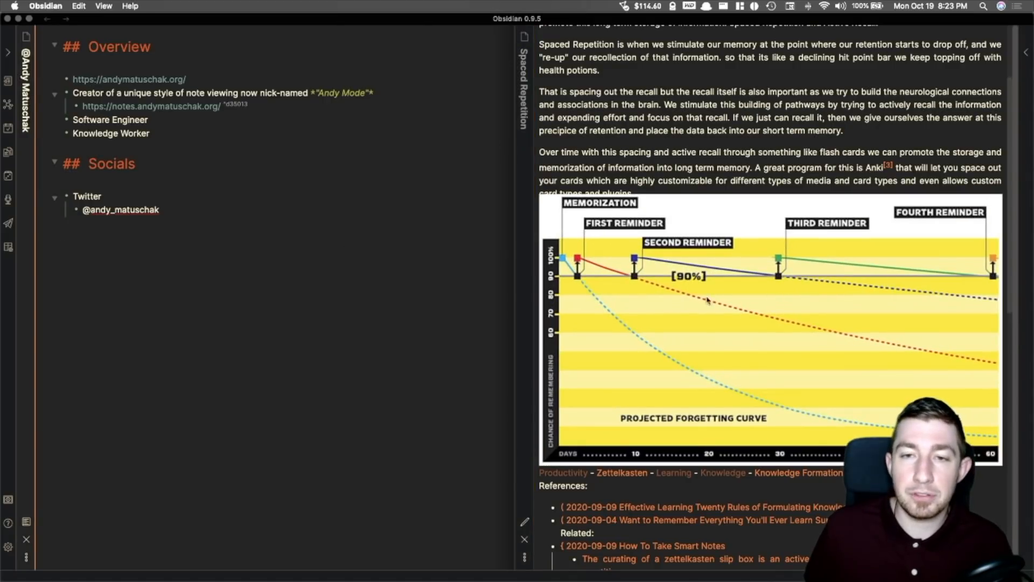
{"action": "left_click", "coordinate": [527, 74]}
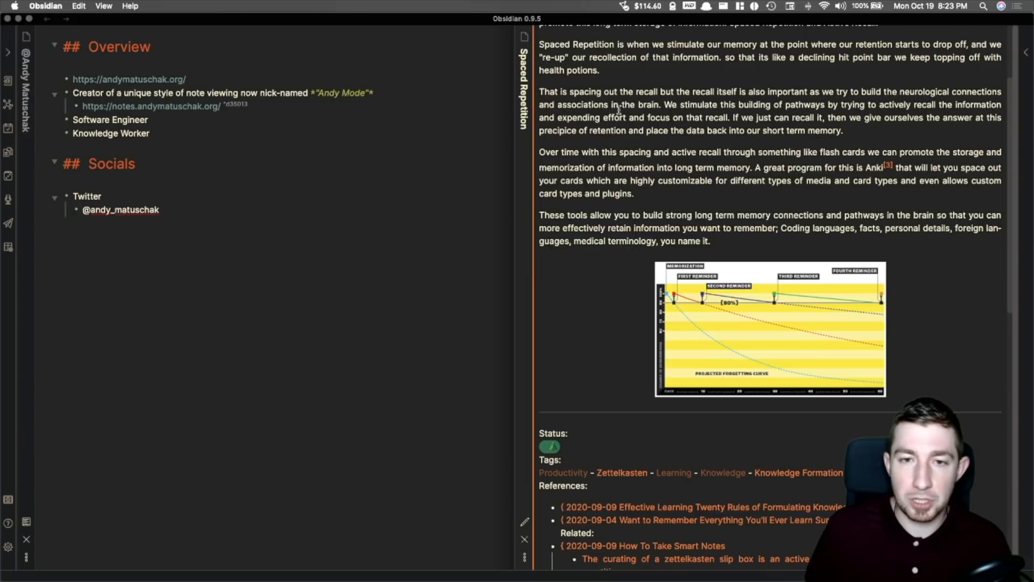
{"action": "mouse_move", "coordinate": [735, 303]}
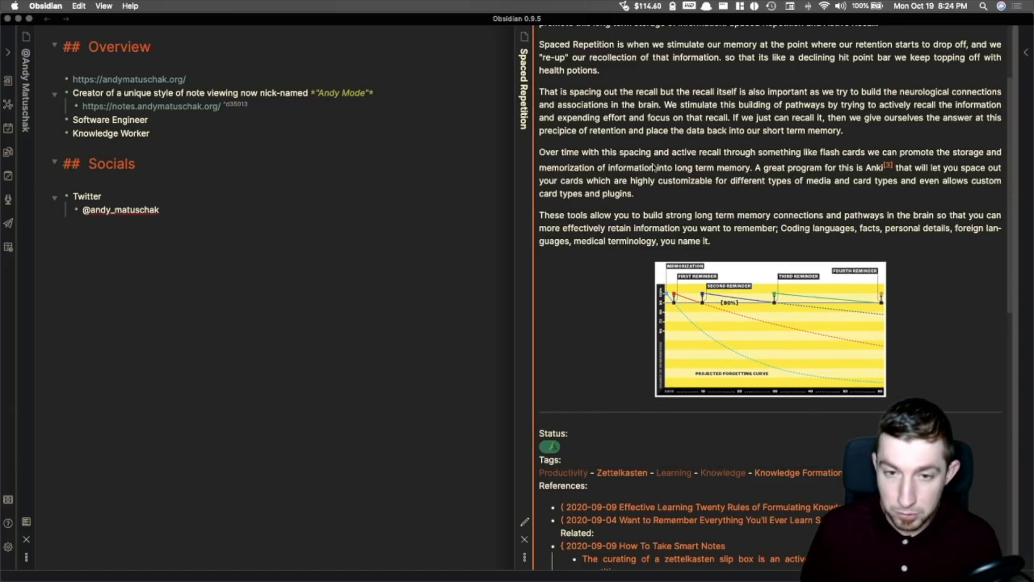
{"action": "key", "text": "super+e"}
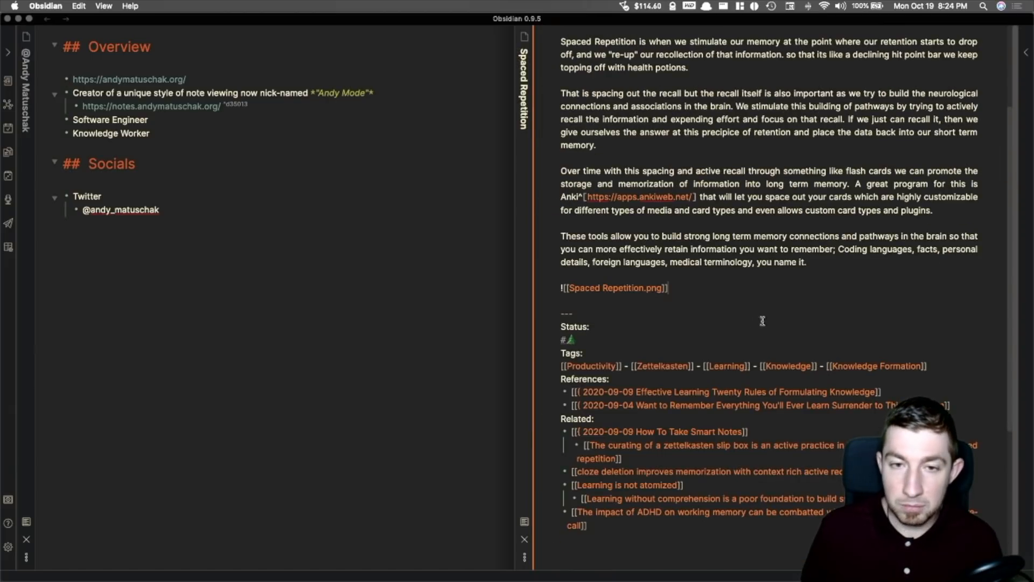
{"action": "double_click", "coordinate": [655, 289]}
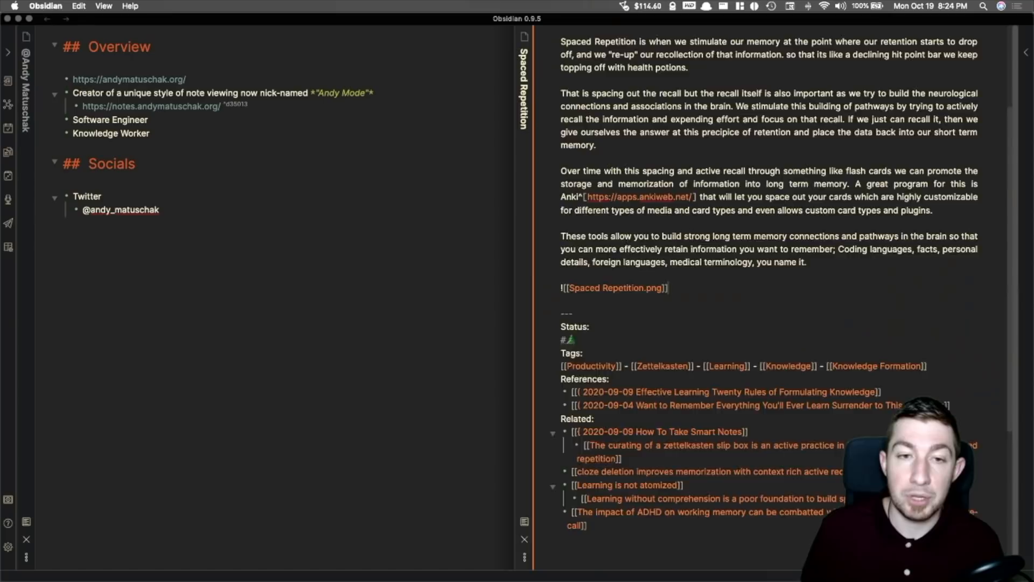
{"action": "key", "text": "super+e"}
- Insert a block link to the Spaced Repetition.png block of the Spaced Repetition note below the Socials section
{"action": "left_click", "coordinate": [261, 291]}
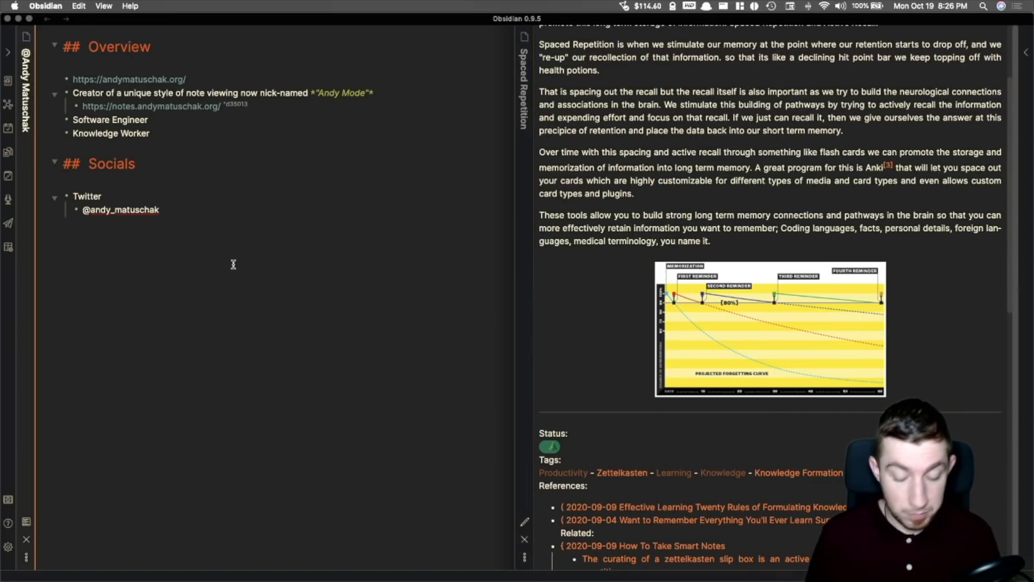
{"action": "type", "text": "[[space"}
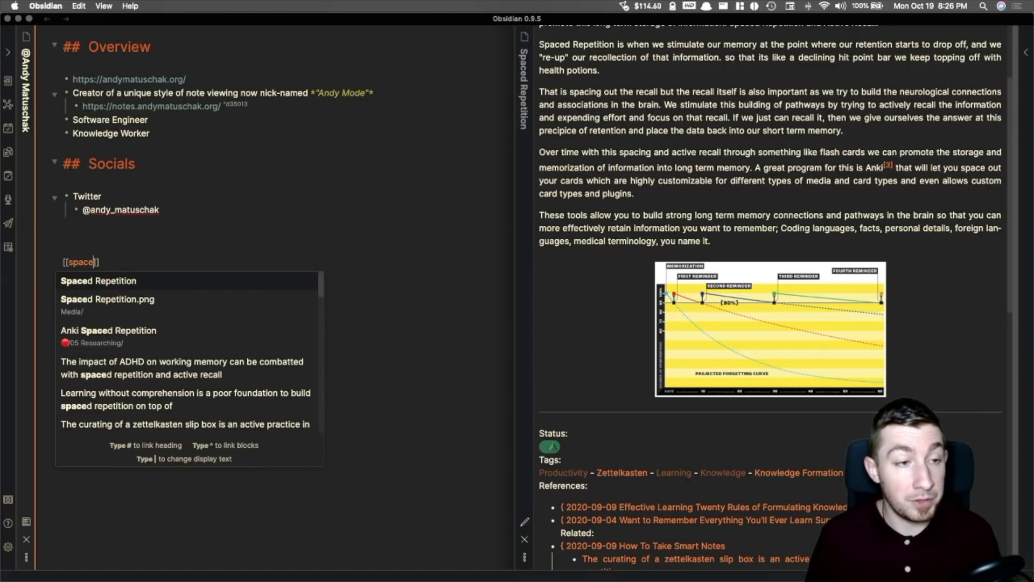
{"action": "key", "text": "Return"}
{"action": "type", "text": "^"}
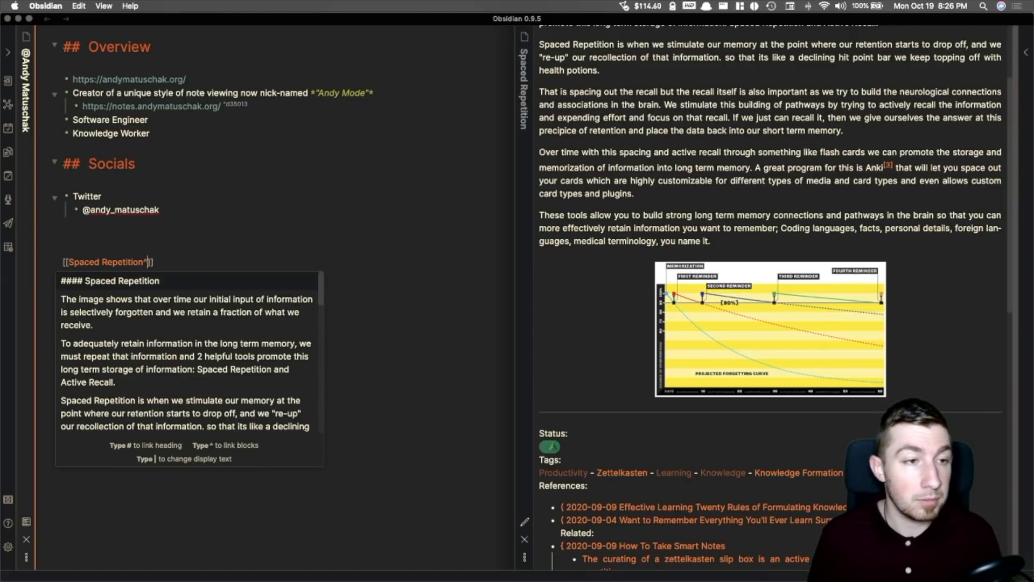
{"action": "scroll", "coordinate": [213, 307], "scroll_direction": "down", "scroll_amount": 10}
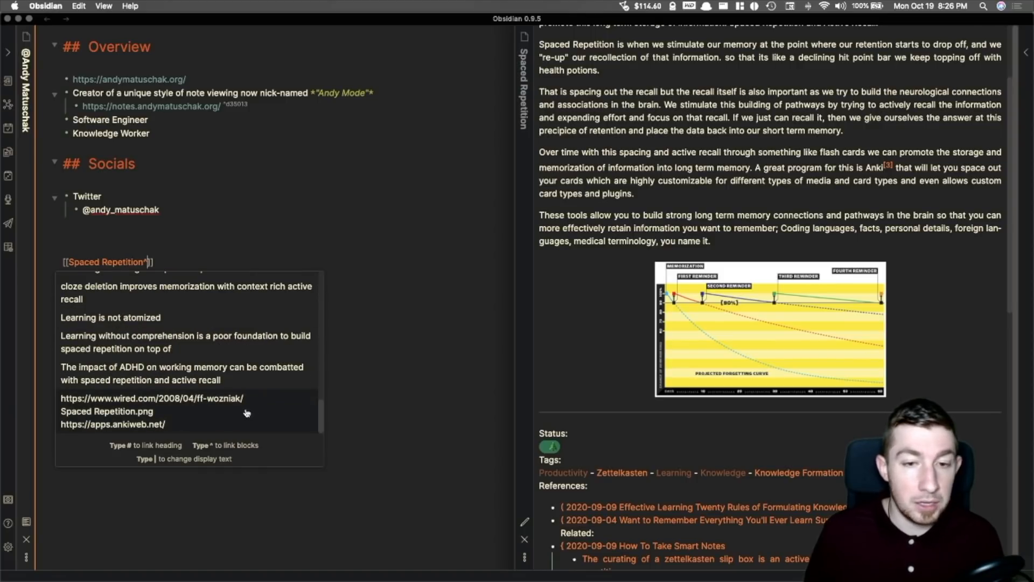
{"action": "scroll", "coordinate": [218, 362], "scroll_direction": "up", "scroll_amount": 3}
{"action": "scroll", "coordinate": [218, 362], "scroll_direction": "up", "scroll_amount": 5}
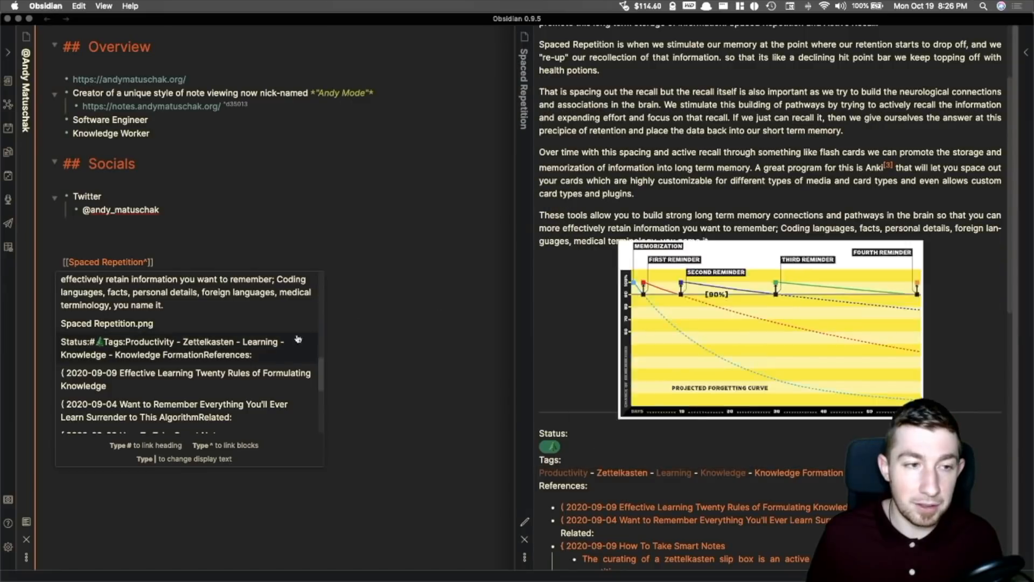
{"action": "left_click", "coordinate": [142, 325]}
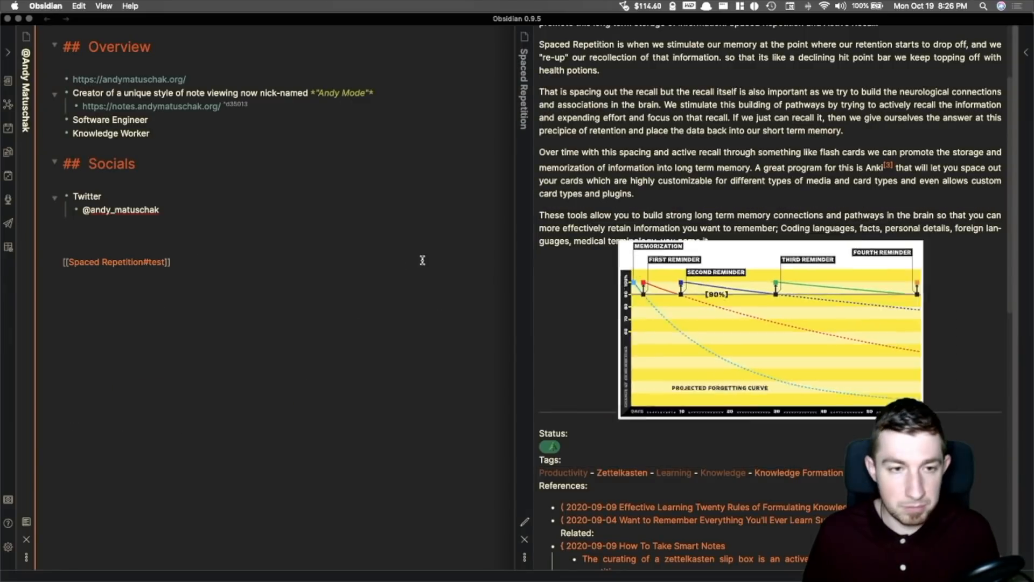
{"action": "mouse_move", "coordinate": [760, 257]}
{"action": "key", "text": "super+e"}
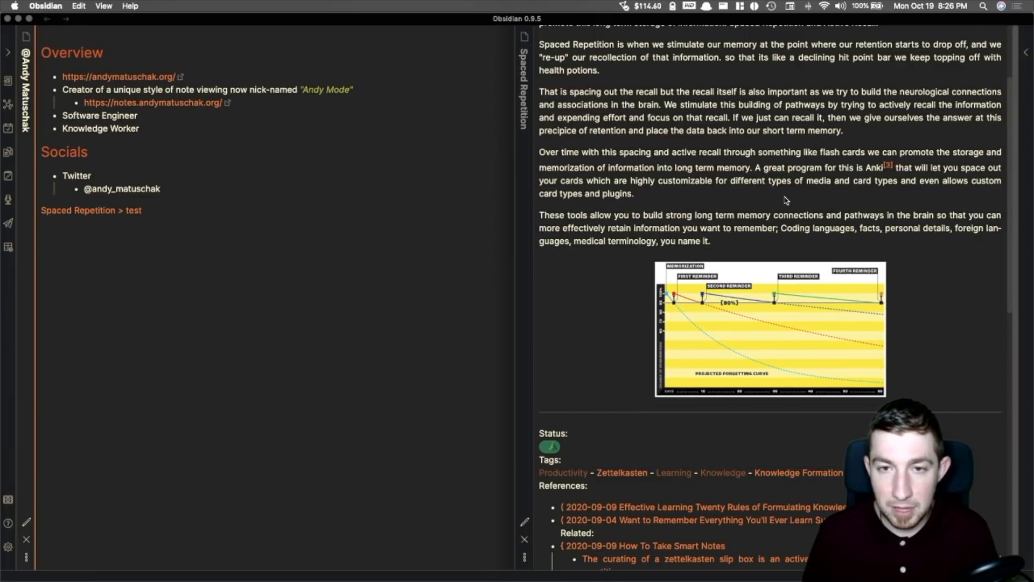
{"action": "left_click", "coordinate": [786, 199]}
{"action": "key", "text": "super+e"}
{"action": "key", "text": "super+e"}
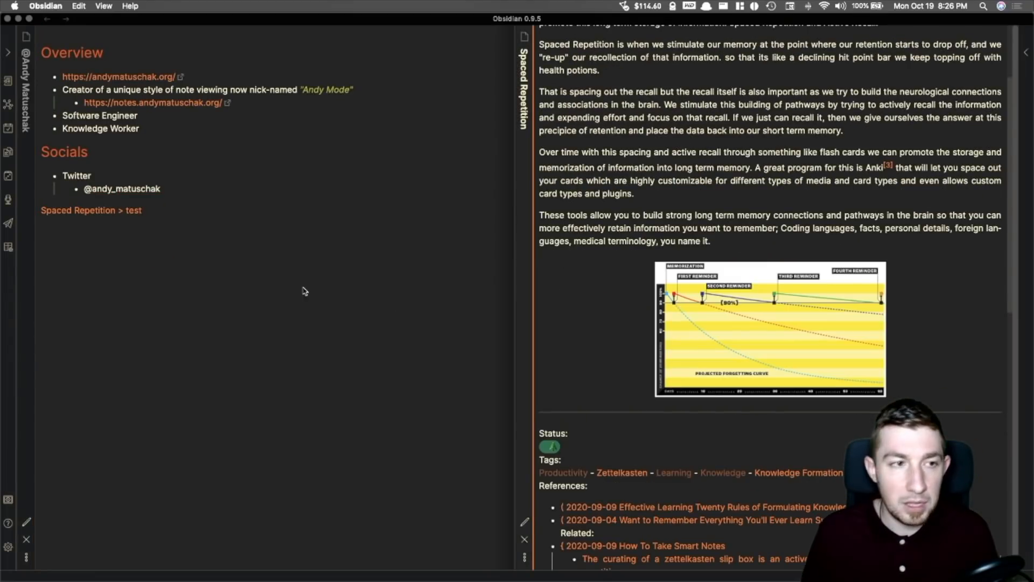
{"action": "left_click", "coordinate": [193, 207]}
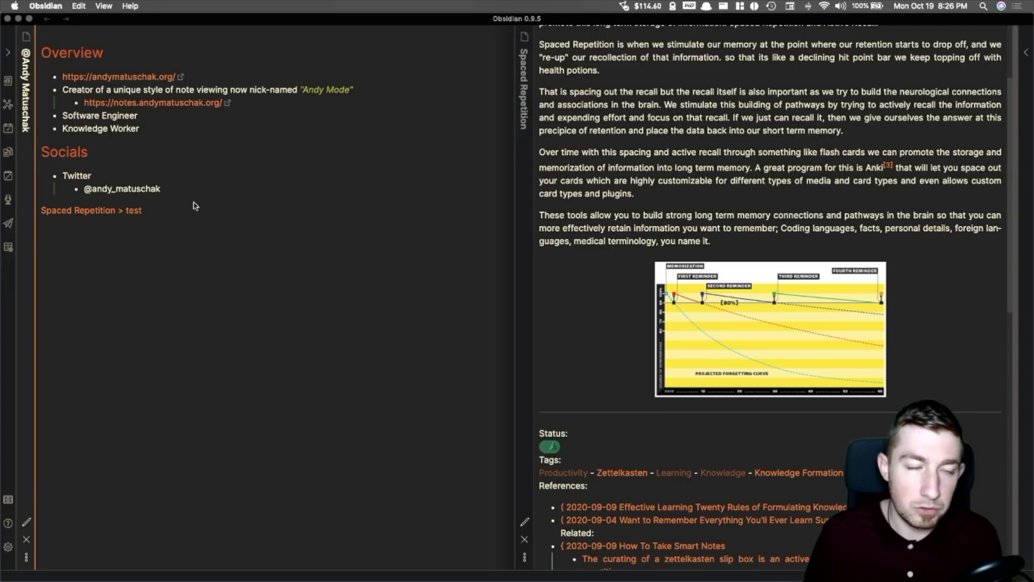
{"action": "mouse_move", "coordinate": [92, 210]}
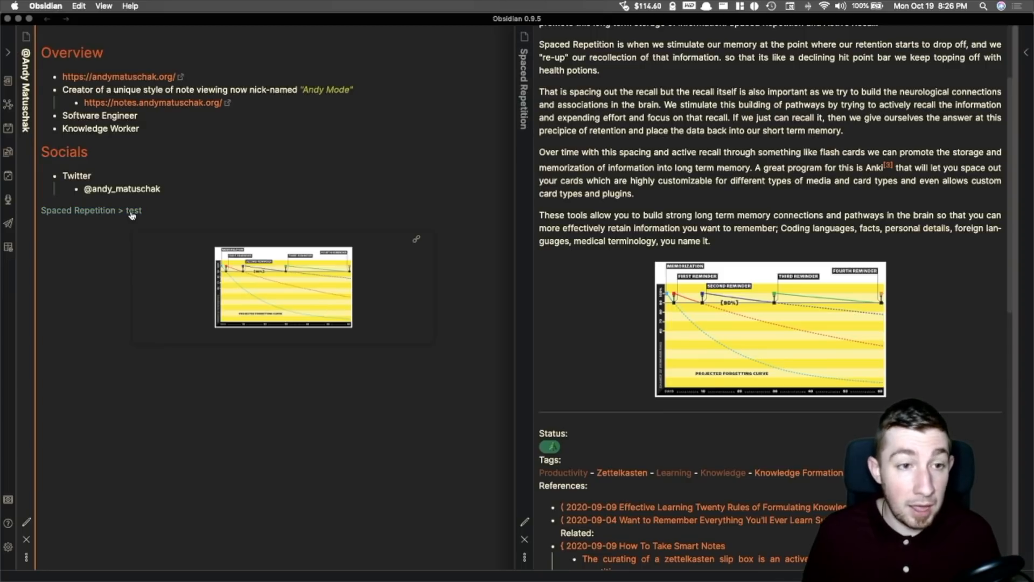
- Turn the Spaced Repetition#test link below the Socials section into an embed and preview the note
{"action": "key", "text": "super+e"}
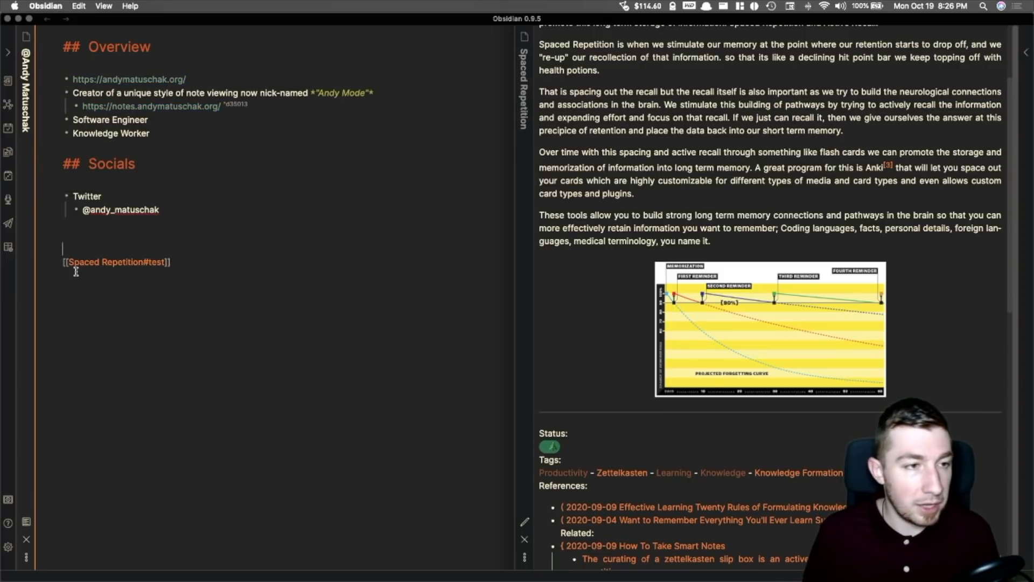
{"action": "type", "text": "!"}
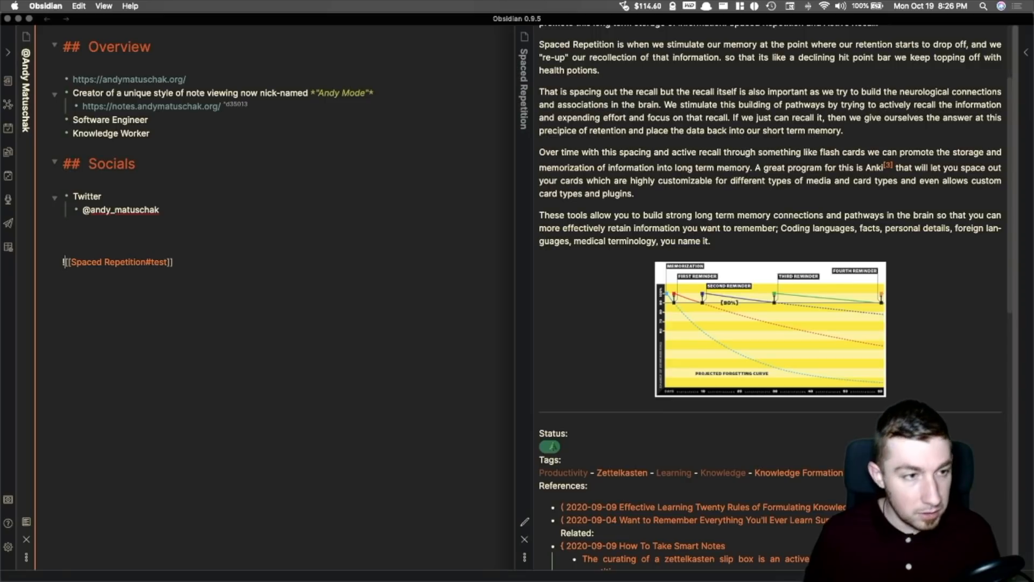
{"action": "key", "text": "super+e"}
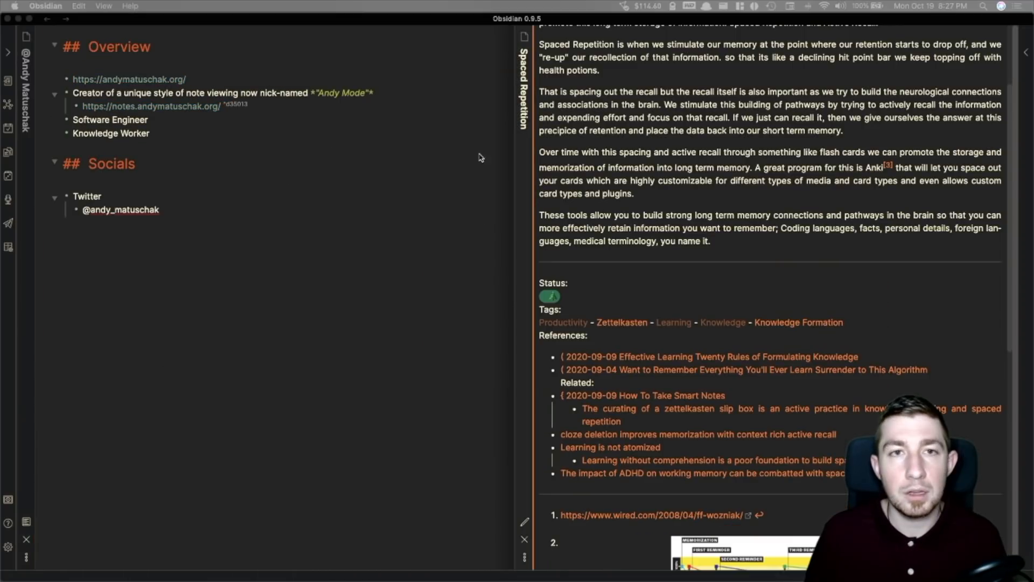
{"action": "left_click", "coordinate": [652, 168]}
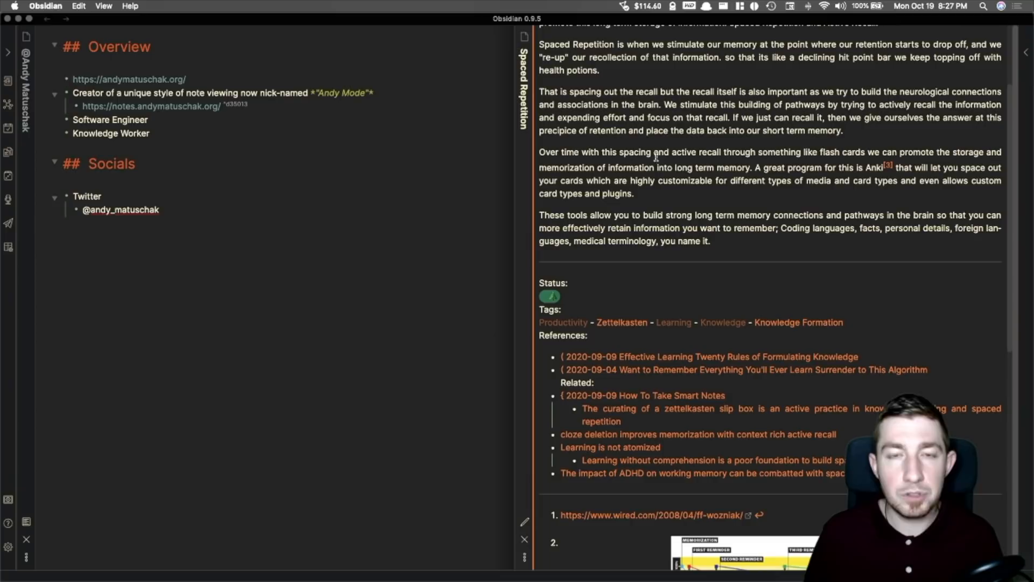
{"action": "key", "text": "super+w"}
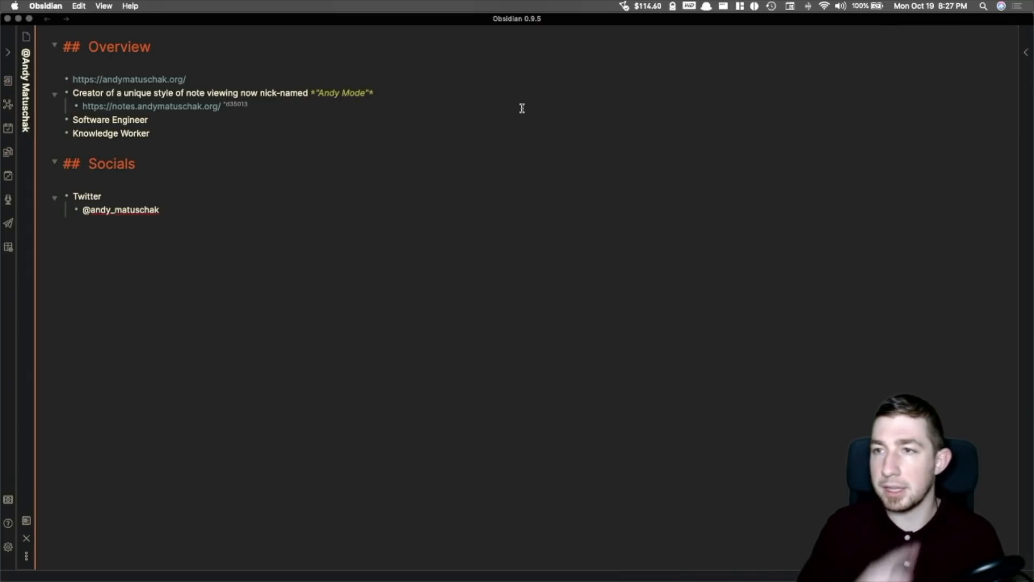
{"action": "left_click", "coordinate": [204, 262]}
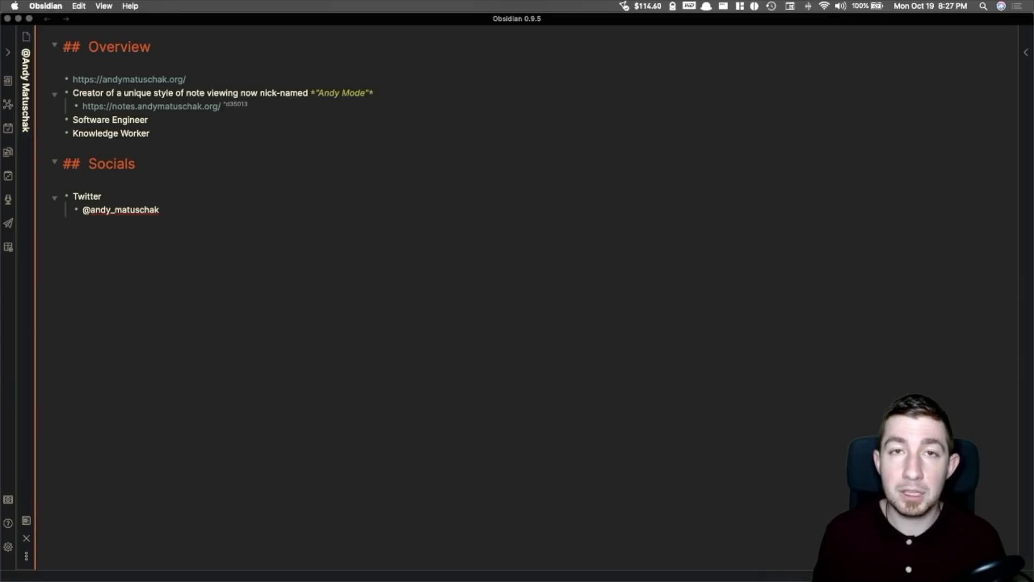
{"action": "key", "text": "super+shift+w"}
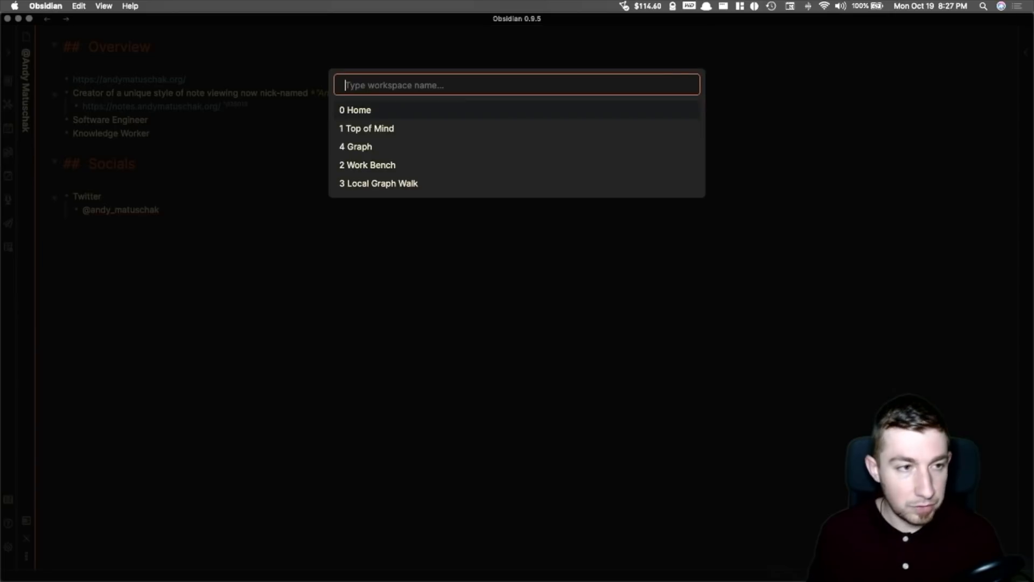
{"action": "key", "text": "Escape"}
{"action": "key", "text": "super+space"}
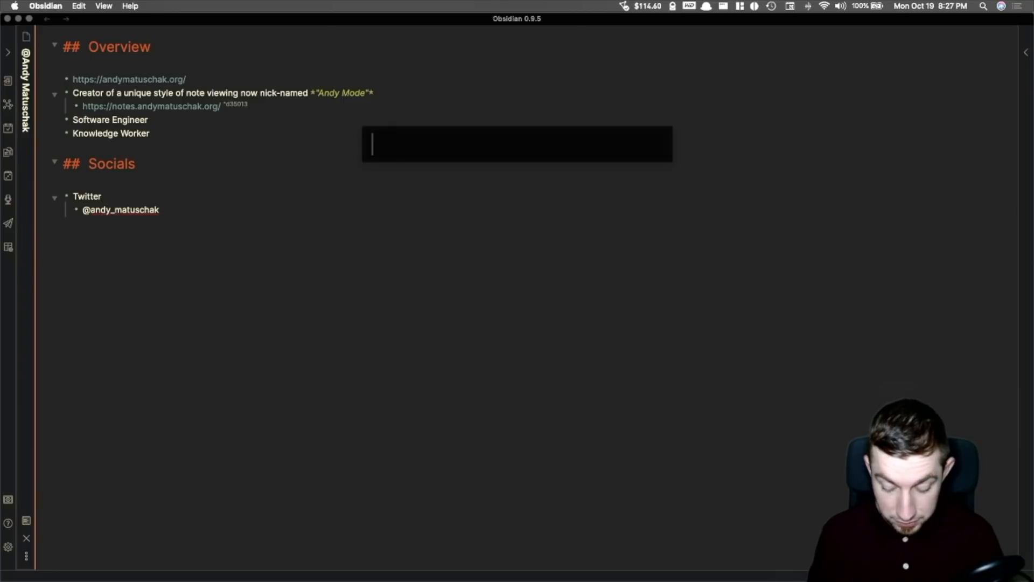
{"action": "key", "text": "Escape"}
- Find the "% 2020-09-08 Getting Things Done" note through the "%" prefix and open it
{"action": "key", "text": "super+o"}
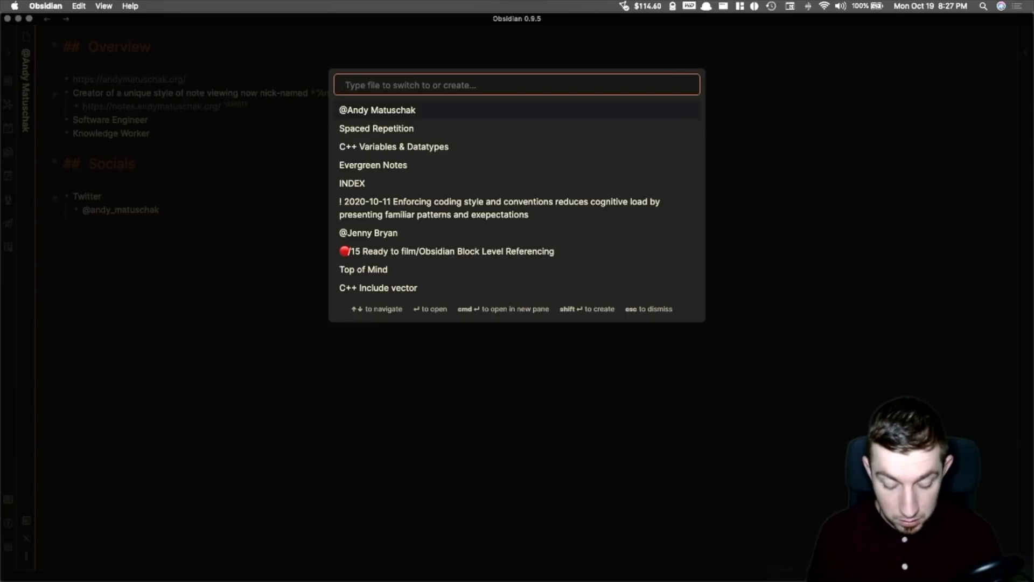
{"action": "type", "text": "%"}
{"action": "key", "text": "Down"}
{"action": "key", "text": "Down"}
{"action": "key", "text": "Down"}
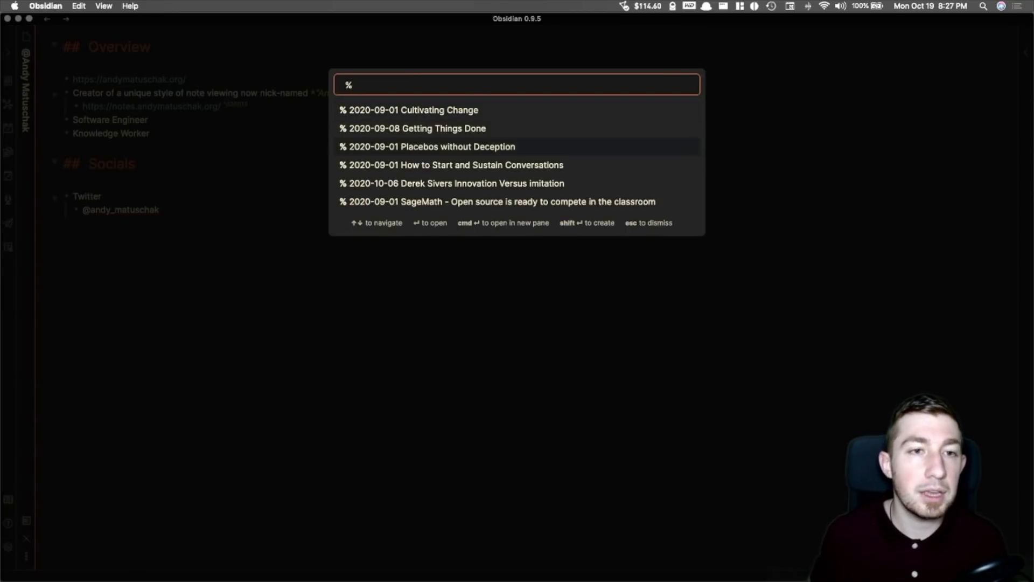
{"action": "type", "text": "get"}
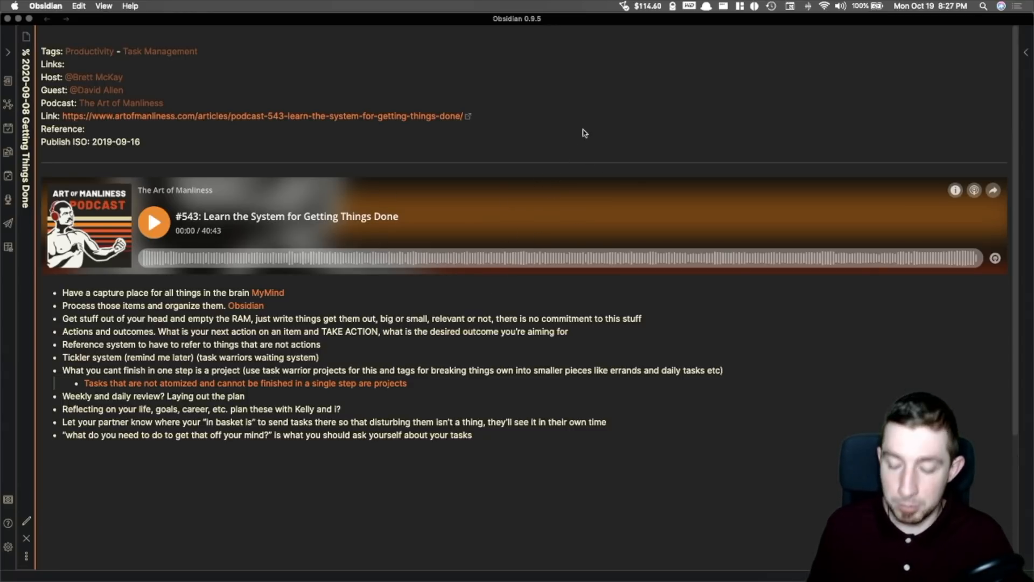
- Examine the podcast player's iframe line in the source of the Getting Things Done note
{"action": "key", "text": "super+e"}
{"action": "scroll", "coordinate": [825, 112], "scroll_direction": "up", "scroll_amount": 2}
{"action": "scroll", "coordinate": [825, 111], "scroll_direction": "up", "scroll_amount": 1}
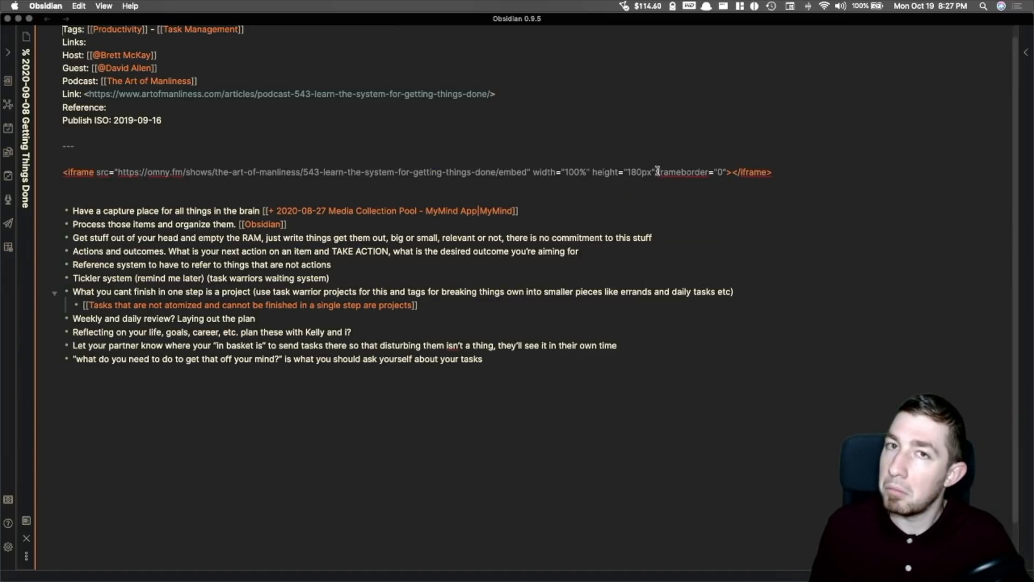
{"action": "left_click", "coordinate": [332, 265]}
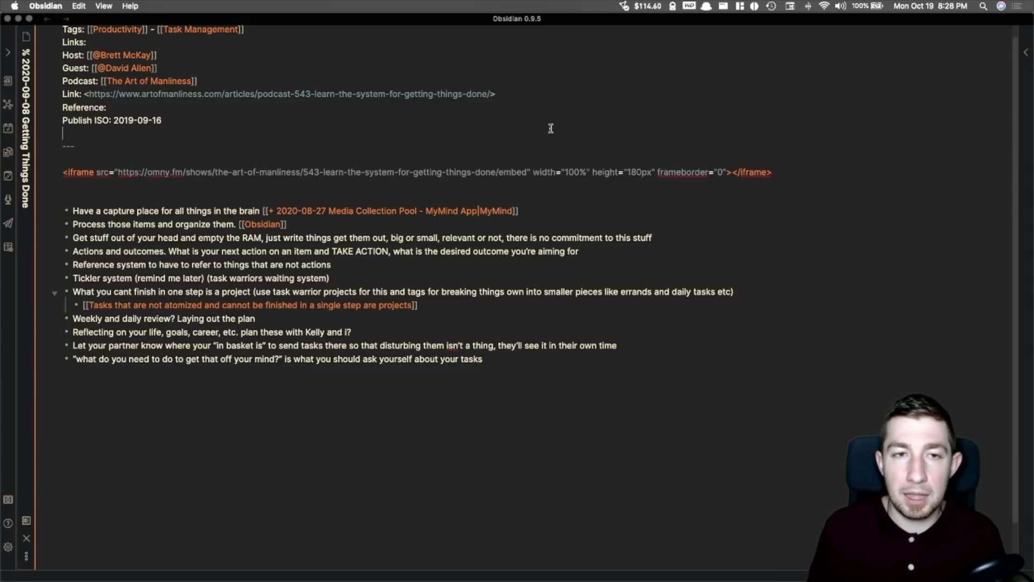
{"action": "key", "text": "super+o"}
{"action": "type", "text": "@an"}
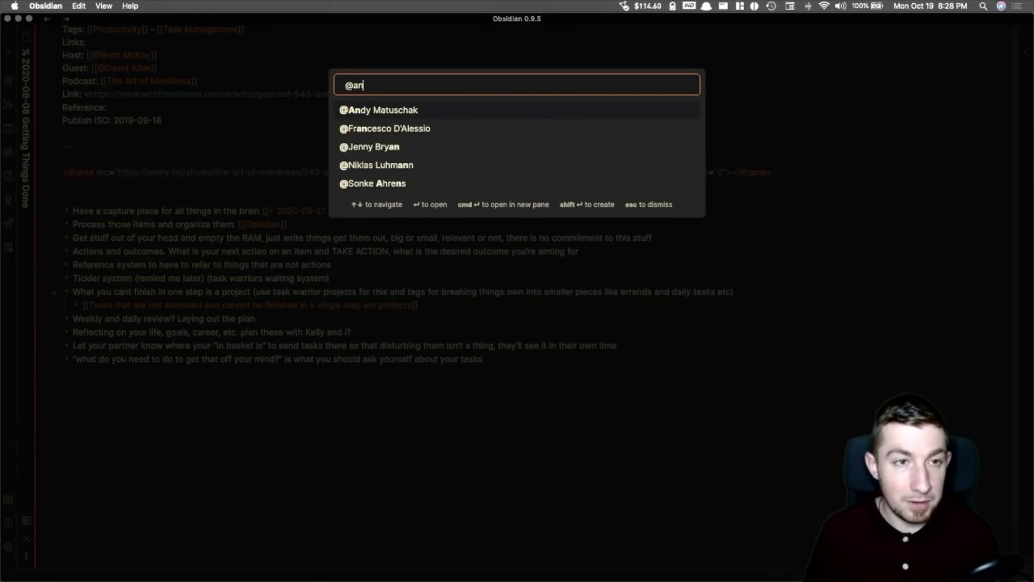
{"action": "key", "text": "Return"}
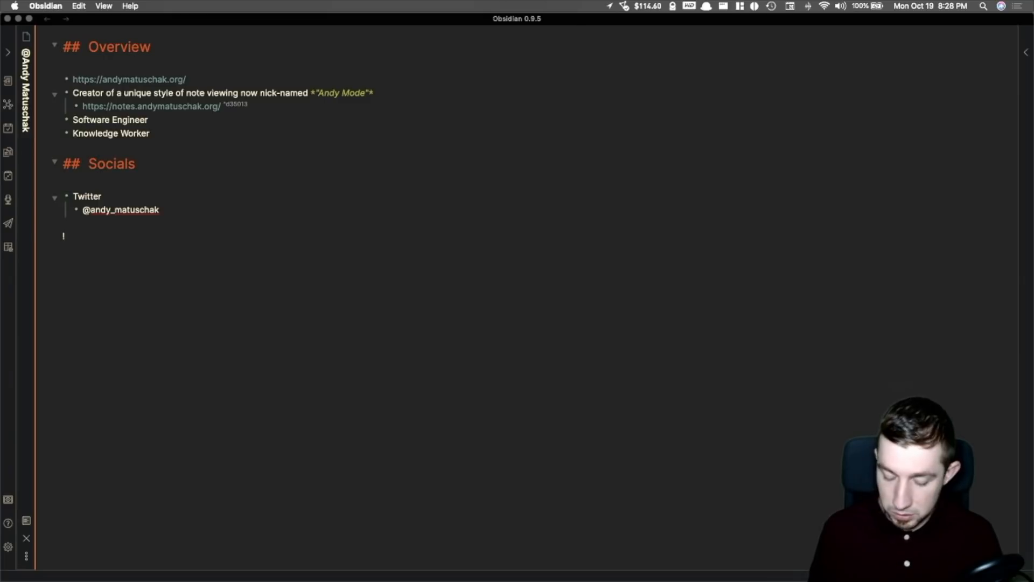
- Embed the podcast iframe block of the "% 2020-09-08 Getting Things Done" note below the Socials section and preview it
{"action": "type", "text": "[["}
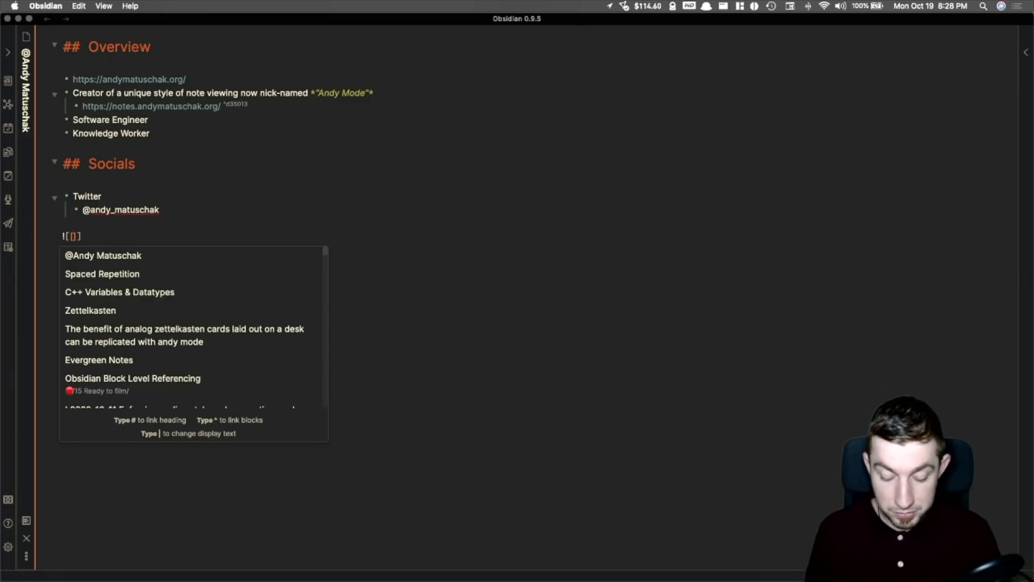
{"action": "type", "text": "%"}
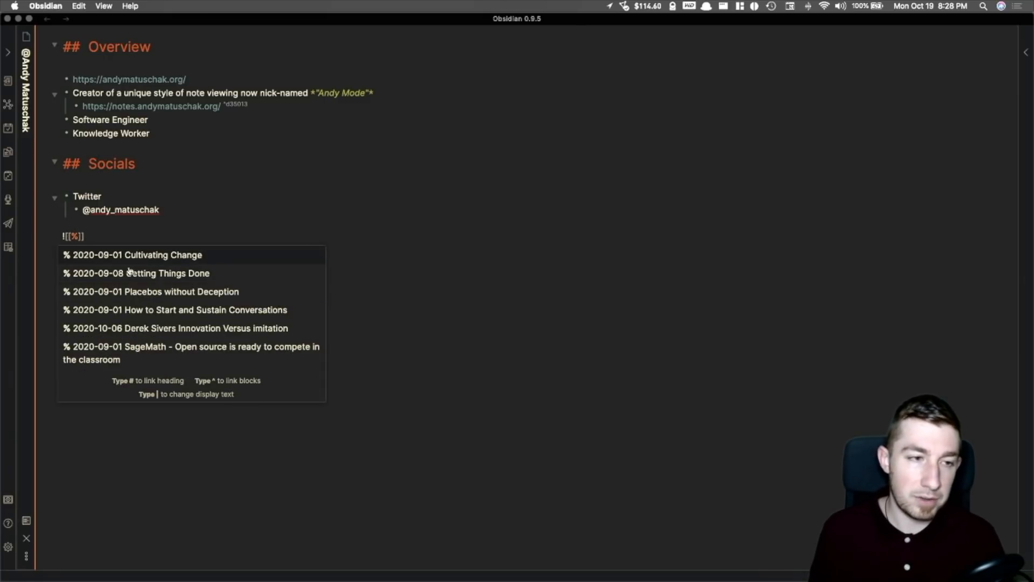
{"action": "left_click", "coordinate": [170, 273]}
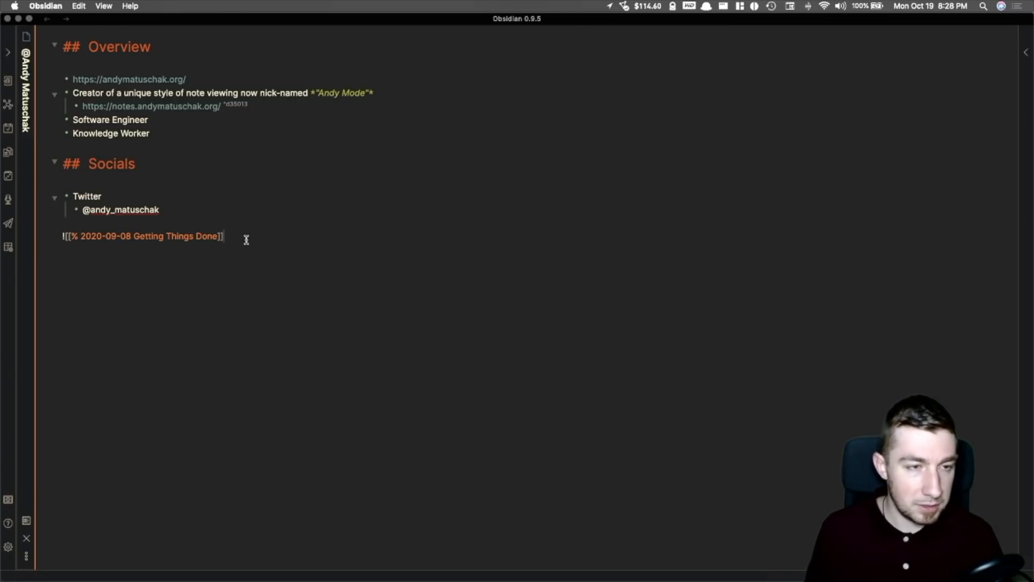
{"action": "key", "text": "End"}
{"action": "type", "text": "^"}
{"action": "key", "text": "Down"}
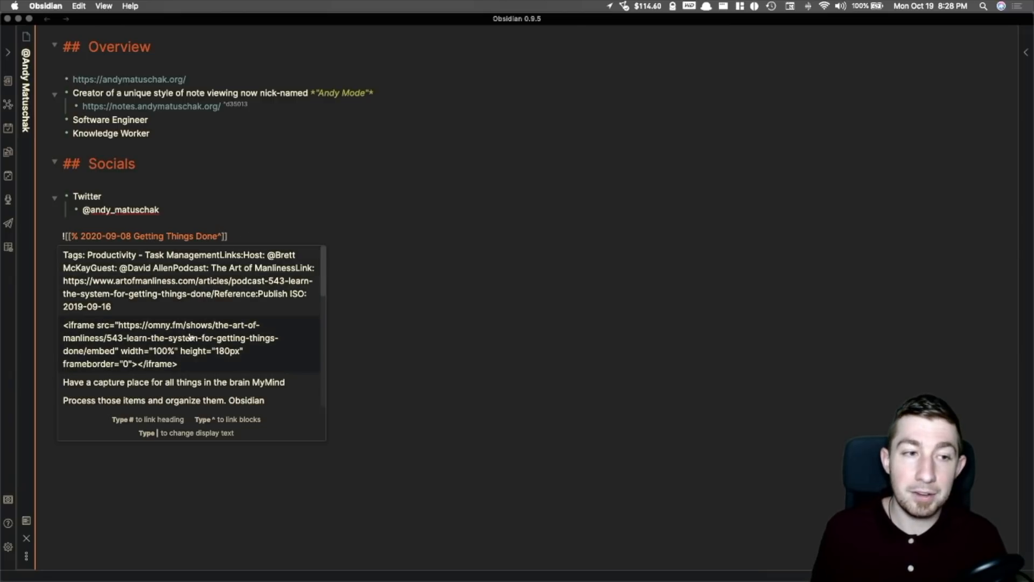
{"action": "left_click", "coordinate": [212, 344]}
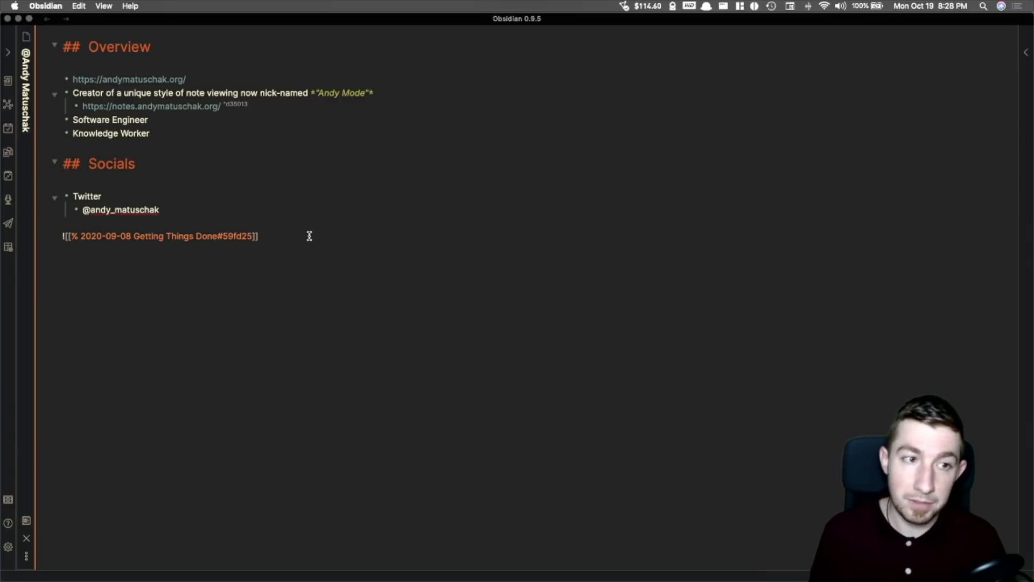
{"action": "key", "text": "super+e"}
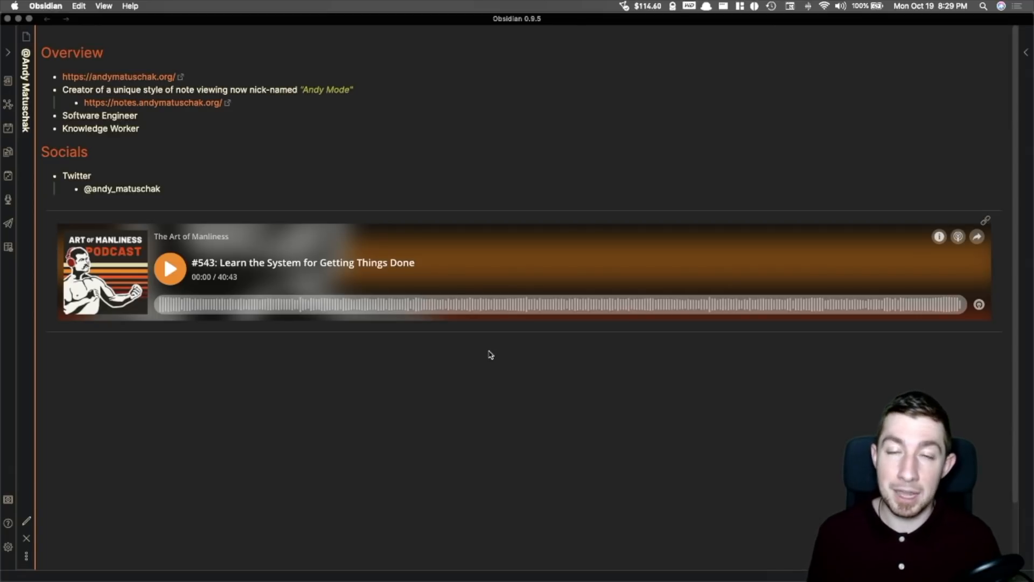
- Below the podcast embed, embed the centered tweet iframe block of the "! 2020-10-11 Enforcing coding style and conventions" note
{"action": "key", "text": "super+e"}
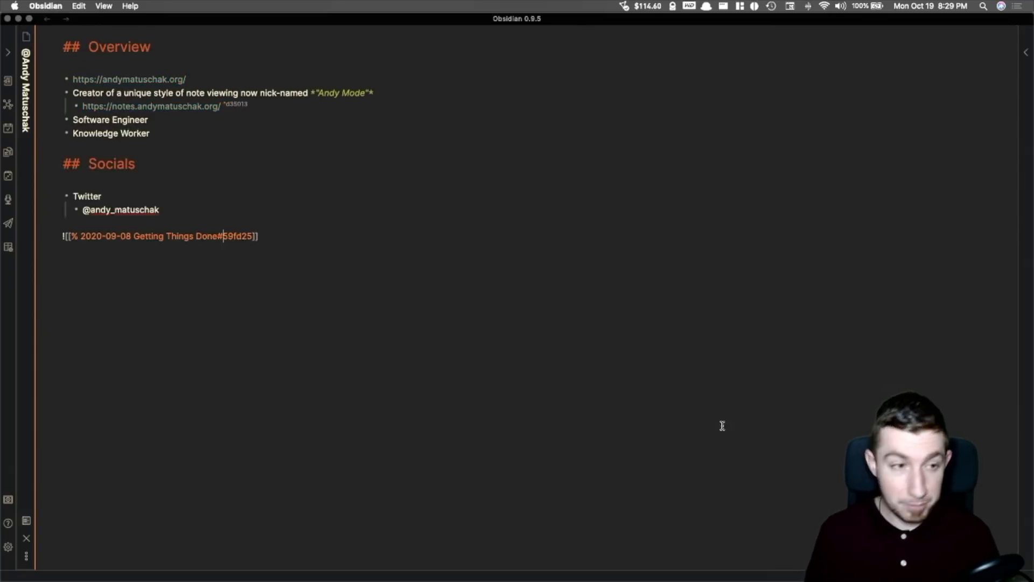
{"action": "key", "text": "super+Right"}
{"action": "key", "text": "Return"}
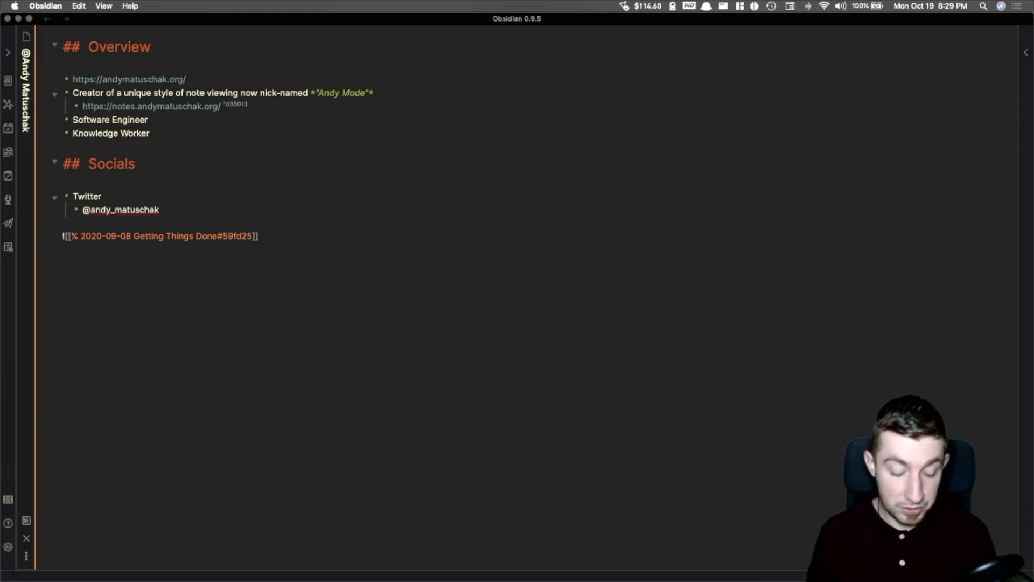
{"action": "type", "text": "![[!"}
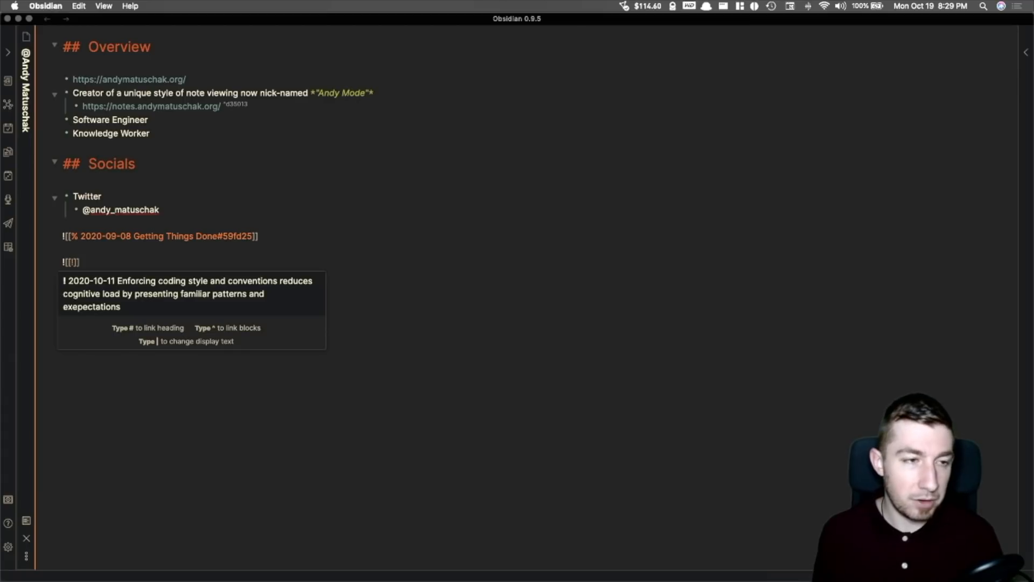
{"action": "key", "text": "Return"}
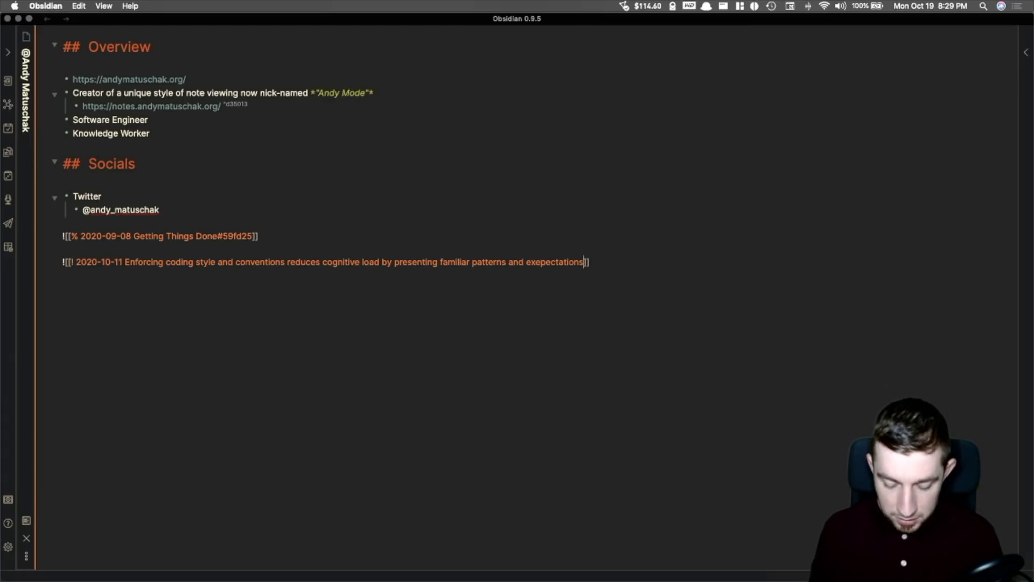
{"action": "type", "text": "^"}
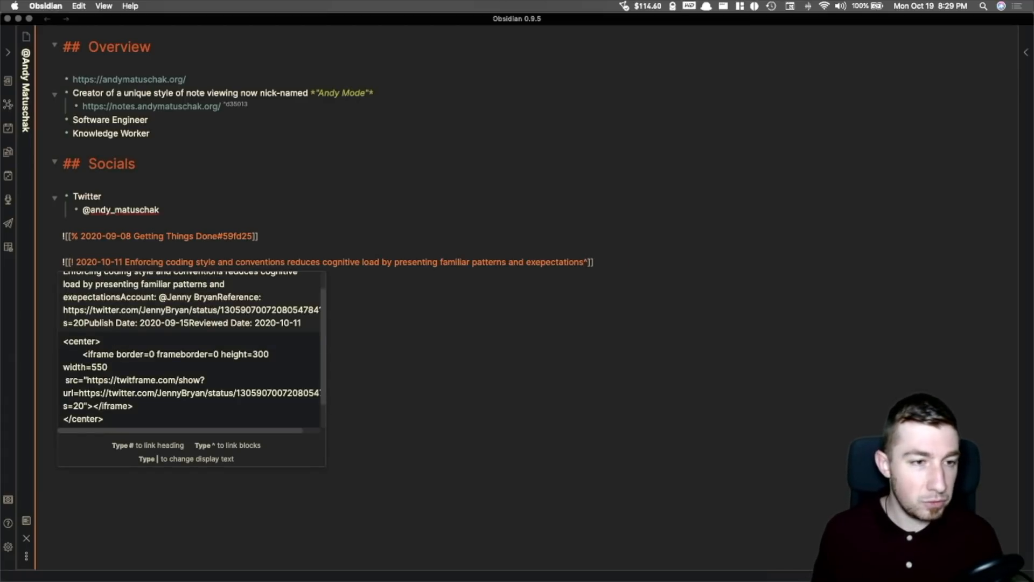
{"action": "key", "text": "Return"}
{"action": "key", "text": "super+e"}
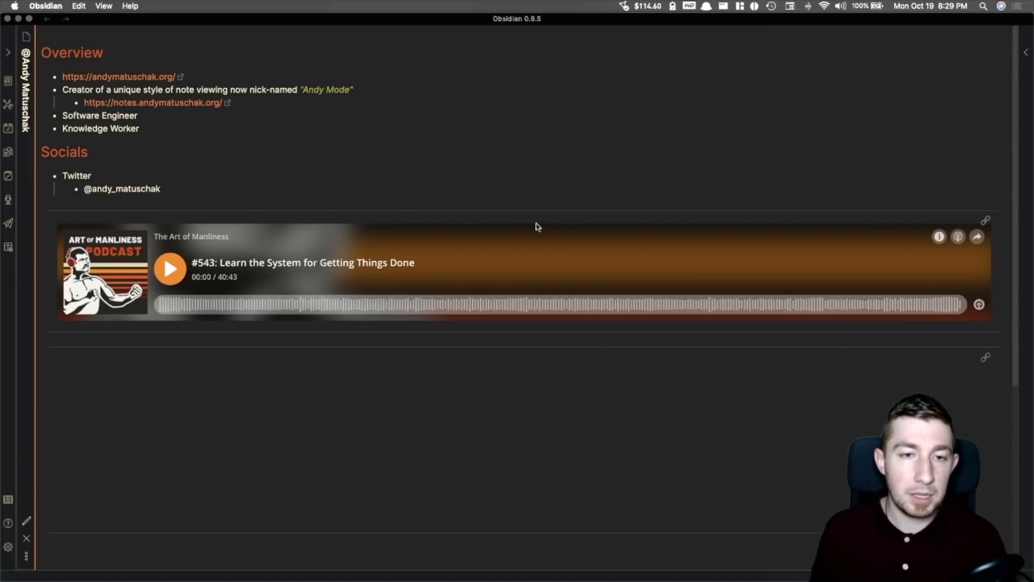
{"action": "scroll", "coordinate": [539, 221], "scroll_direction": "down", "scroll_amount": 5}
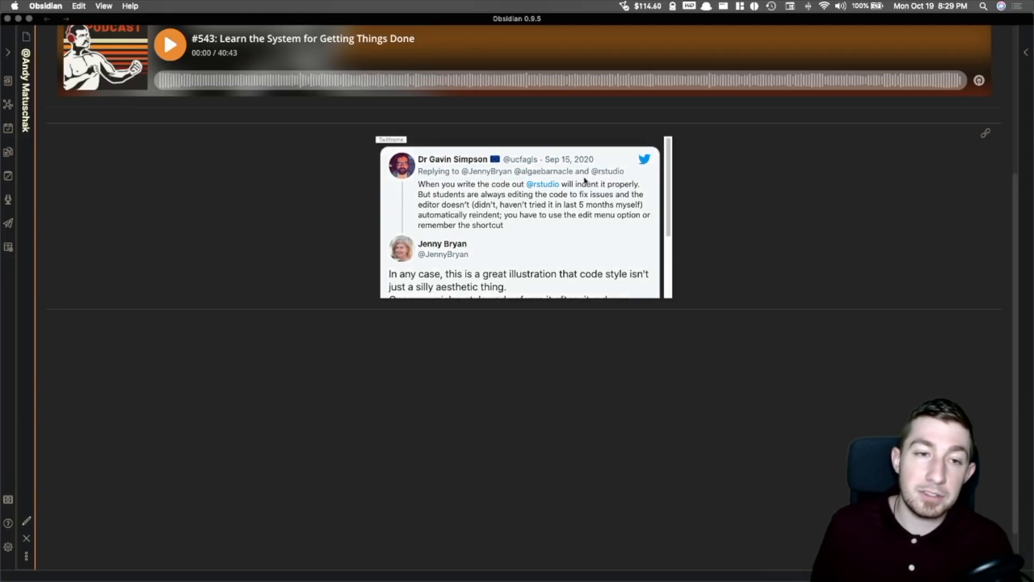
{"action": "scroll", "coordinate": [584, 175], "scroll_direction": "down", "scroll_amount": 3}
{"action": "scroll", "coordinate": [584, 175], "scroll_direction": "up", "scroll_amount": 3}
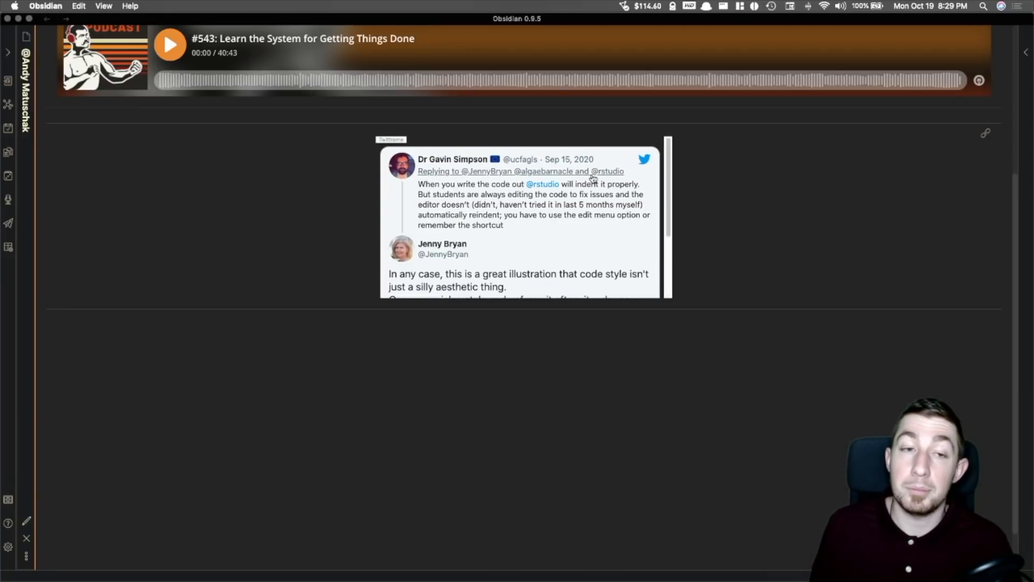
{"action": "scroll", "coordinate": [588, 178], "scroll_direction": "down", "scroll_amount": 3}
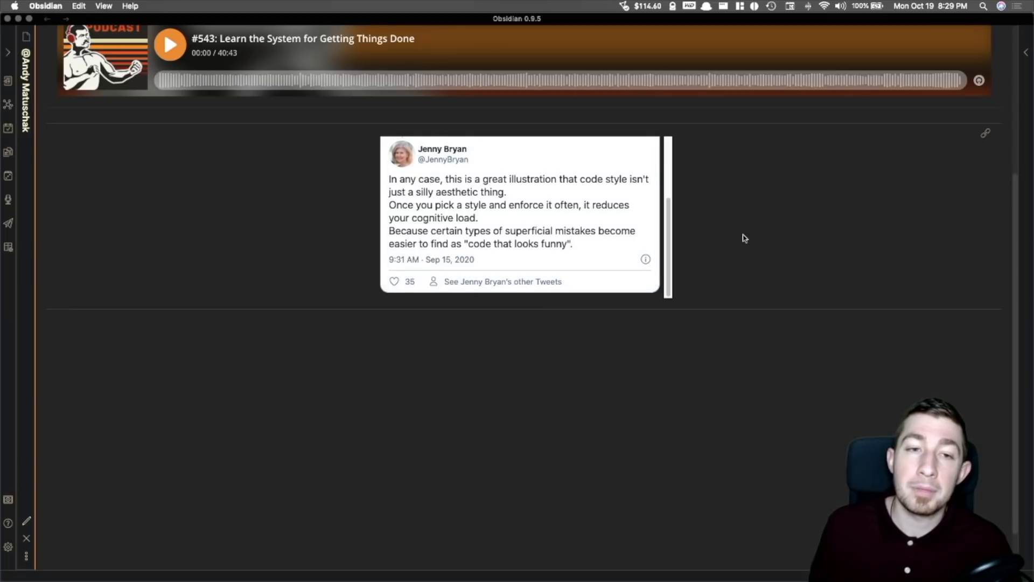
{"action": "scroll", "coordinate": [744, 236], "scroll_direction": "up", "scroll_amount": 2}
{"action": "scroll", "coordinate": [745, 236], "scroll_direction": "up", "scroll_amount": 5}
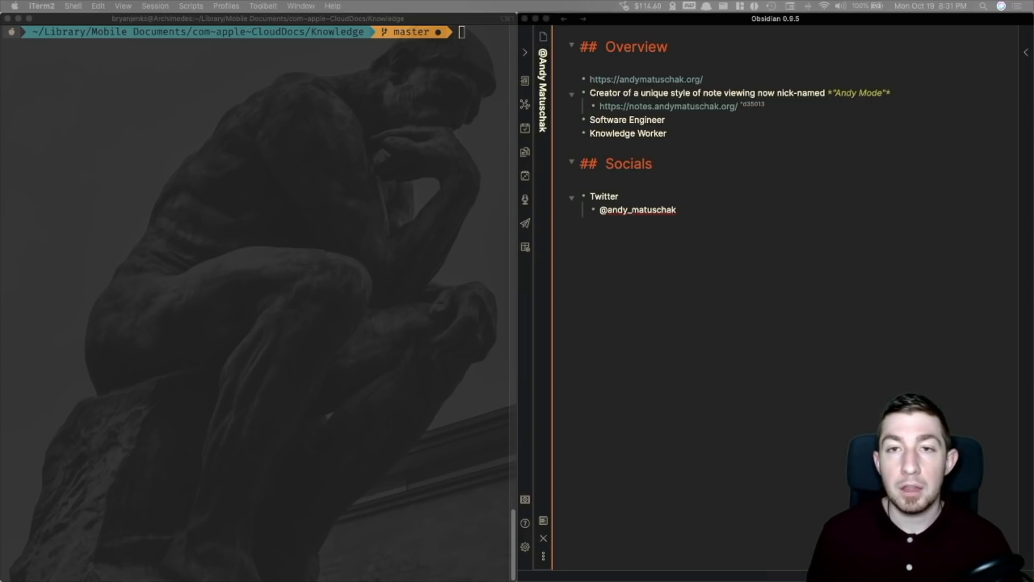
- Switch to the iTerm2 terminal and write the search command rg "^d35013" for the vault folder
{"action": "left_click", "coordinate": [760, 106]}
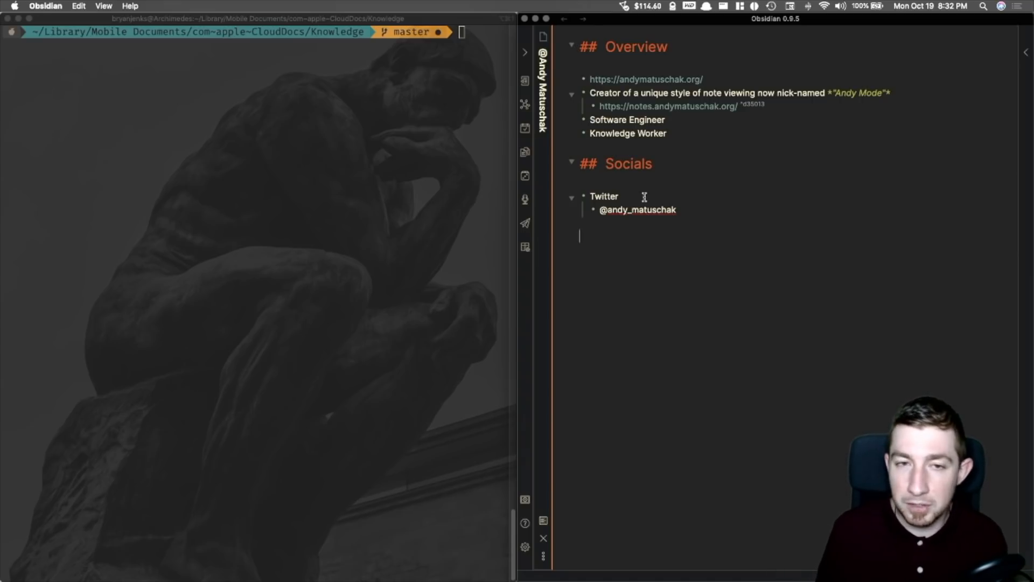
{"action": "left_click", "coordinate": [451, 143]}
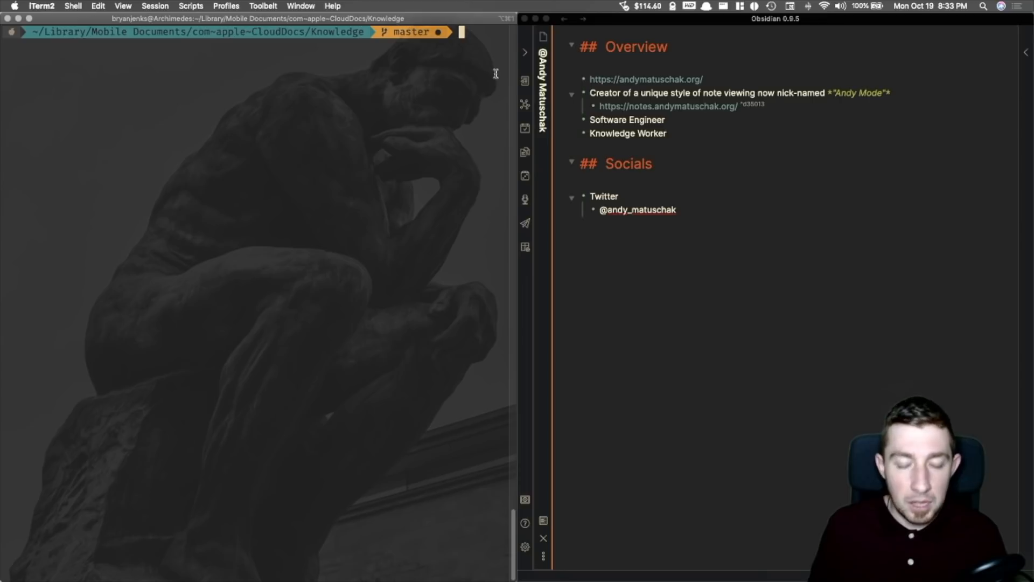
{"action": "type", "text": "rg \"d35013"}
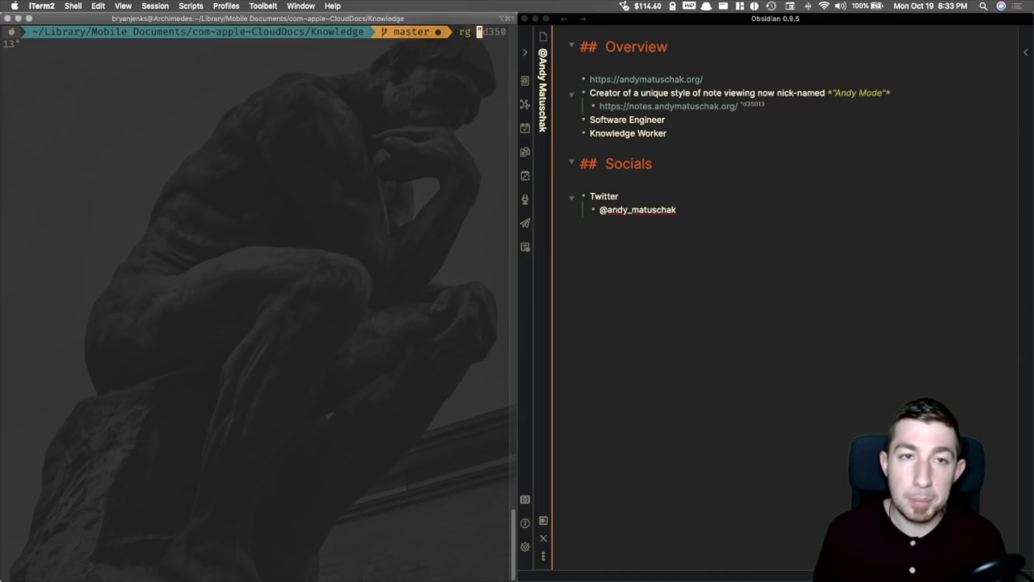
{"action": "key", "text": "Right"}
{"action": "type", "text": "^"}
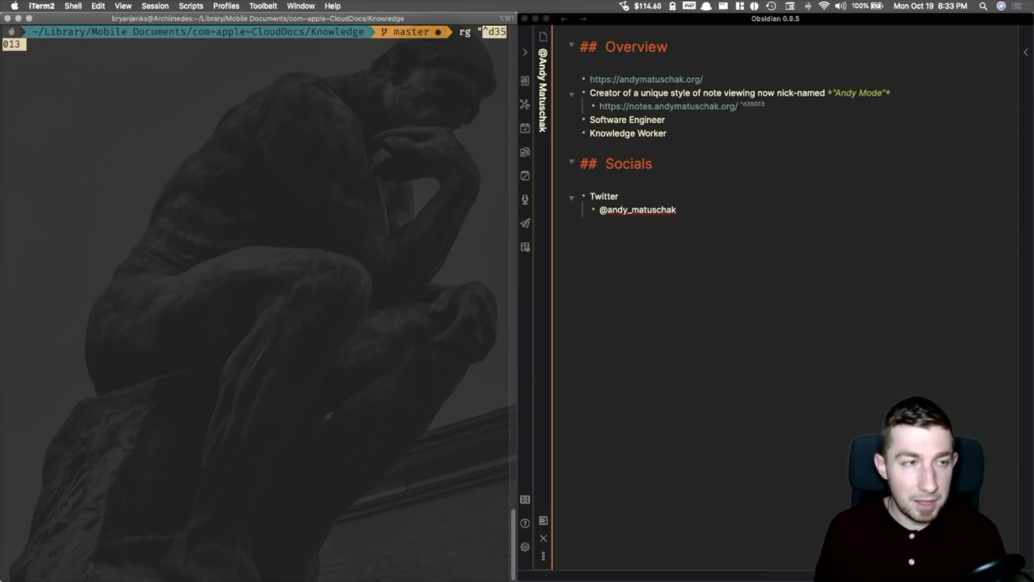
{"action": "key", "text": "ctrl+e"}
{"action": "type", "text": "\""}
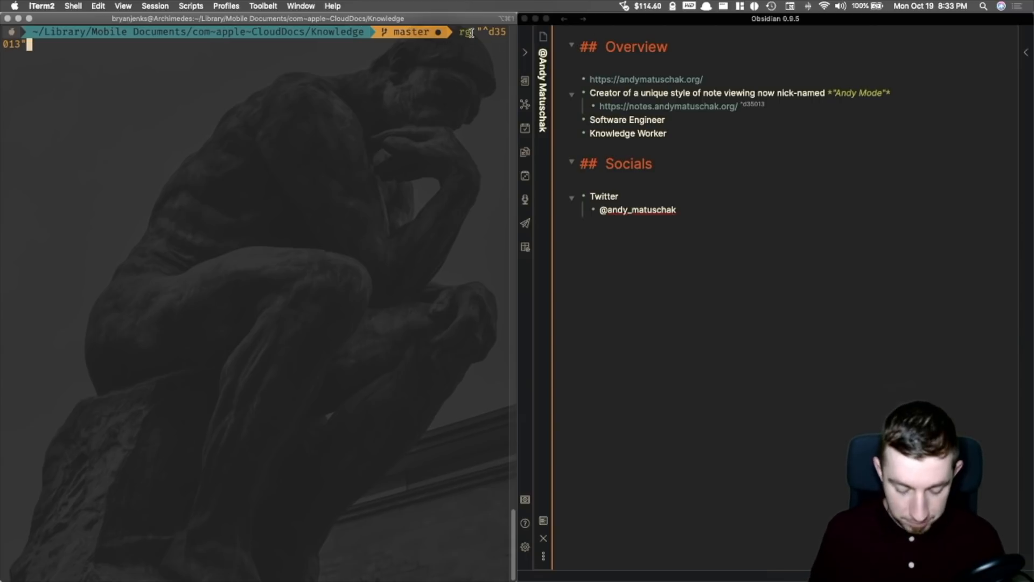
- Reduce the terminal's text size, fit its window back to half the screen and run the search
{"action": "key", "text": "super+minus"}
{"action": "key", "text": "super+minus"}
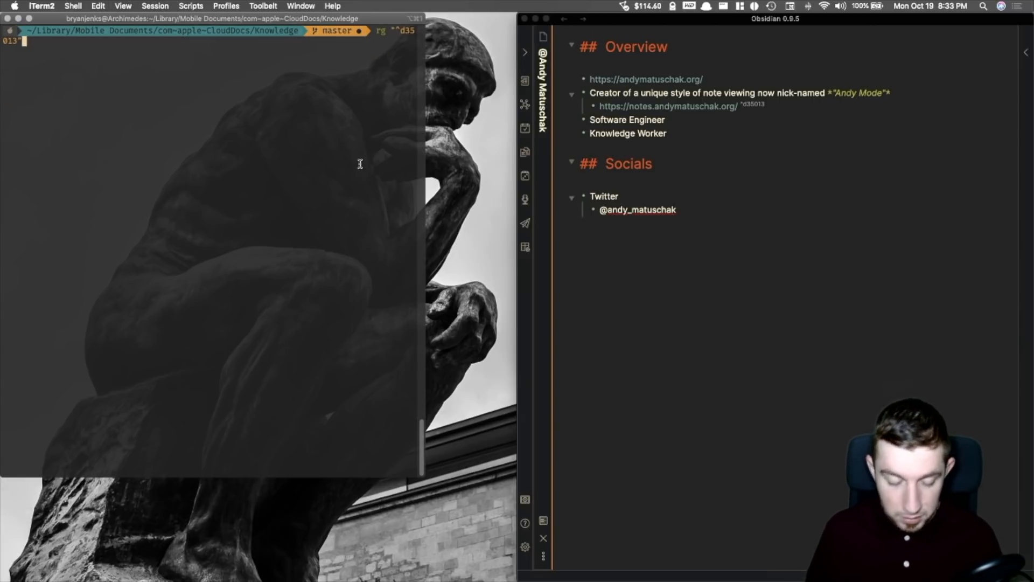
{"action": "key", "text": "ctrl+alt+Left"}
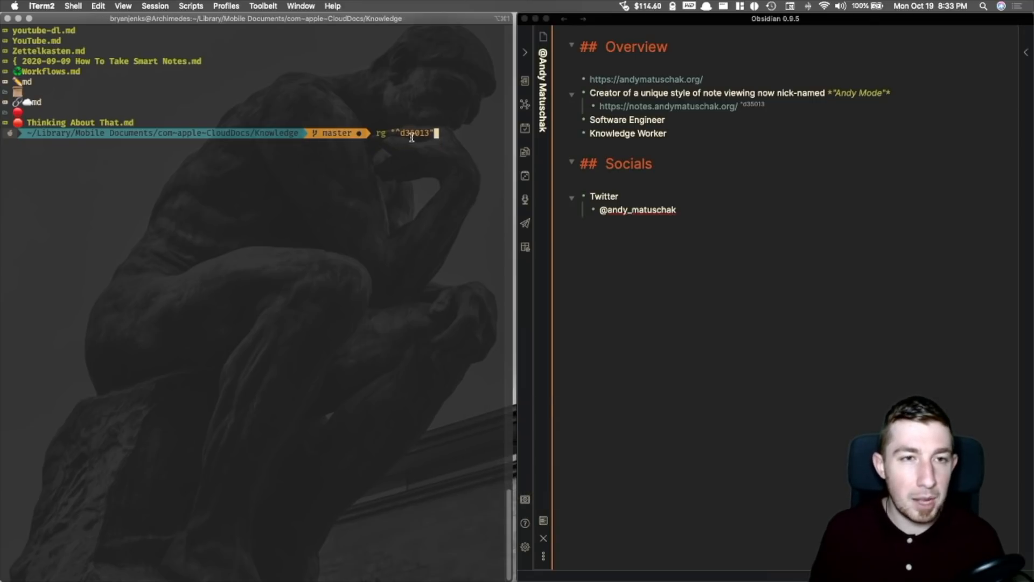
{"action": "key", "text": "Return"}
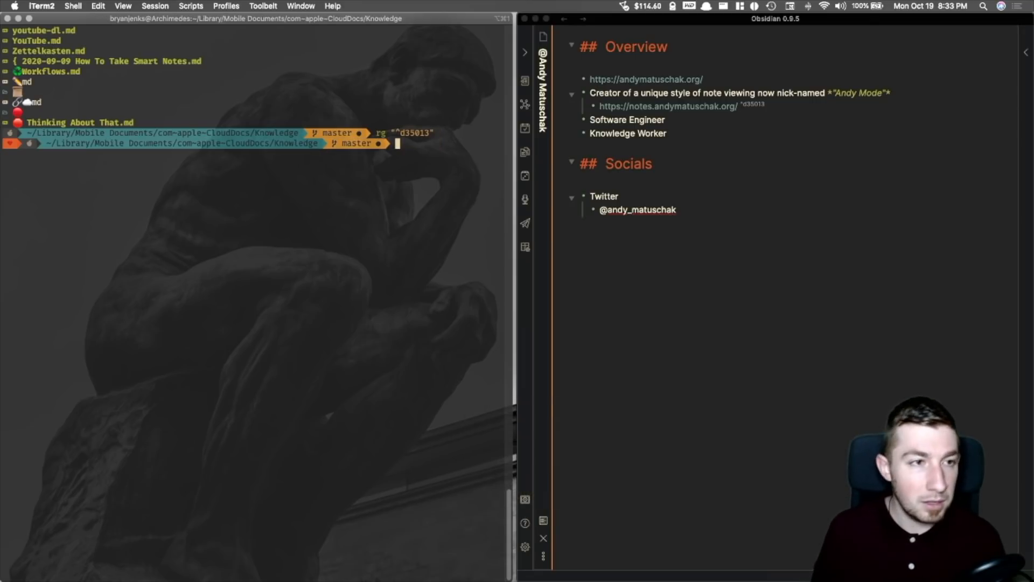
- Run the block ID search again with the caret escaped, as rg "\^d35013"
{"action": "key", "text": "Up"}
{"action": "key", "text": "Left"}
{"action": "key", "text": "Left"}
{"action": "key", "text": "Left"}
{"action": "key", "text": "Left"}
{"action": "key", "text": "Left"}
{"action": "key", "text": "Left"}
{"action": "key", "text": "Left"}
{"action": "key", "text": "Left"}
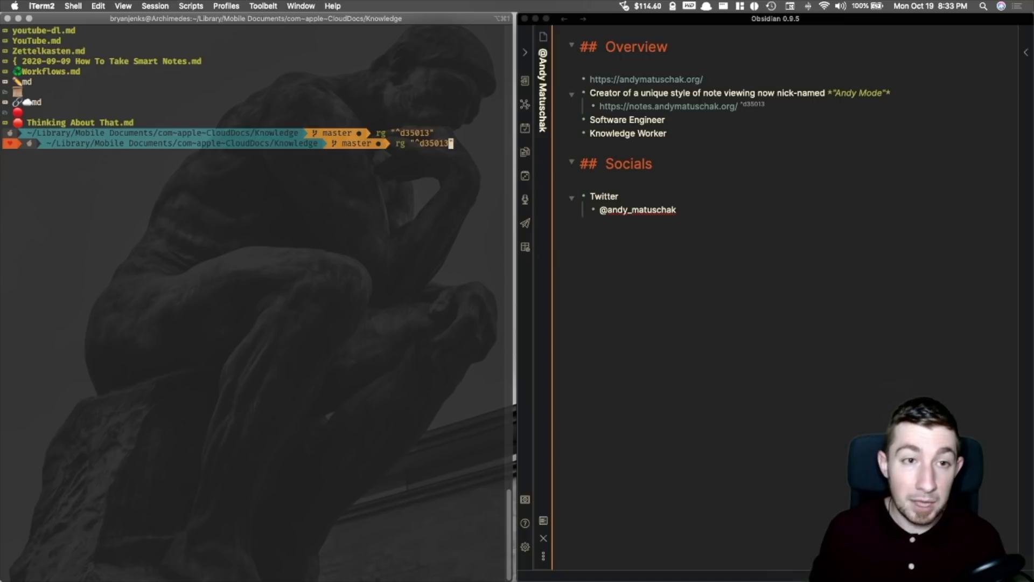
{"action": "type", "text": "\\"}
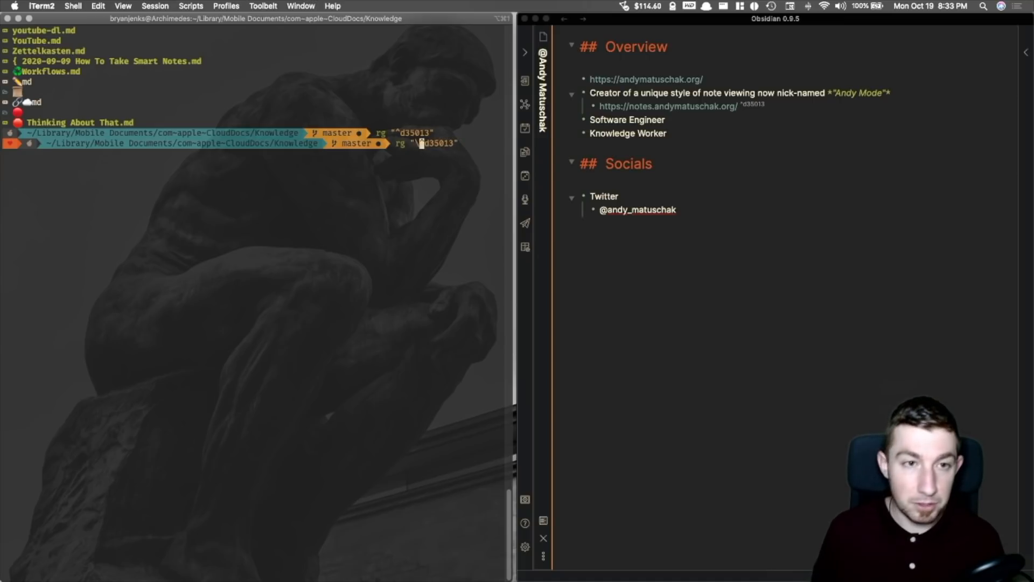
{"action": "key", "text": "Return"}
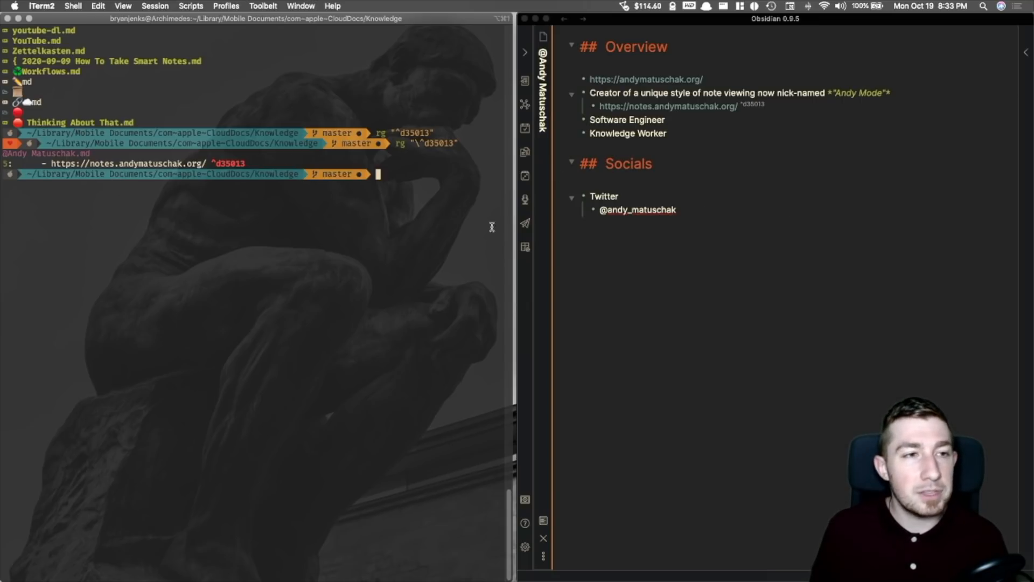
{"action": "left_click", "coordinate": [799, 281]}
{"action": "key", "text": "super+e"}
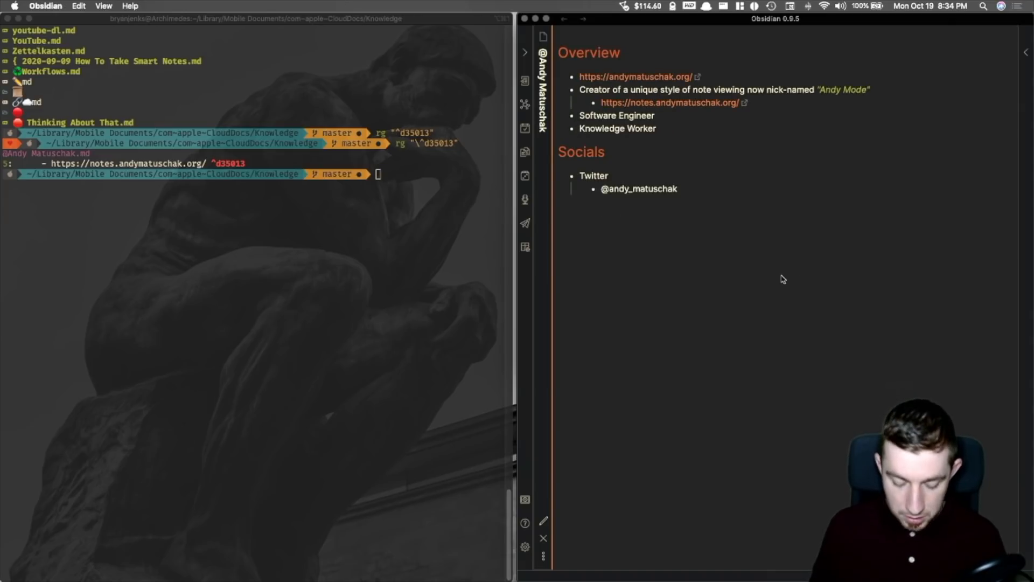
{"action": "key", "text": "super+o"}
{"action": "type", "text": "ever"}
{"action": "key", "text": "Return"}
{"action": "scroll", "coordinate": [782, 294], "scroll_direction": "down", "scroll_amount": 5}
{"action": "scroll", "coordinate": [827, 267], "scroll_direction": "up", "scroll_amount": 5}
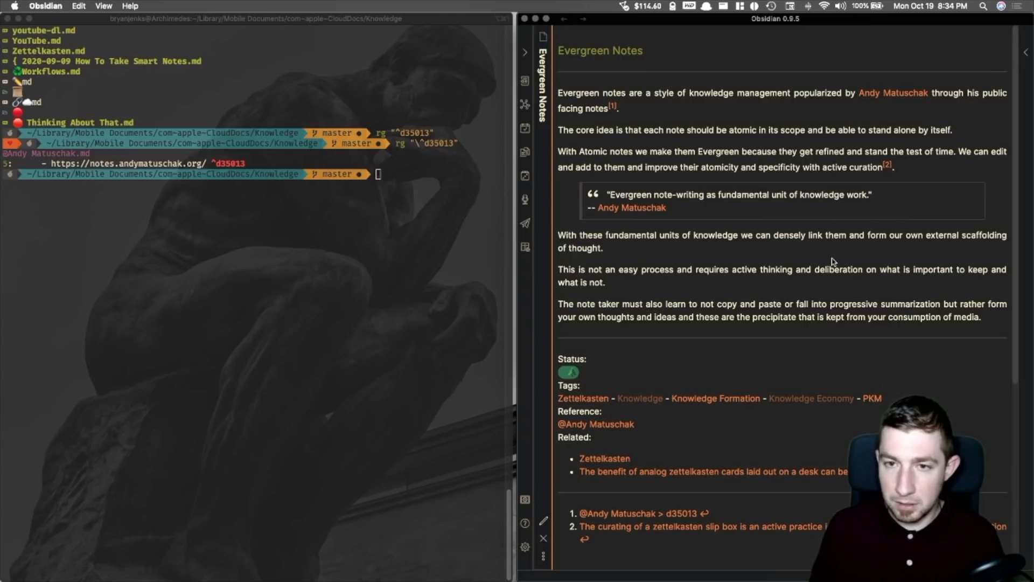
{"action": "key", "text": "super+e"}
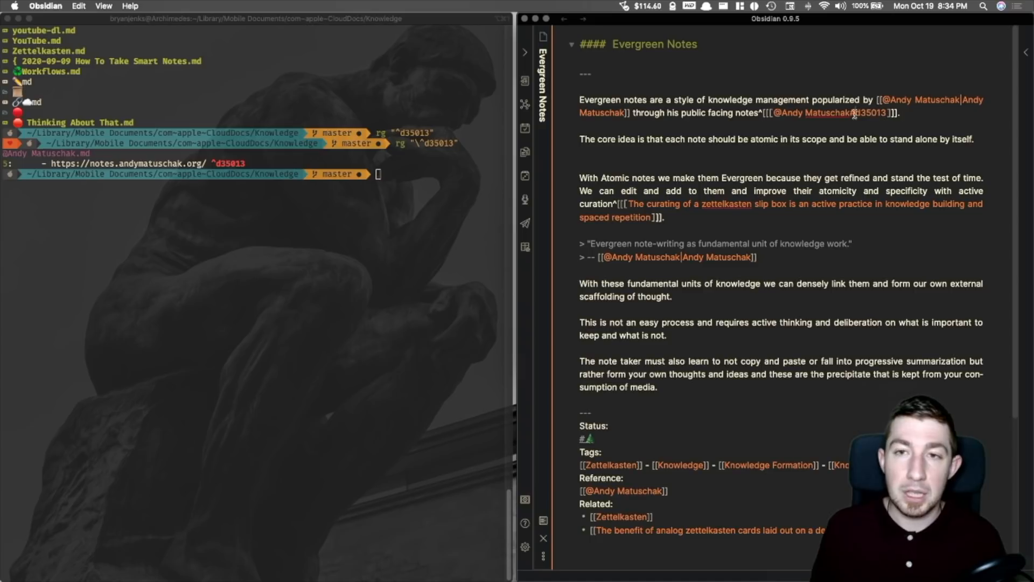
{"action": "double_click", "coordinate": [877, 112]}
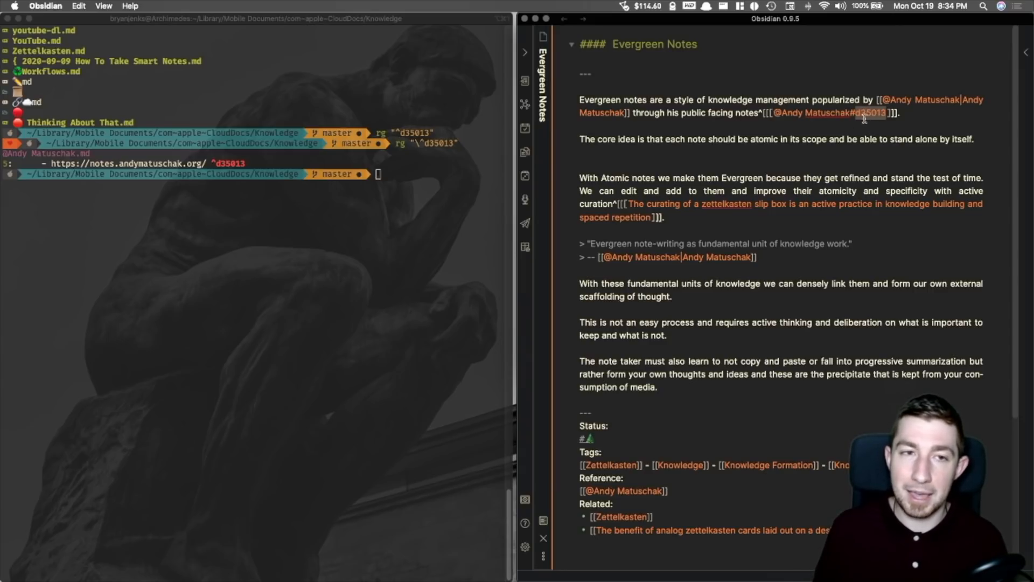
- In the terminal, search the vault for the ID without its escaped caret, using rg "d35013"
{"action": "left_click", "coordinate": [455, 199]}
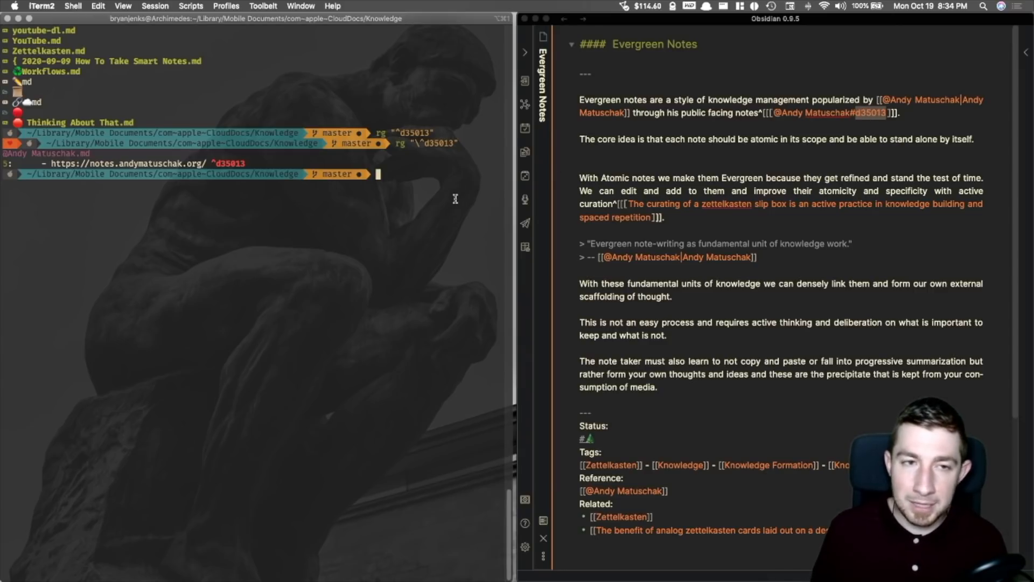
{"action": "key", "text": "Up"}
{"action": "key", "text": "Left"}
{"action": "key", "text": "Left"}
{"action": "key", "text": "Left"}
{"action": "key", "text": "Left"}
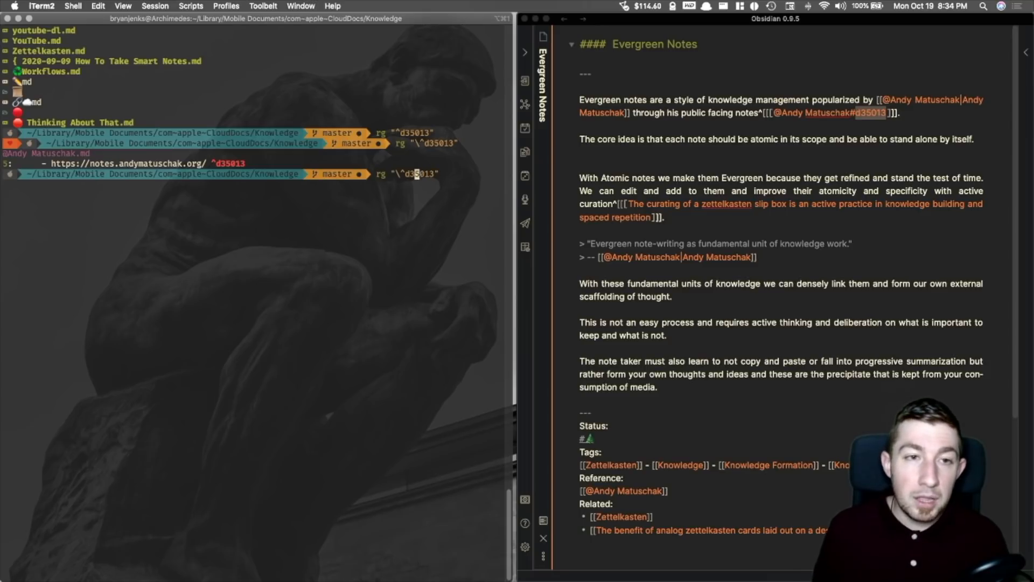
{"action": "key", "text": "Left"}
{"action": "key", "text": "Left"}
{"action": "key", "text": "Left"}
{"action": "key", "text": "BackSpace"}
{"action": "key", "text": "BackSpace"}
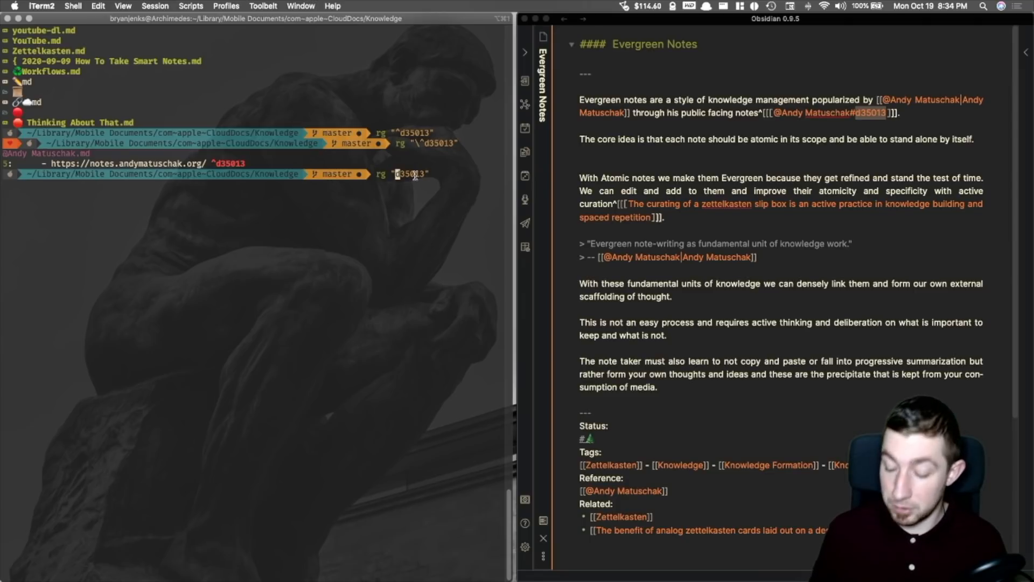
{"action": "key", "text": "Return"}
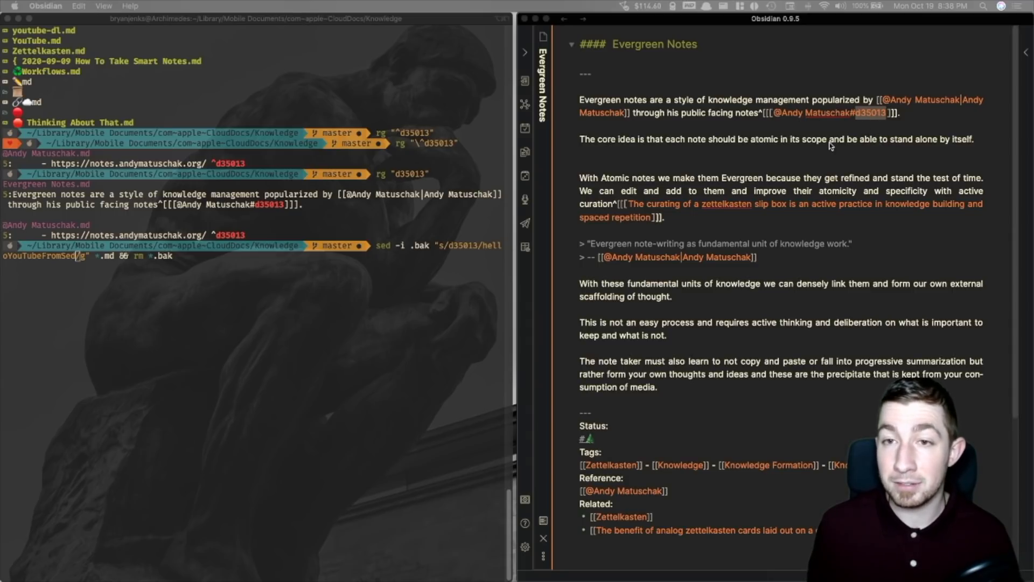
{"action": "key", "text": "super+alt+Left"}
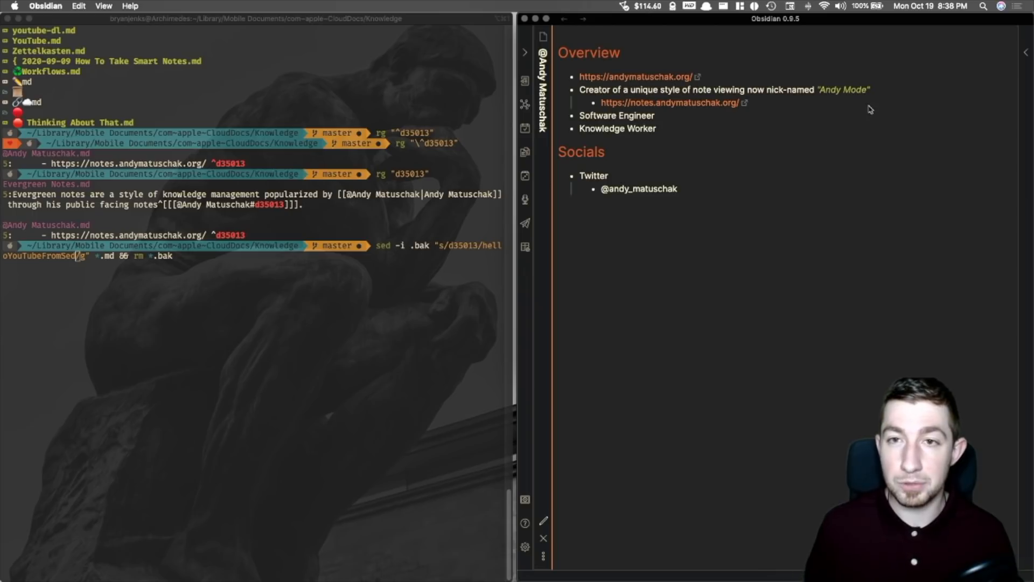
{"action": "key", "text": "super+e"}
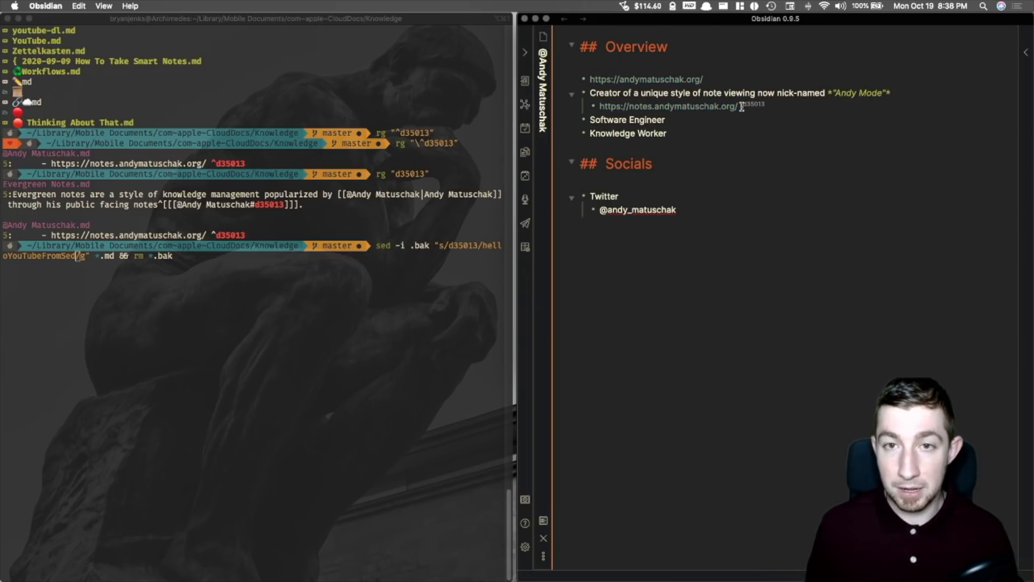
{"action": "key", "text": "super+alt+Right"}
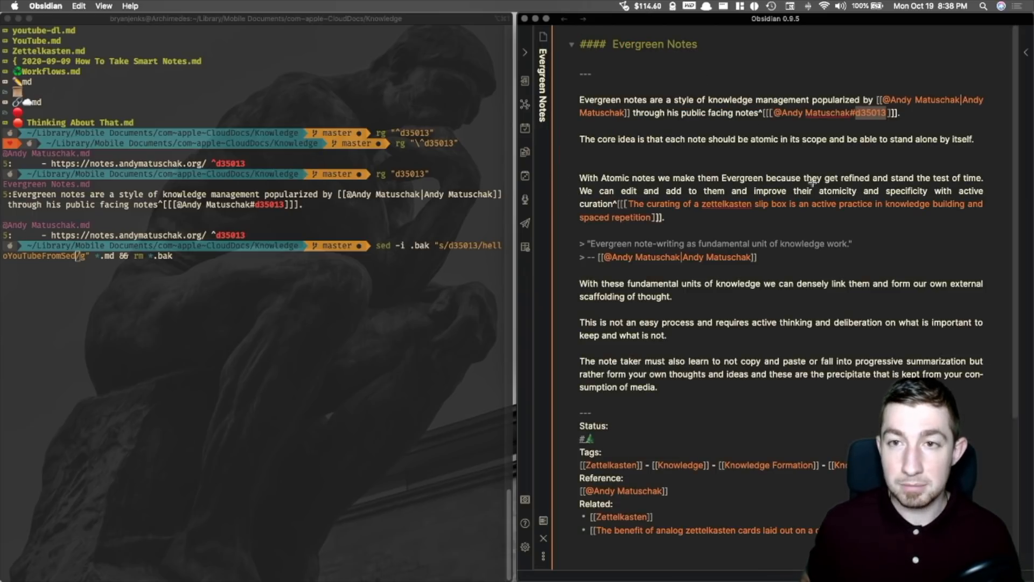
{"action": "left_click", "coordinate": [822, 179]}
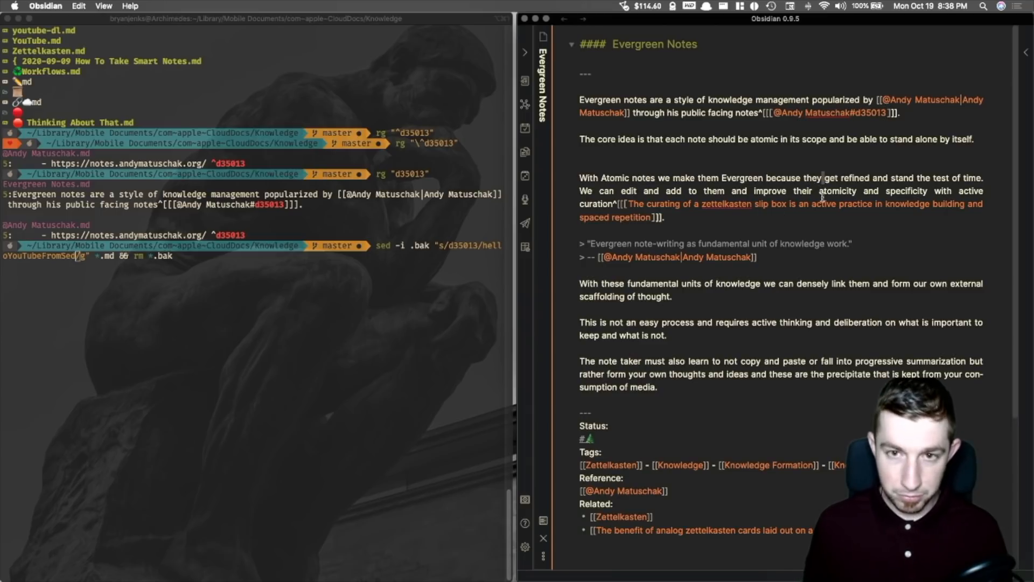
{"action": "left_click", "coordinate": [847, 114], "text": "shift"}
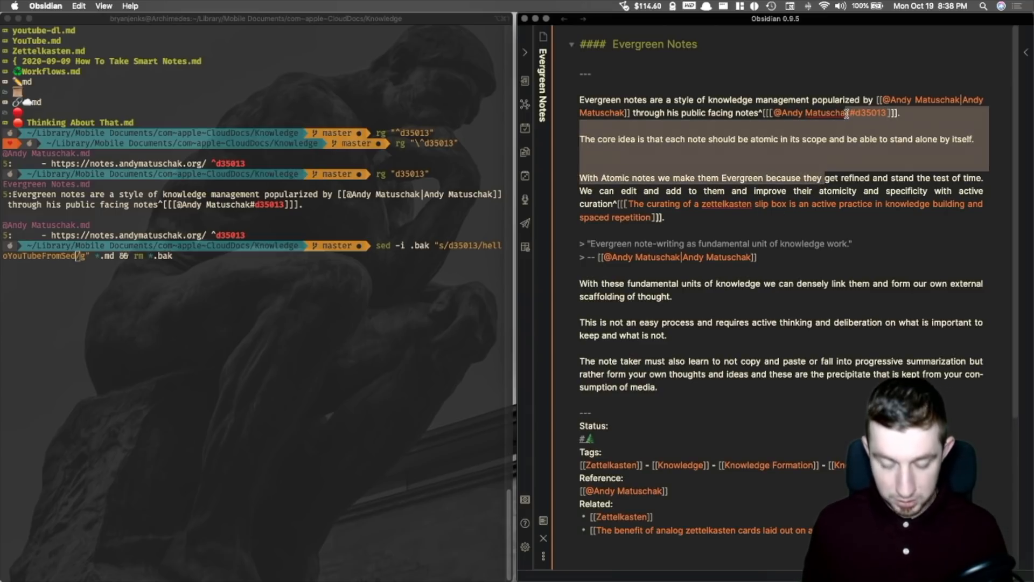
- Stack the terminal above Obsidian with both notes side by side, and select the d35013 ID in each note
{"action": "key", "text": "ctrl+alt+Up"}
{"action": "double_click", "coordinate": [342, 398]}
{"action": "double_click", "coordinate": [735, 389]}
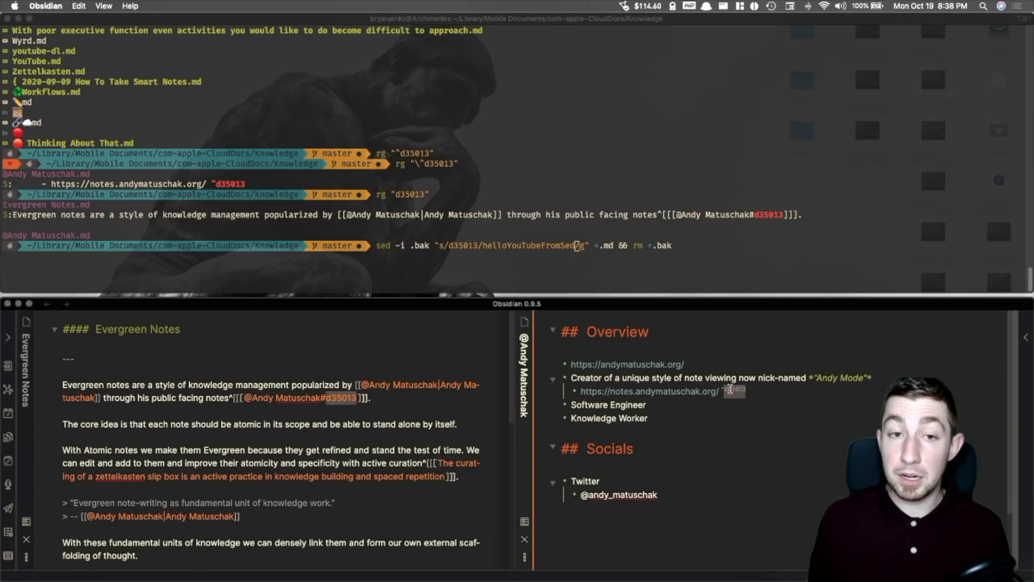
- Shrink the terminal window to a short strip and extend the Obsidian window up to meet it
{"action": "left_click", "coordinate": [435, 212]}
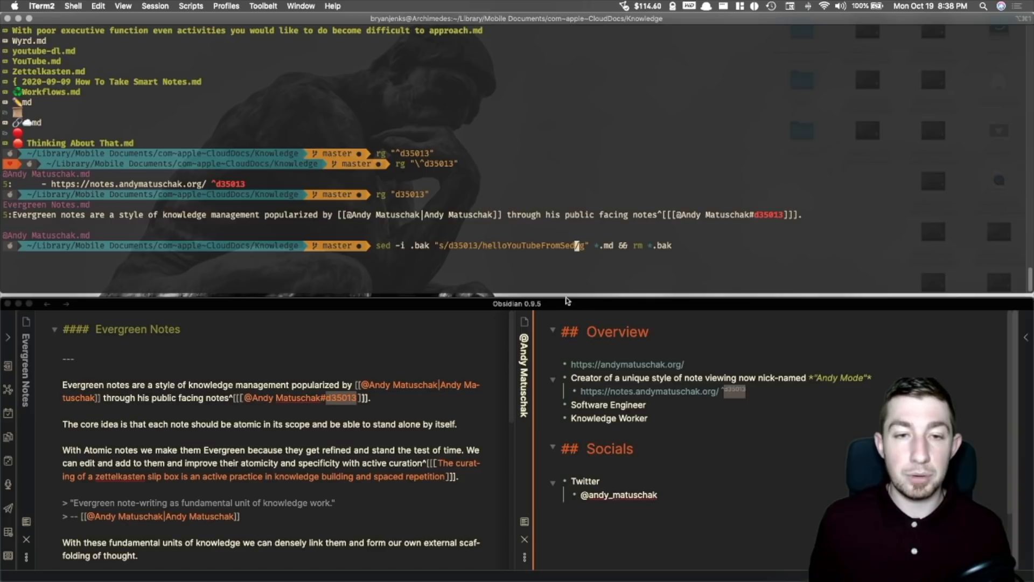
{"action": "left_click_drag", "start_coordinate": [567, 296], "coordinate": [556, 140]}
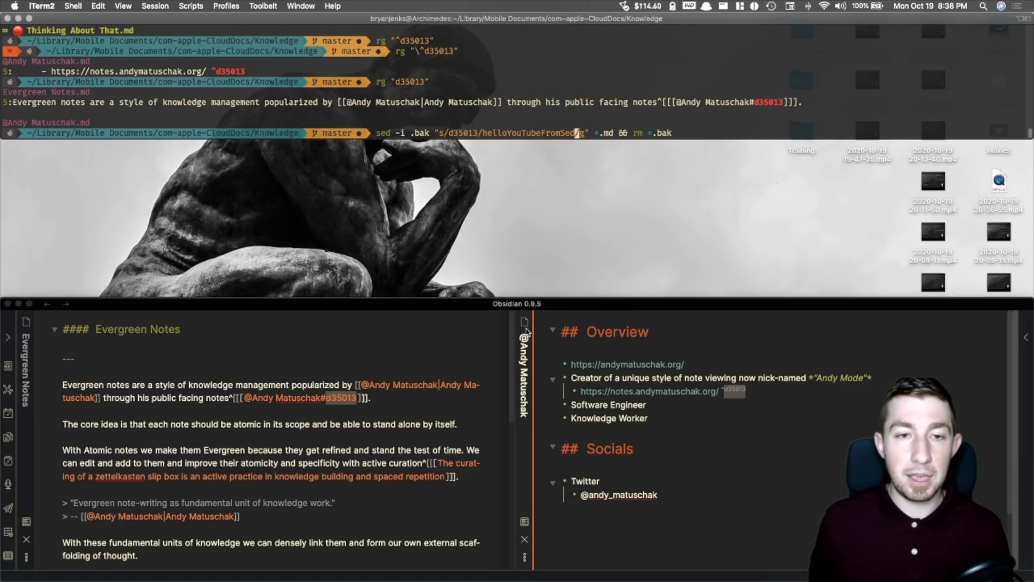
{"action": "left_click_drag", "start_coordinate": [534, 300], "coordinate": [528, 144]}
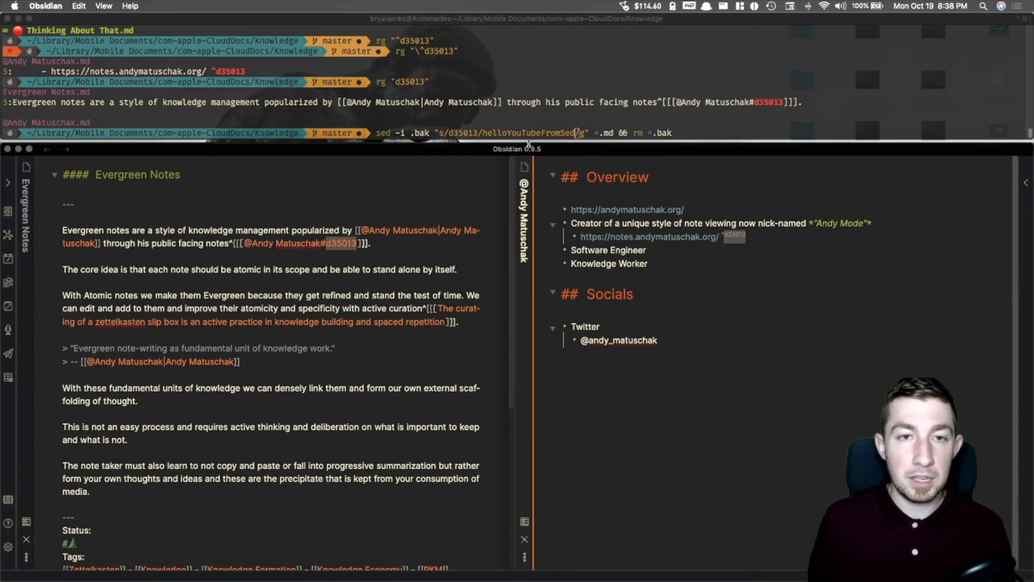
- Run sed -i .bak "s/d35013/helloYouTubeFromSed/g" *.md && rm *.bak to replace the block ID across the vault
{"action": "double_click", "coordinate": [465, 132]}
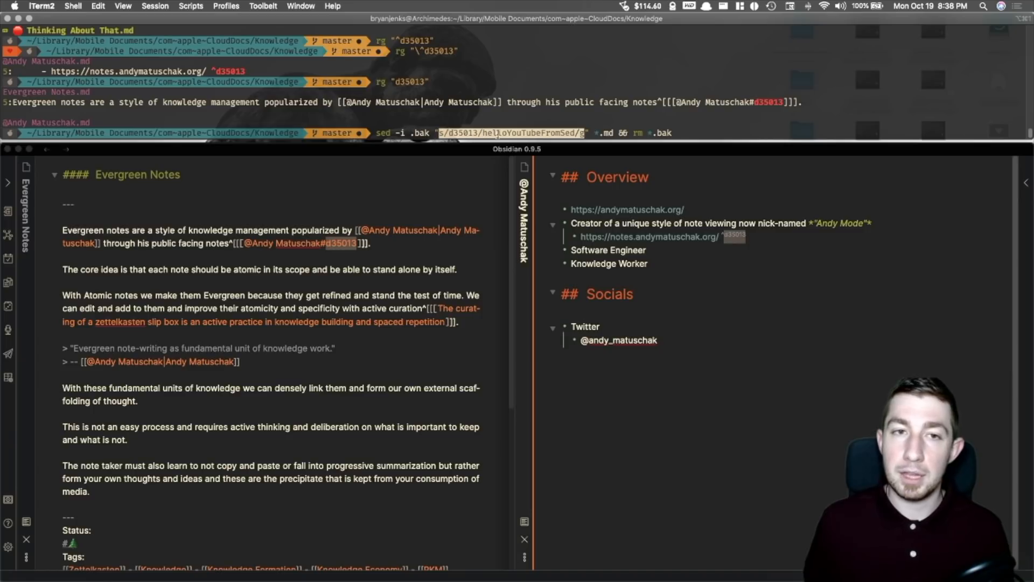
{"action": "left_click", "coordinate": [685, 134]}
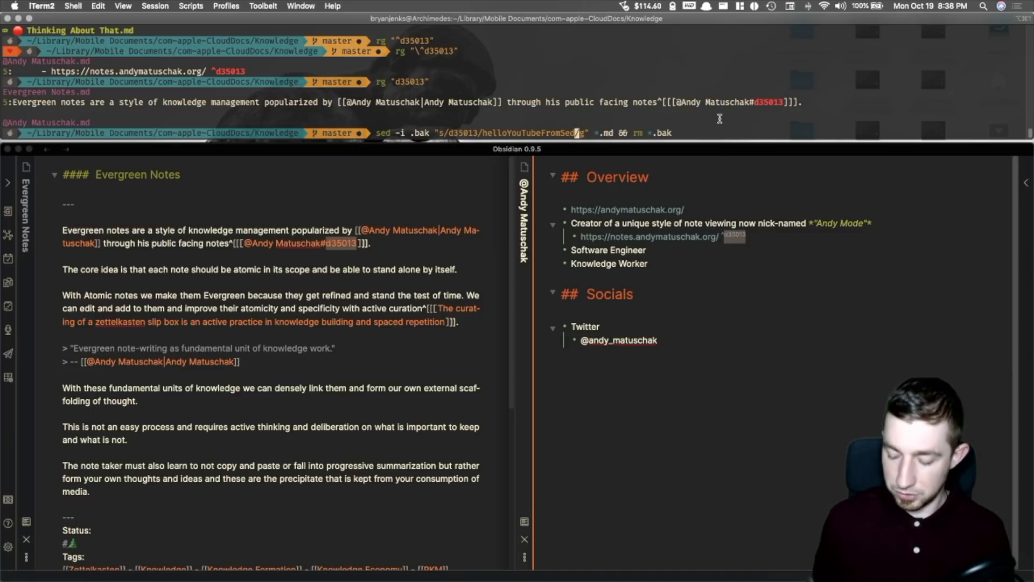
{"action": "key", "text": "Return"}
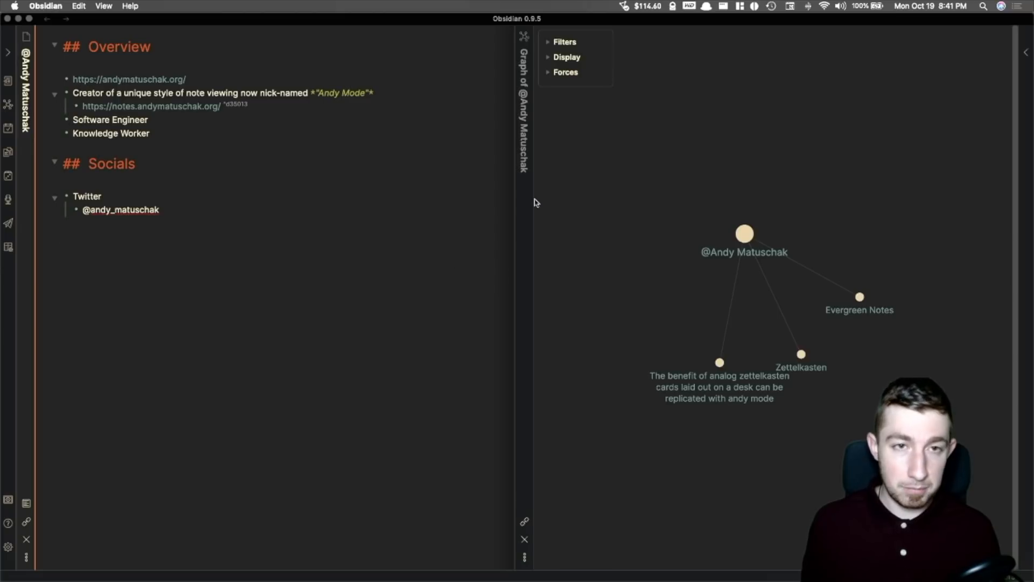
{"action": "left_click", "coordinate": [746, 235]}
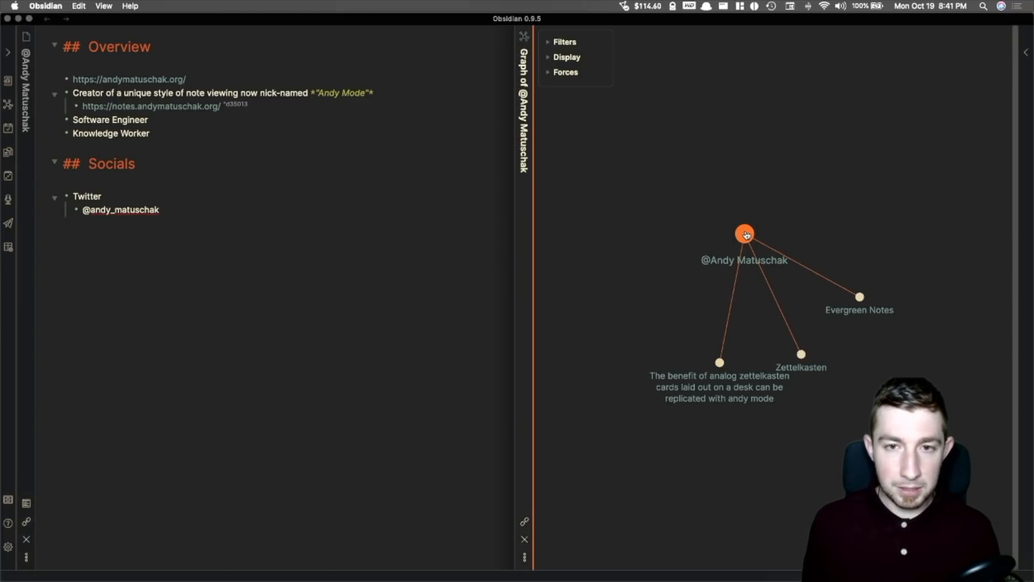
{"action": "left_click", "coordinate": [747, 235], "text": "super"}
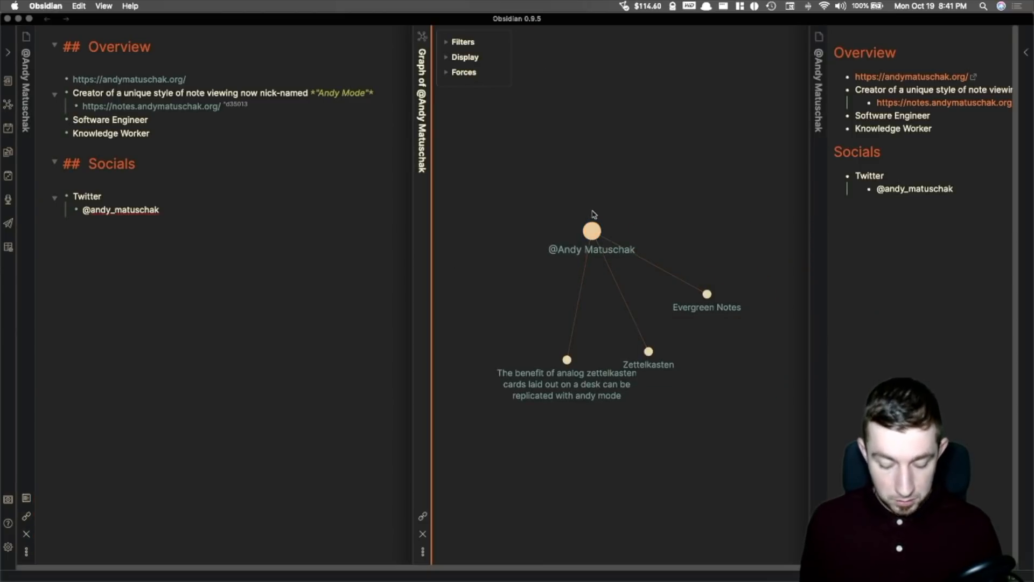
{"action": "key", "text": "super+w"}
{"action": "left_click", "coordinate": [663, 260]}
{"action": "left_click", "coordinate": [292, 267]}
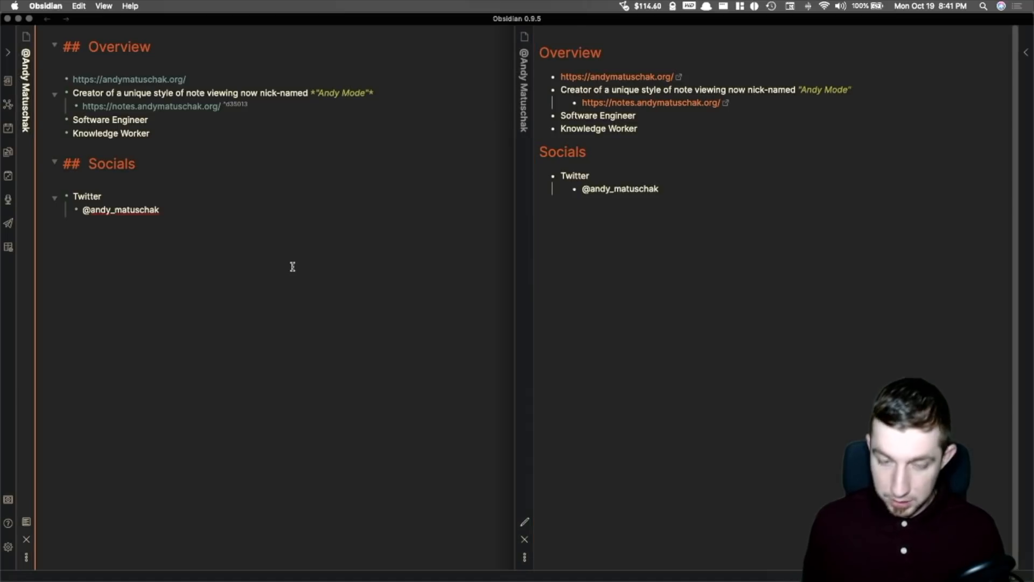
{"action": "type", "text": "- [ ]"}
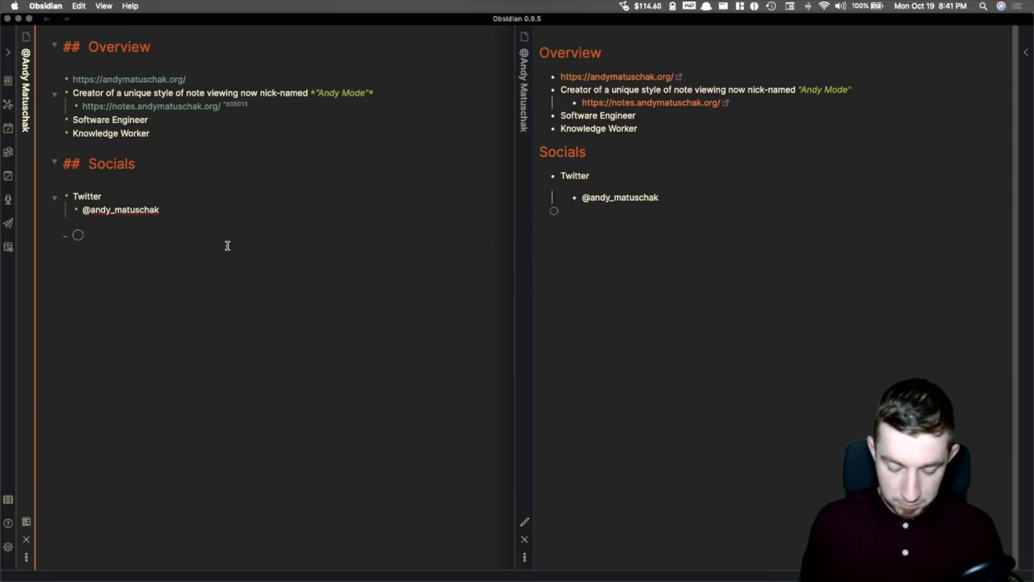
- Enter "show this on youtube" as the text of the empty checkbox item below the Socials list
{"action": "type", "text": "show this on y"}
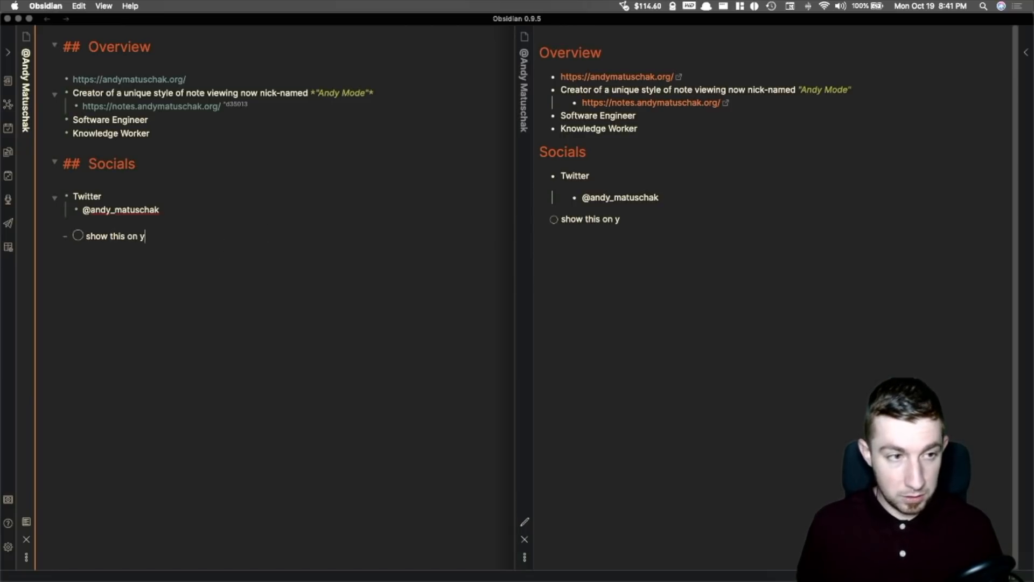
{"action": "type", "text": "outube"}
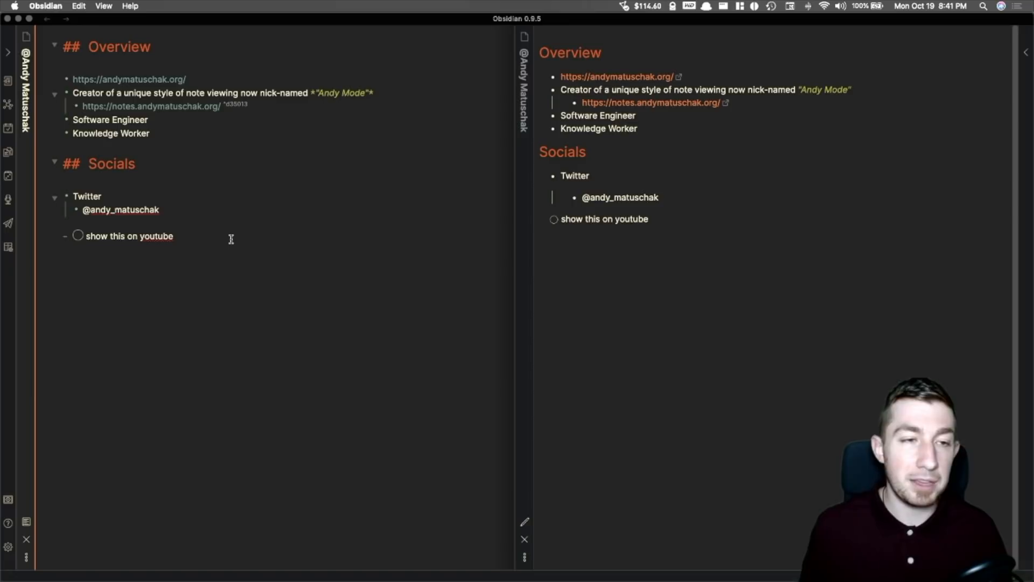
- Toggle the "show this on youtube" checkbox between done and not done several times, ending with it unchecked
{"action": "key", "text": "super+l"}
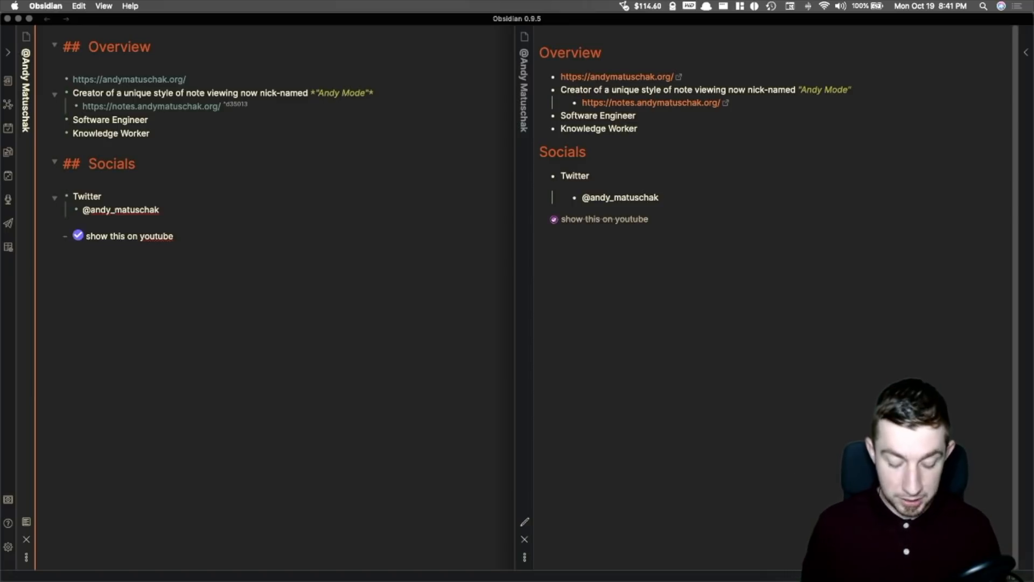
{"action": "key", "text": "super+l"}
{"action": "key", "text": "super+l"}
{"action": "key", "text": "super+l"}
{"action": "key", "text": "super+l"}
{"action": "key", "text": "super+l"}
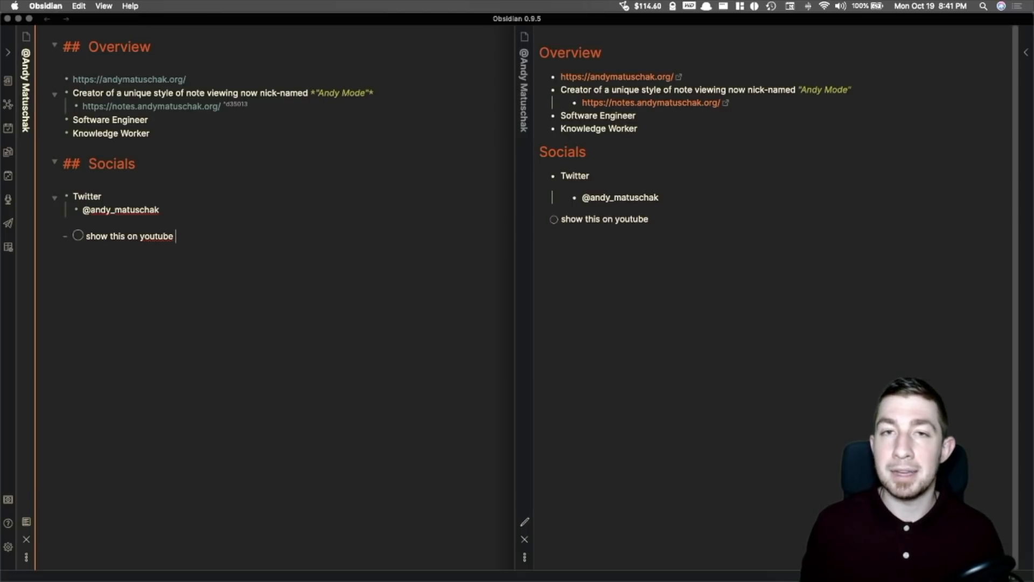
- Add a checkbox item "thanks licat and silver!" below "show this on youtube" and indent it as a sub-item
{"action": "key", "text": "Return"}
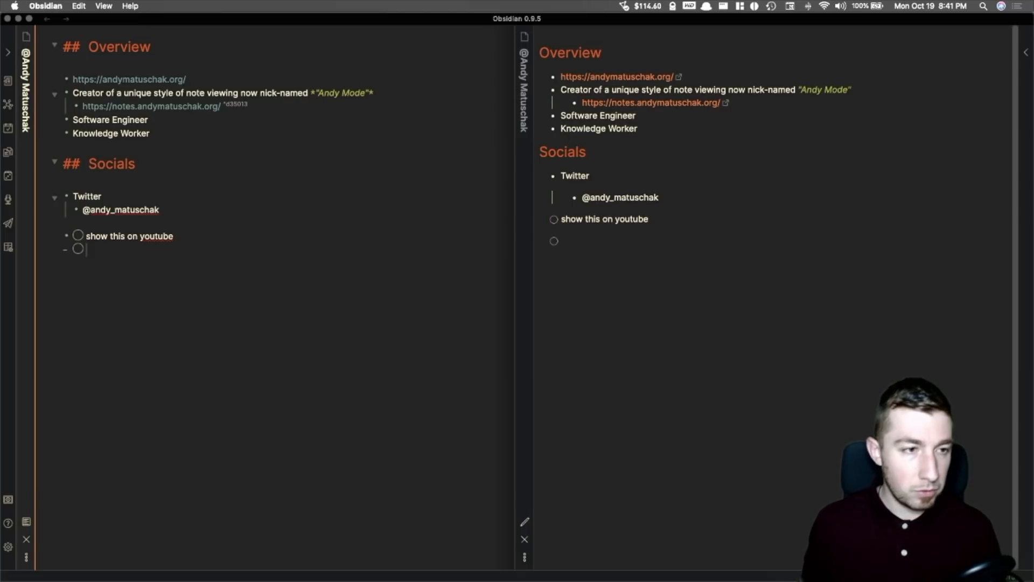
{"action": "type", "text": "thank"}
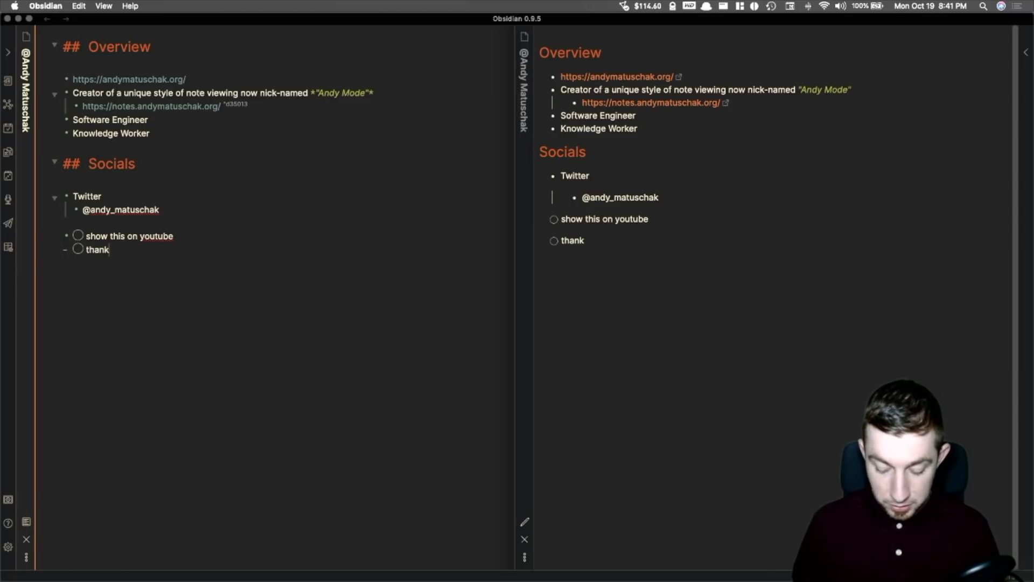
{"action": "type", "text": "s licat!"}
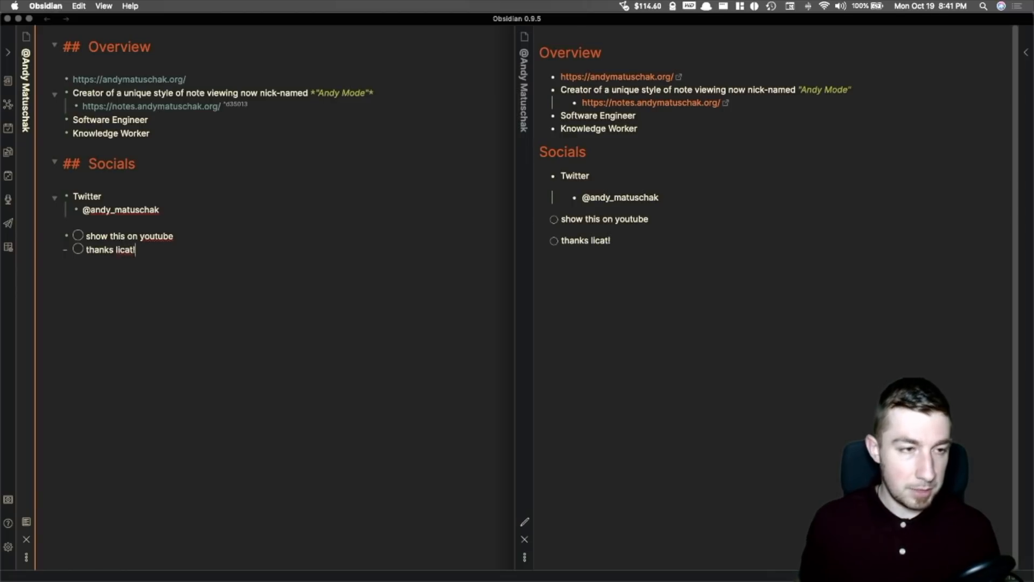
{"action": "key", "text": "Tab"}
{"action": "key", "text": "Left"}
{"action": "type", "text": "and silver"}
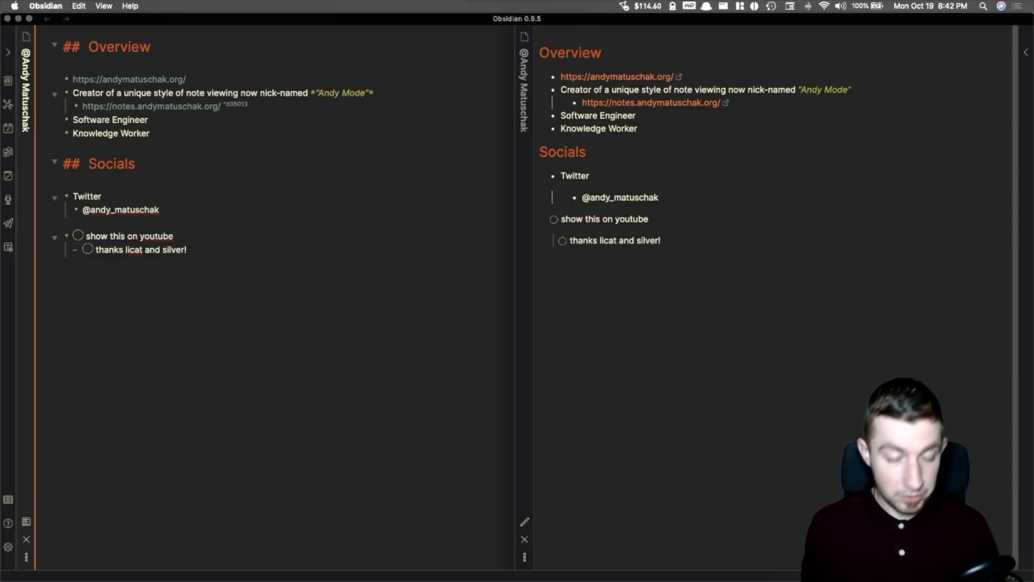
- Mark both the "thanks licat and silver!" sub-item and its parent "show this on youtube" item as done
{"action": "key", "text": "super+Return"}
{"action": "key", "text": "super+Return"}
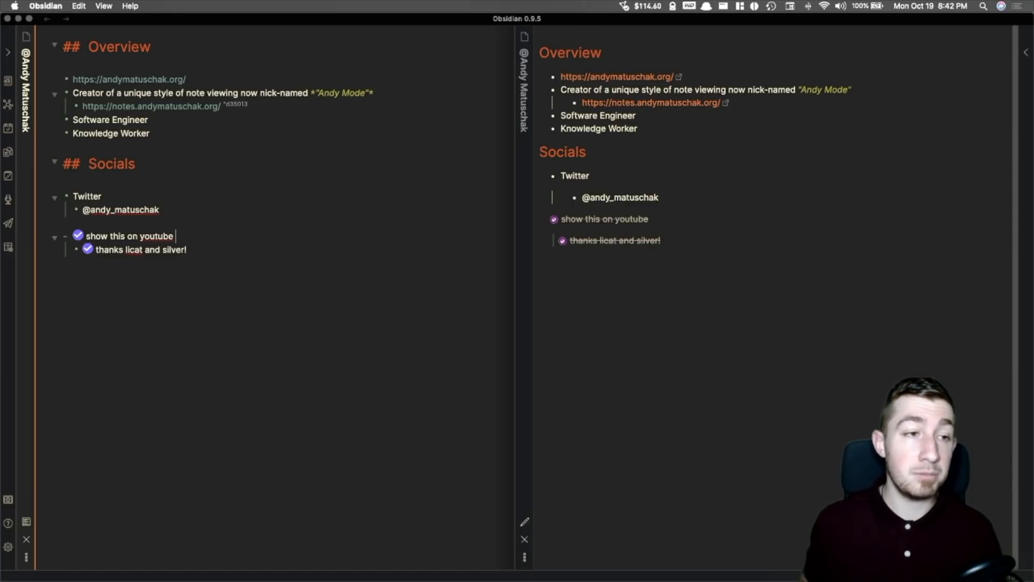